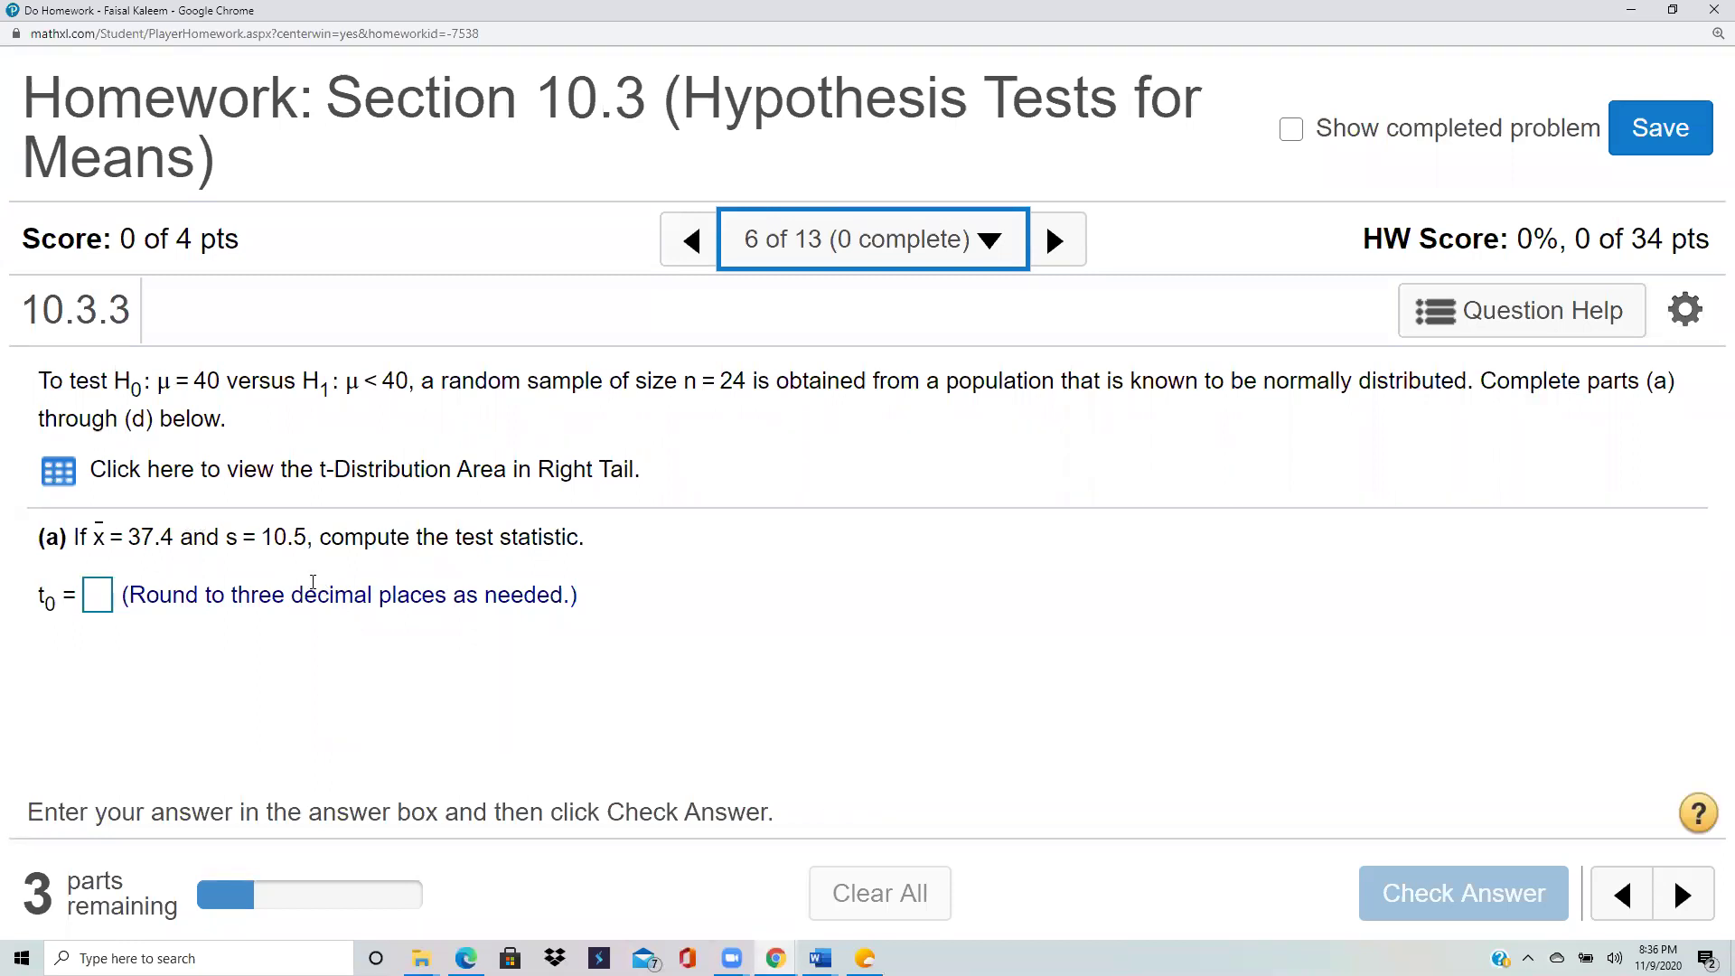
Step: Open StatCrunch from the question's help options, start a one-sample T test with summary data, and move its window clear of the problem text
click(1527, 310)
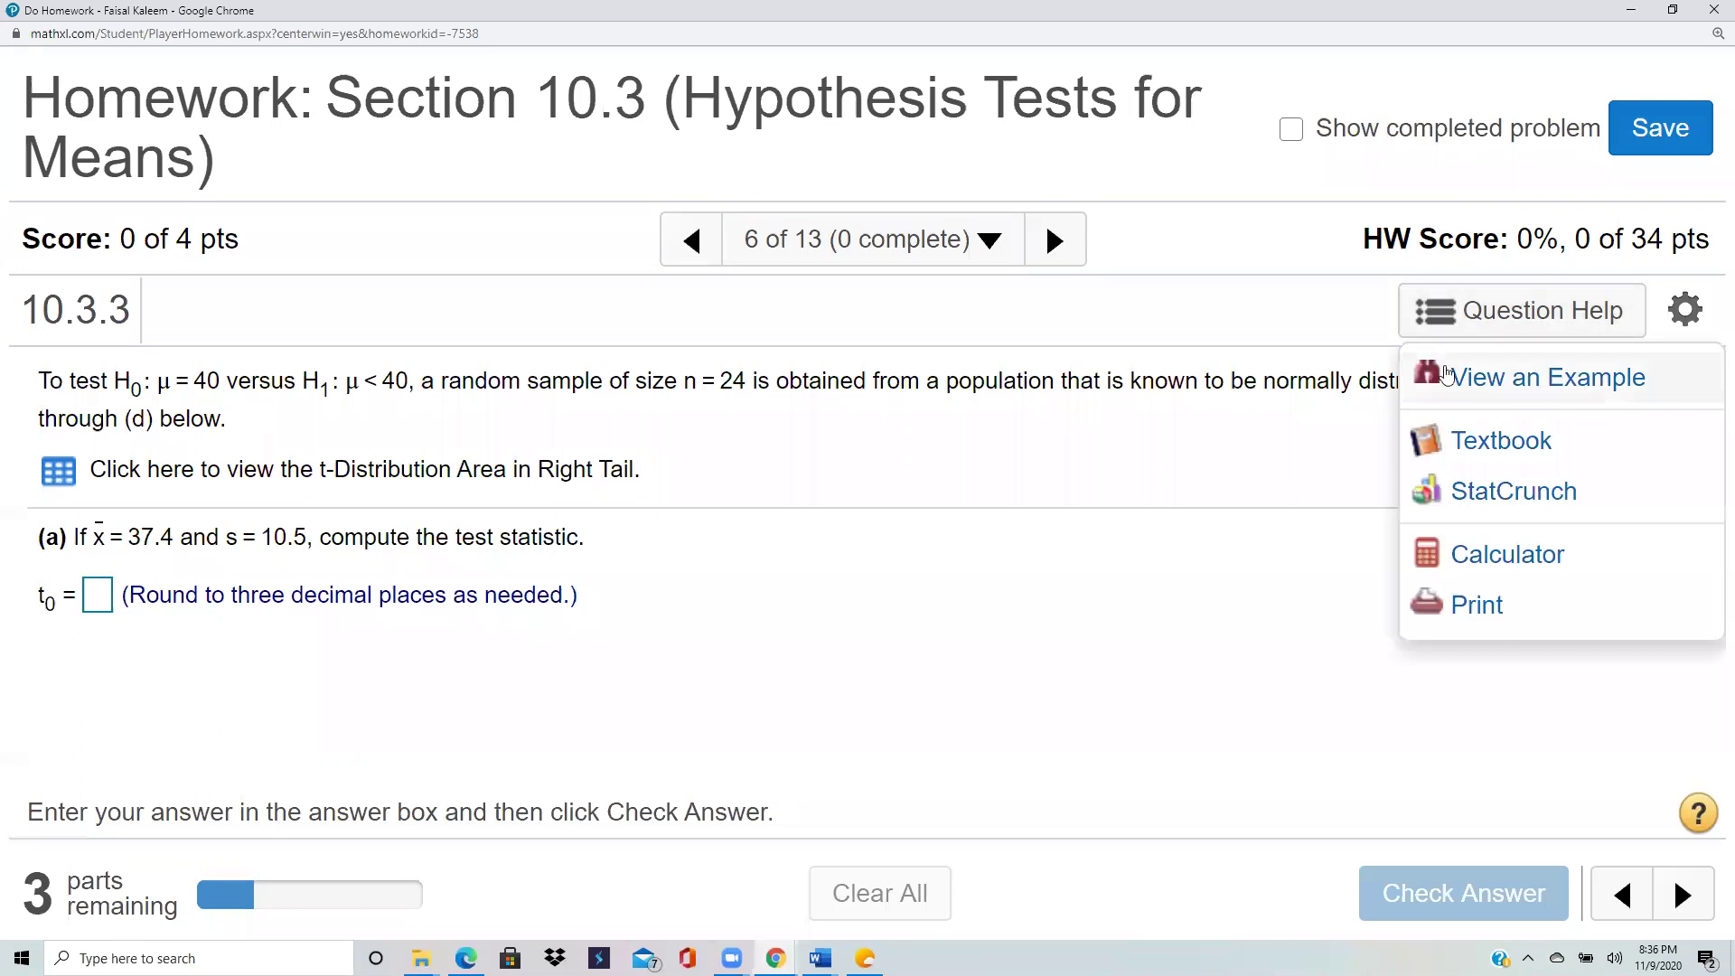
click(1496, 488)
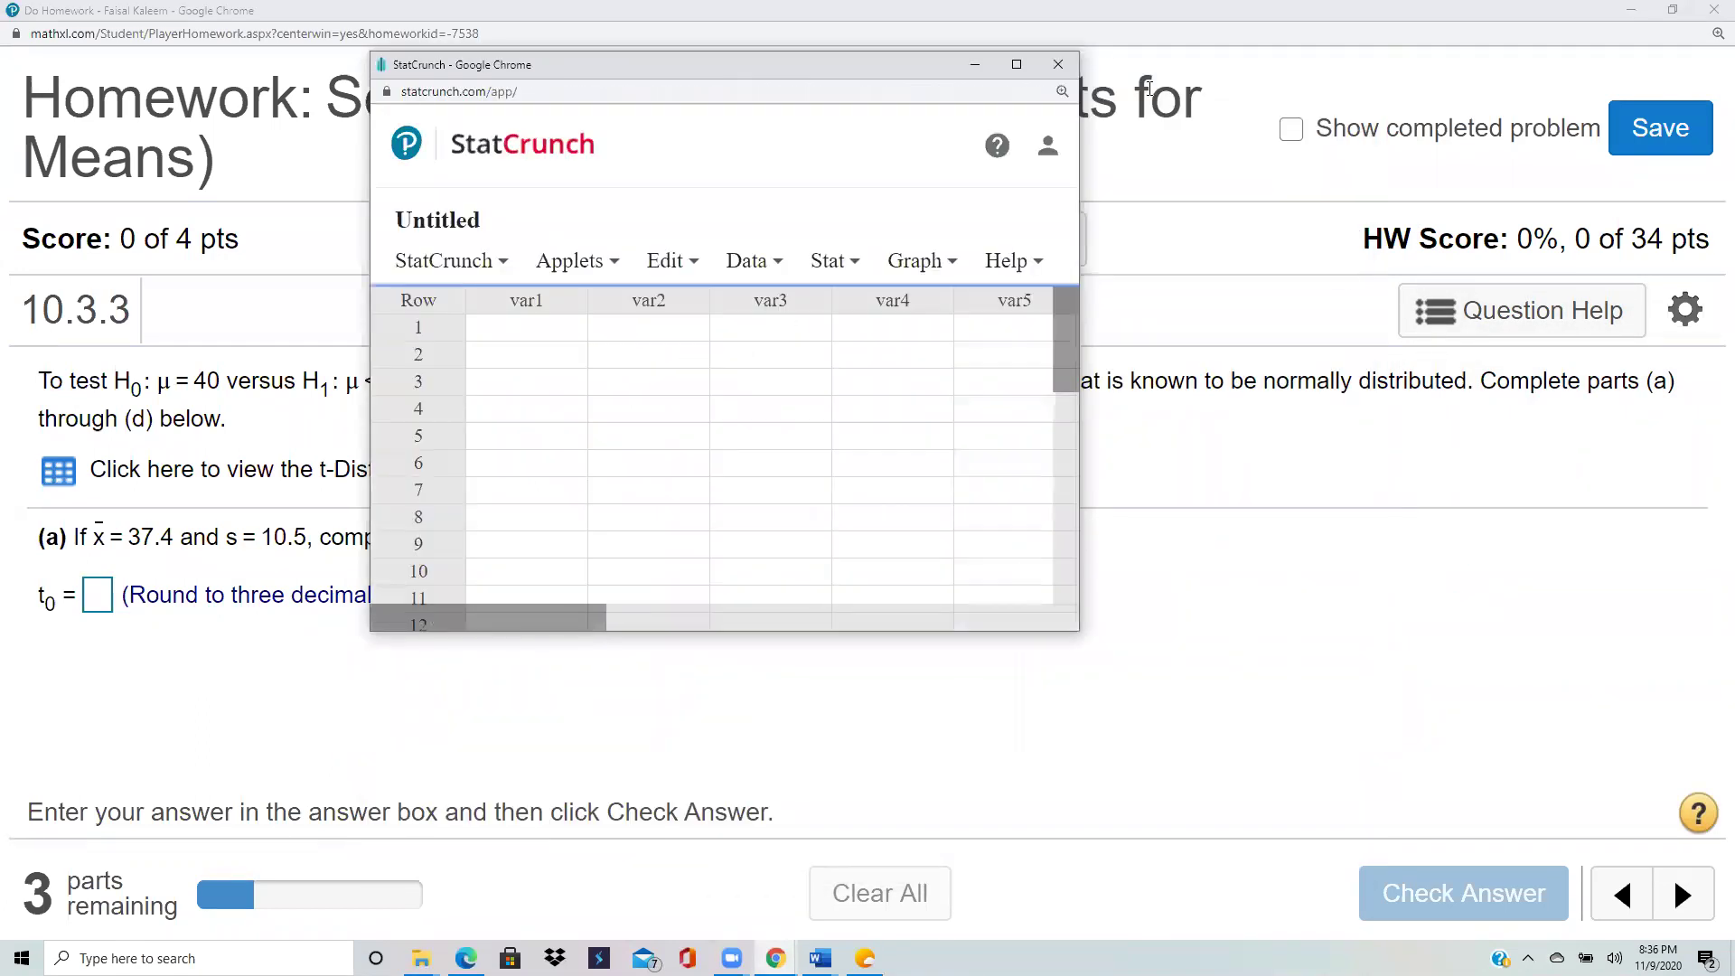
click(828, 262)
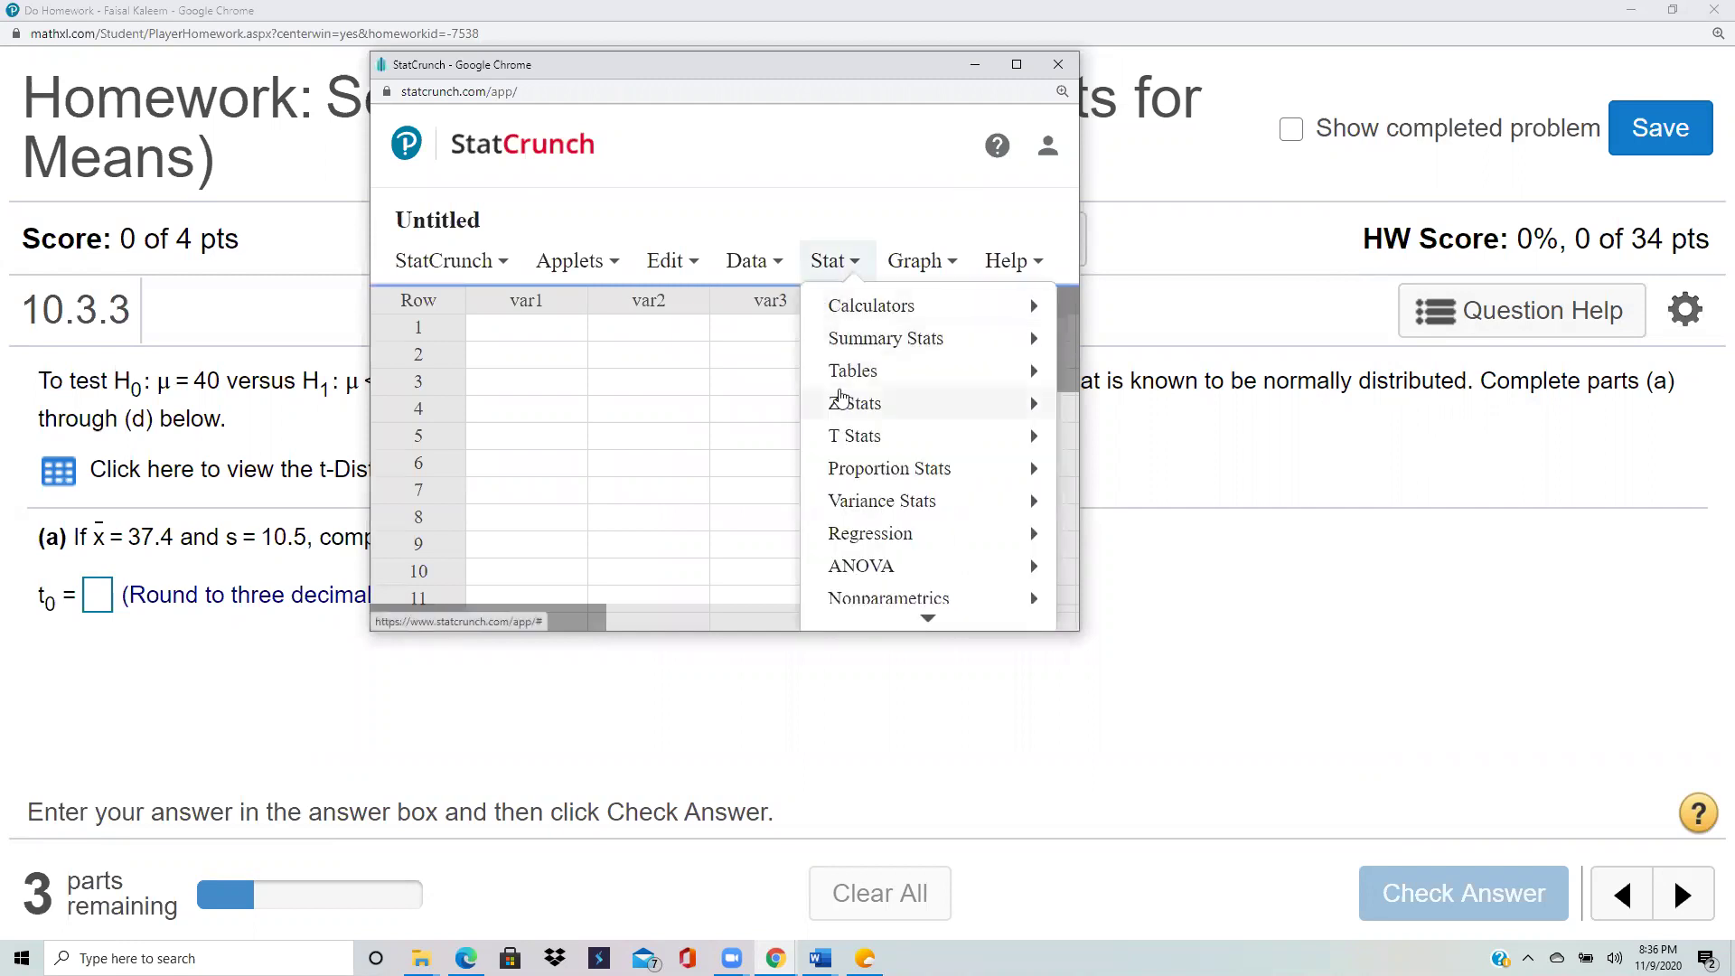
mouse_move(827, 436)
mouse_move(647, 447)
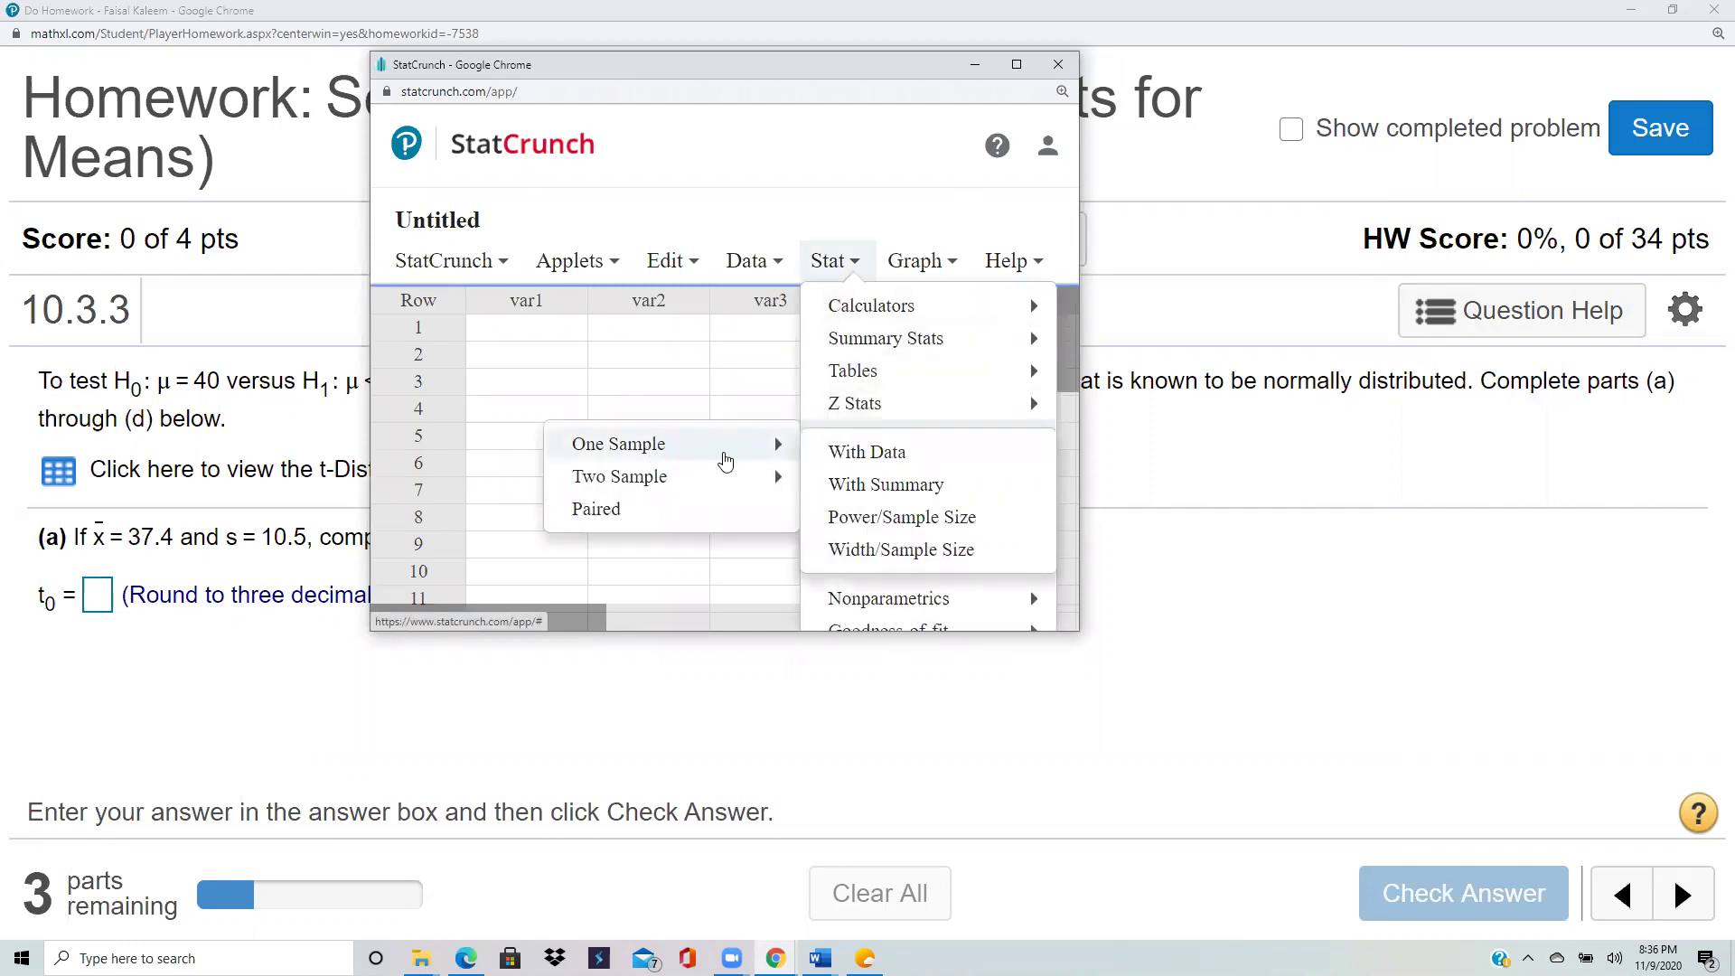
click(878, 484)
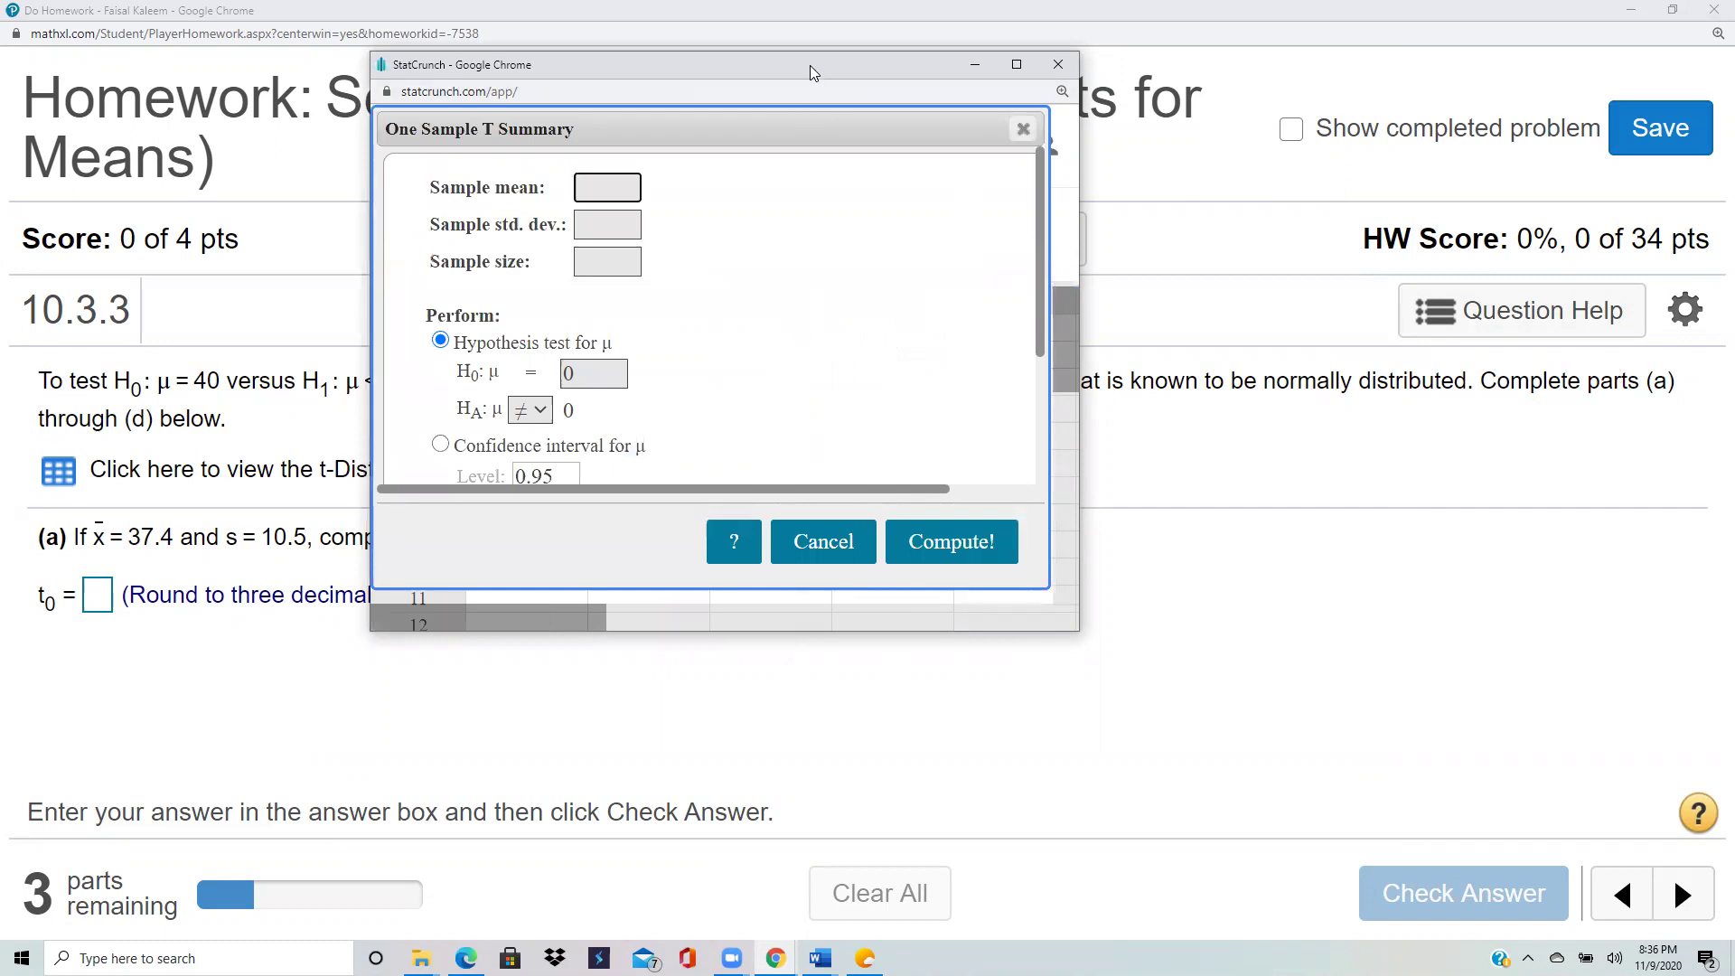
drag(811, 57, 1240, 150)
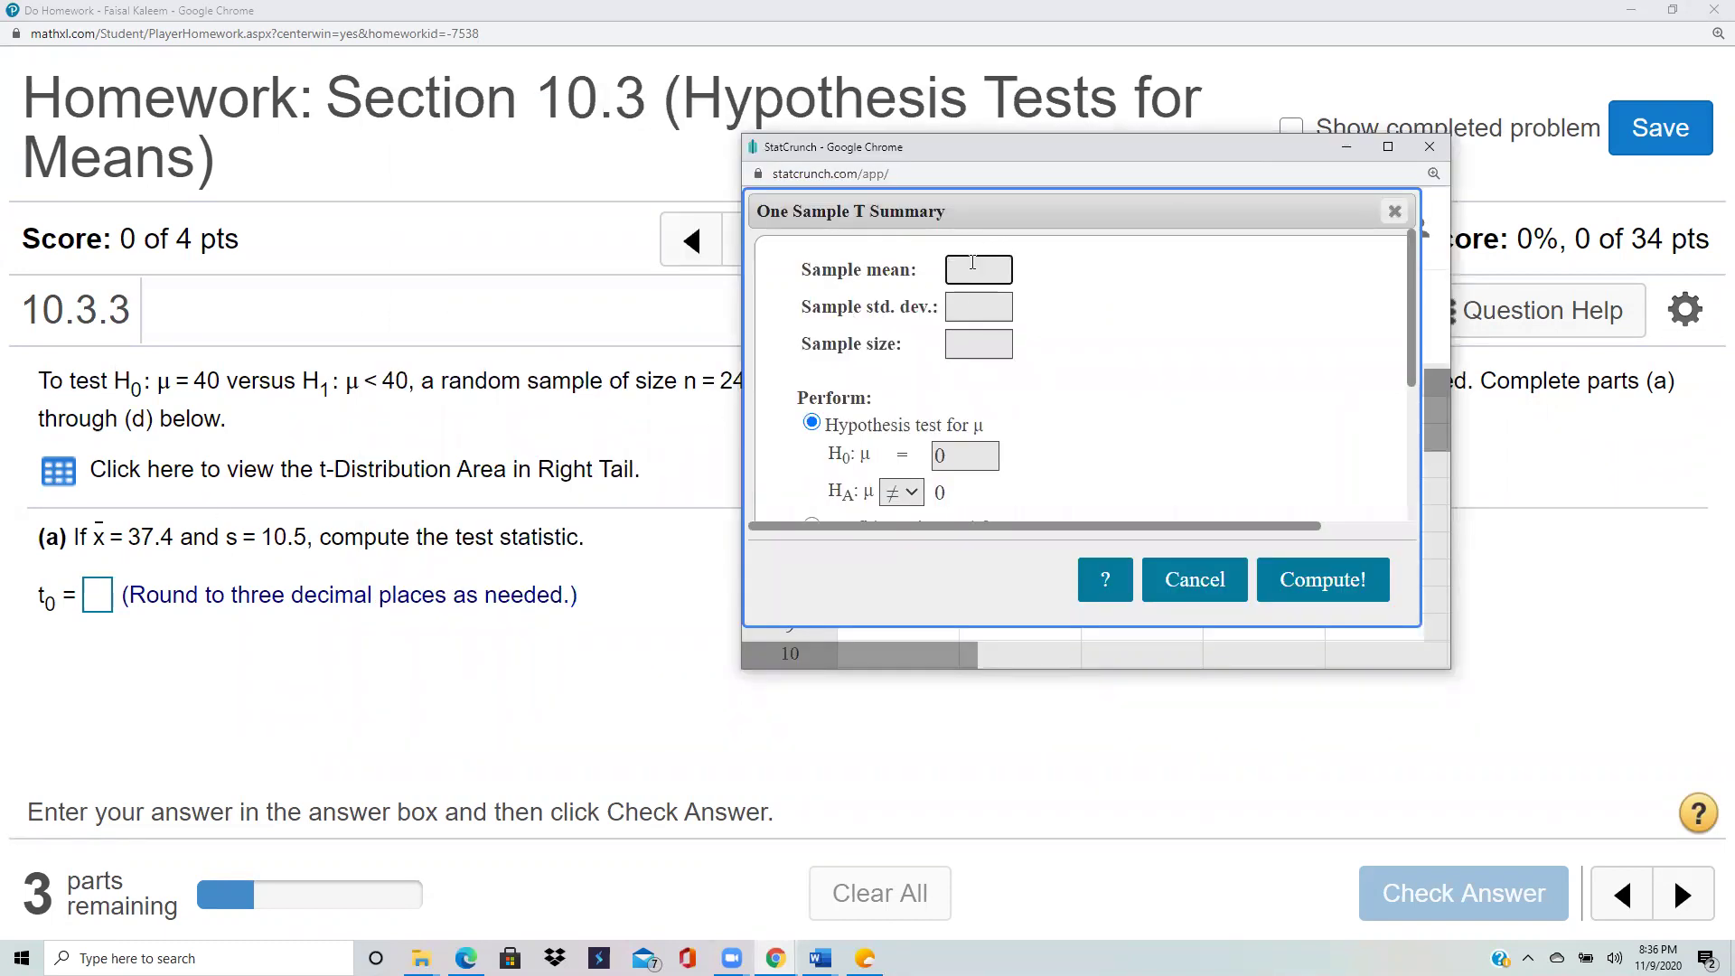
Step: Enter a sample mean of 37.4, a sample standard deviation of 10.5 and a sample size of 24
text(37.4)
click(990, 302)
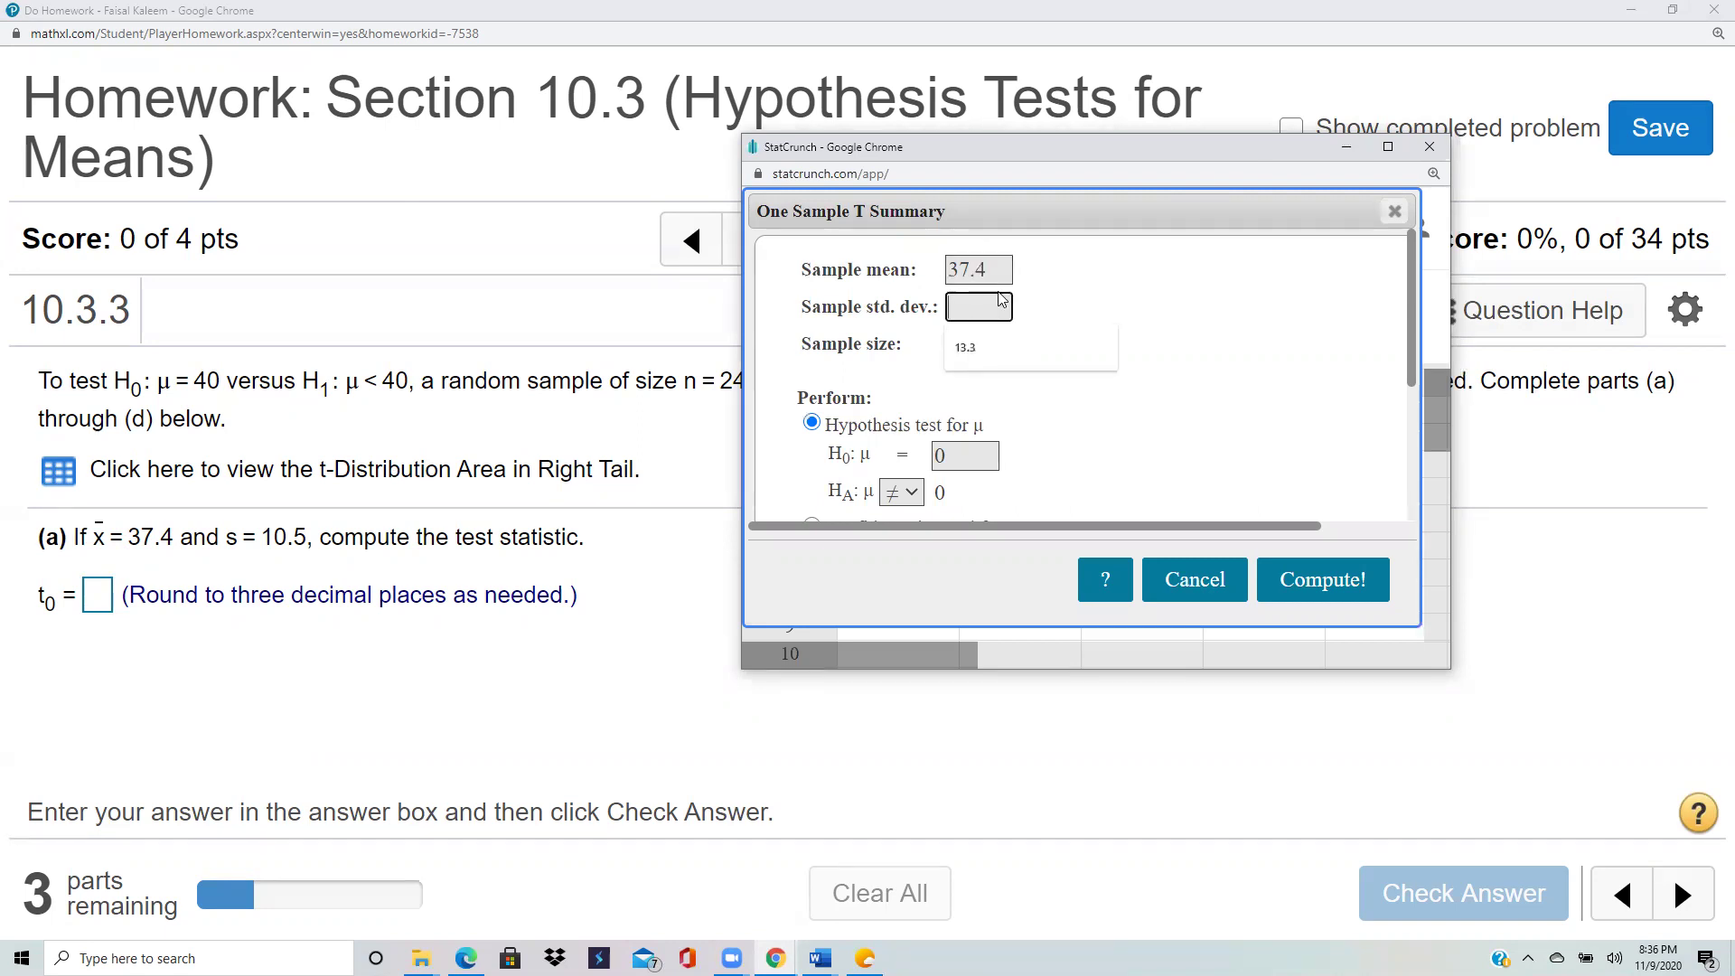
text(10.5)
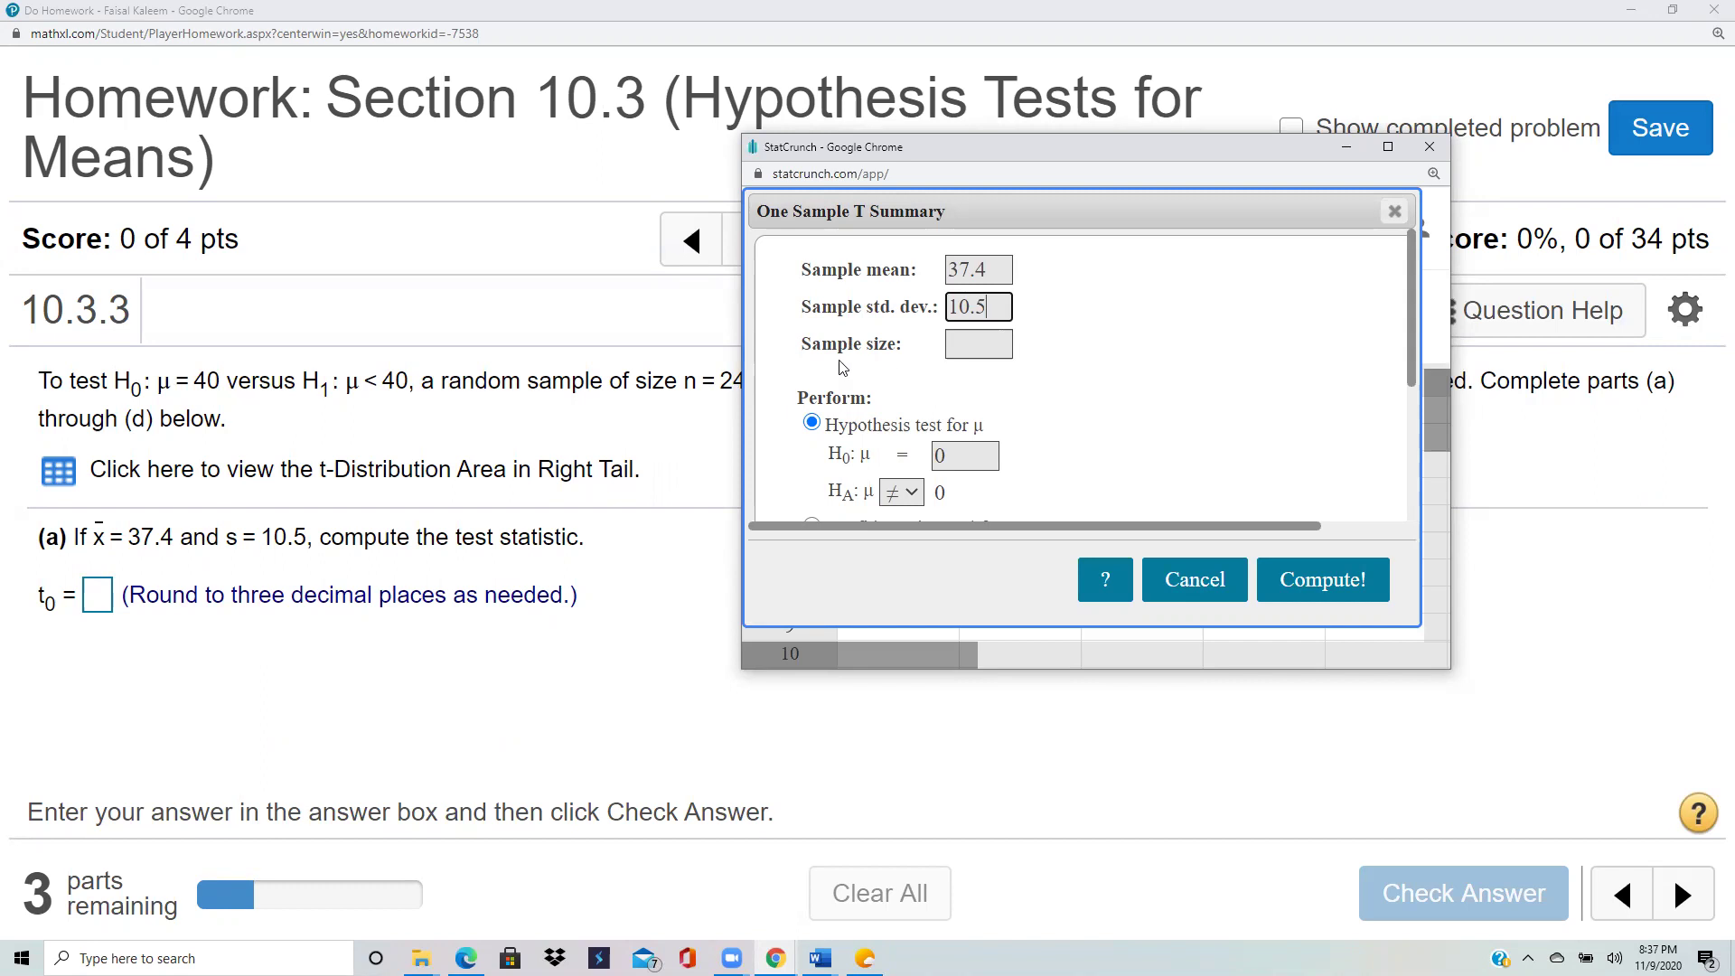
click(973, 345)
text(24)
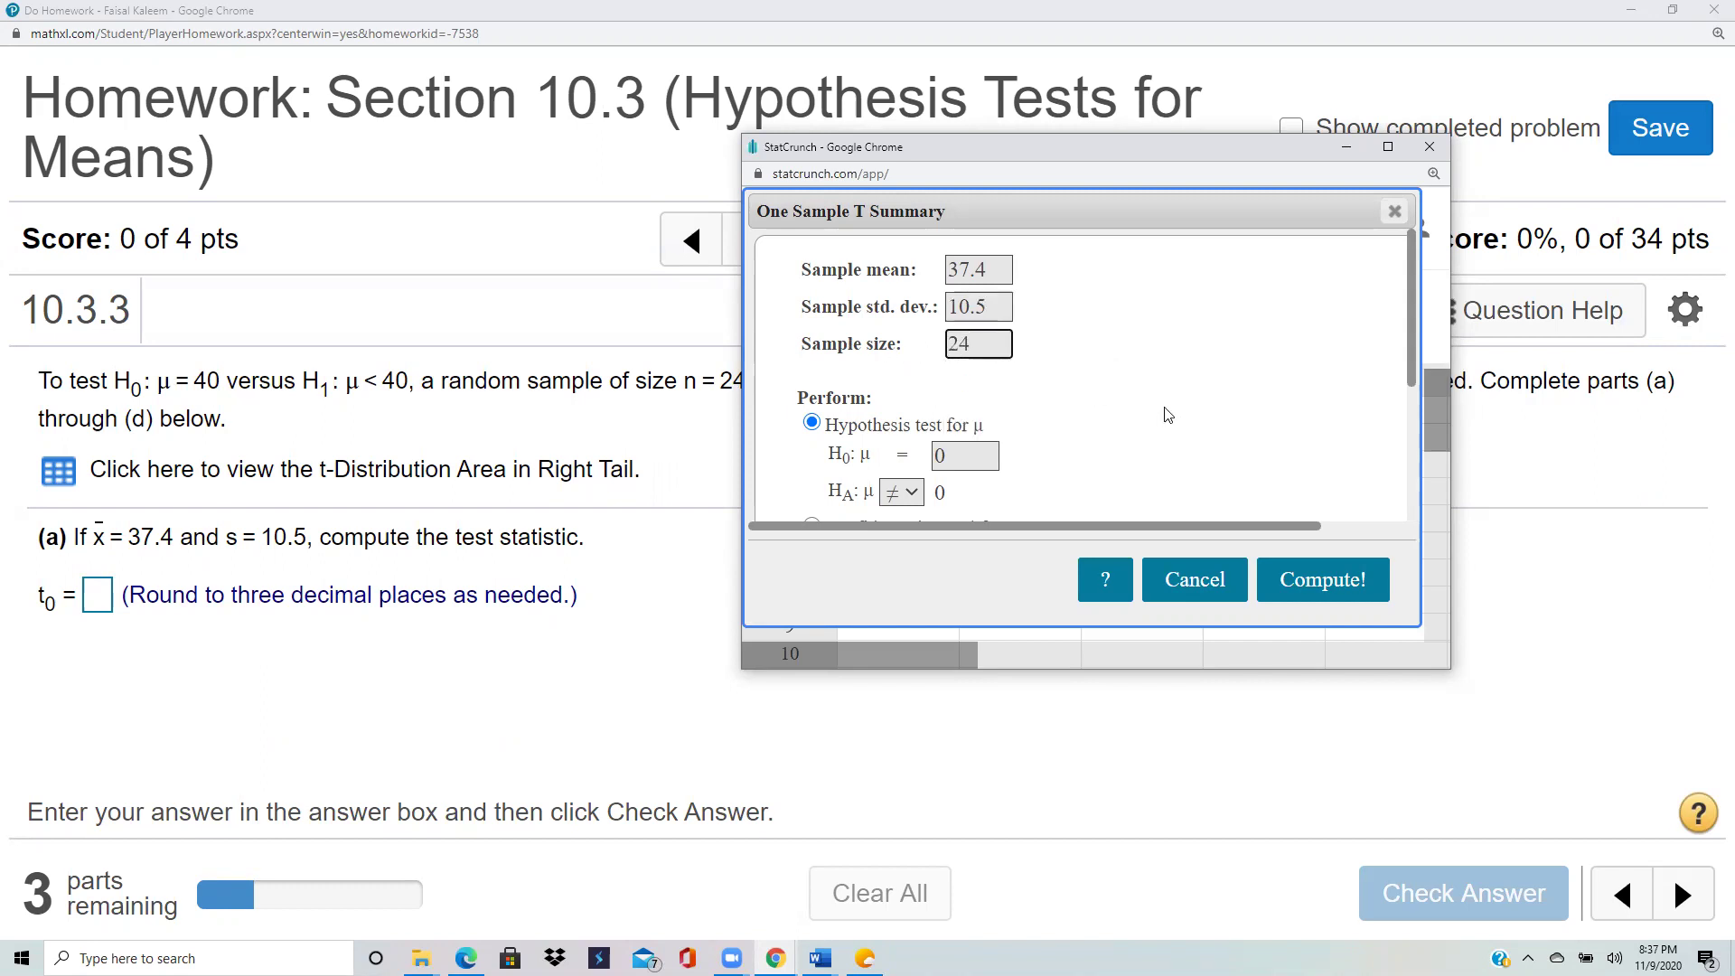
Step: Set the null hypothesis mean to 40 with a less-than alternative, and compute the test
drag(1411, 295, 1412, 366)
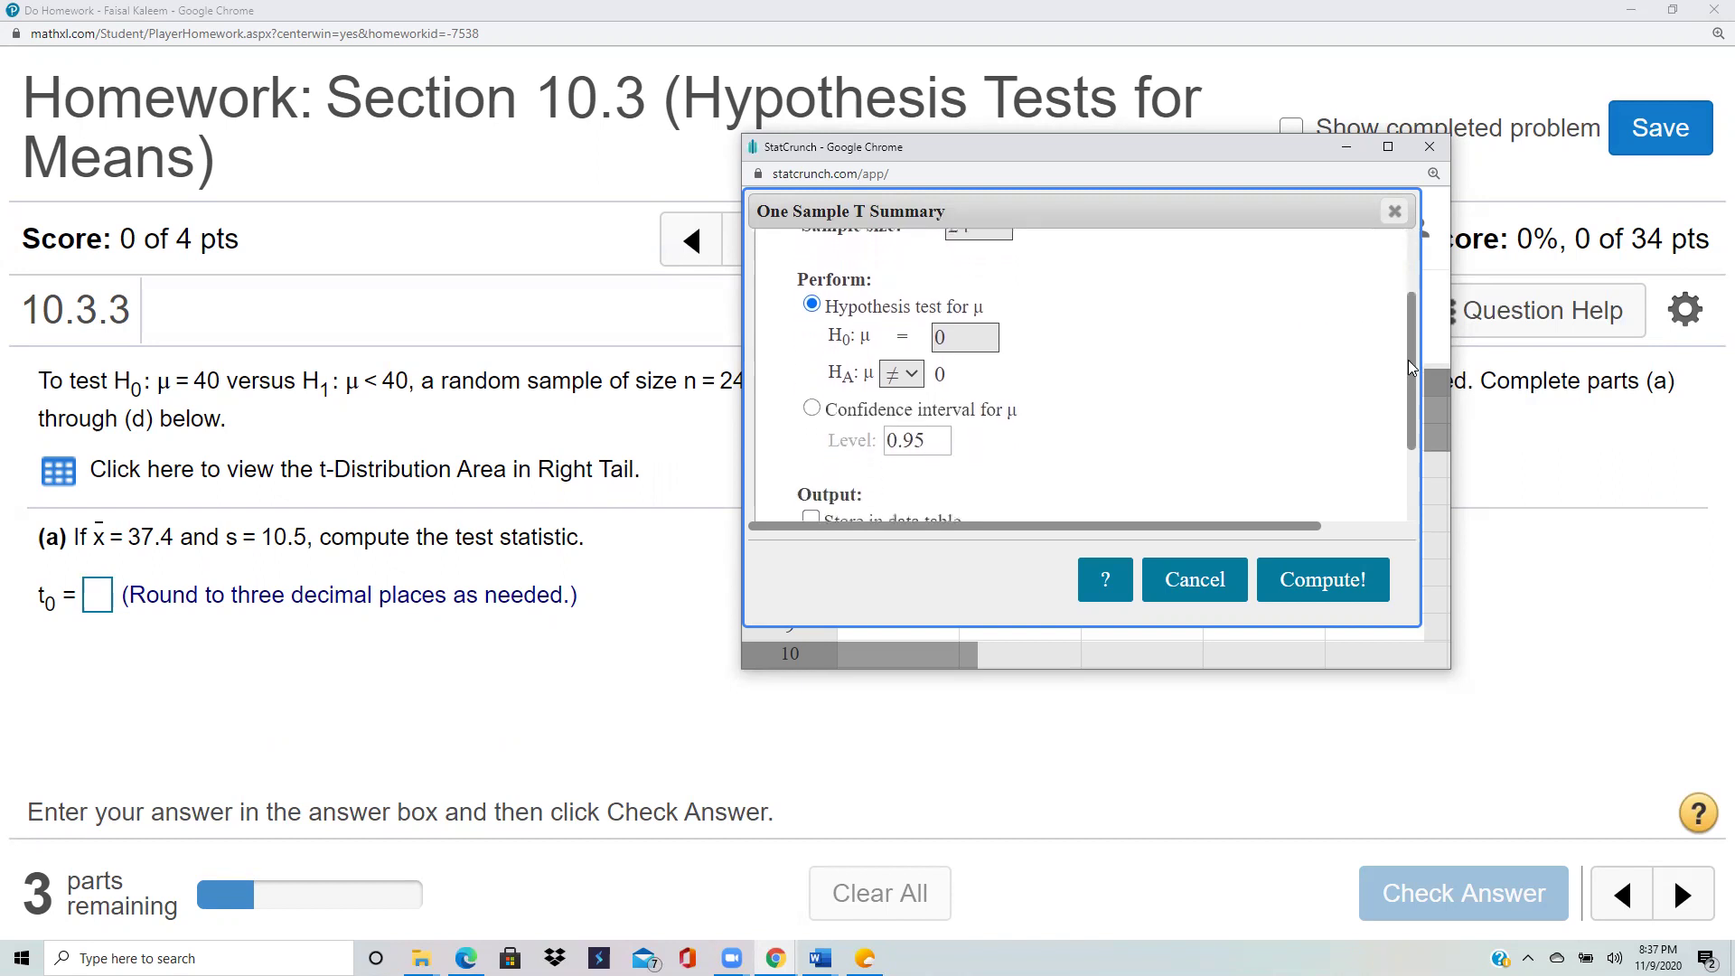
click(936, 338)
text(4)
click(913, 374)
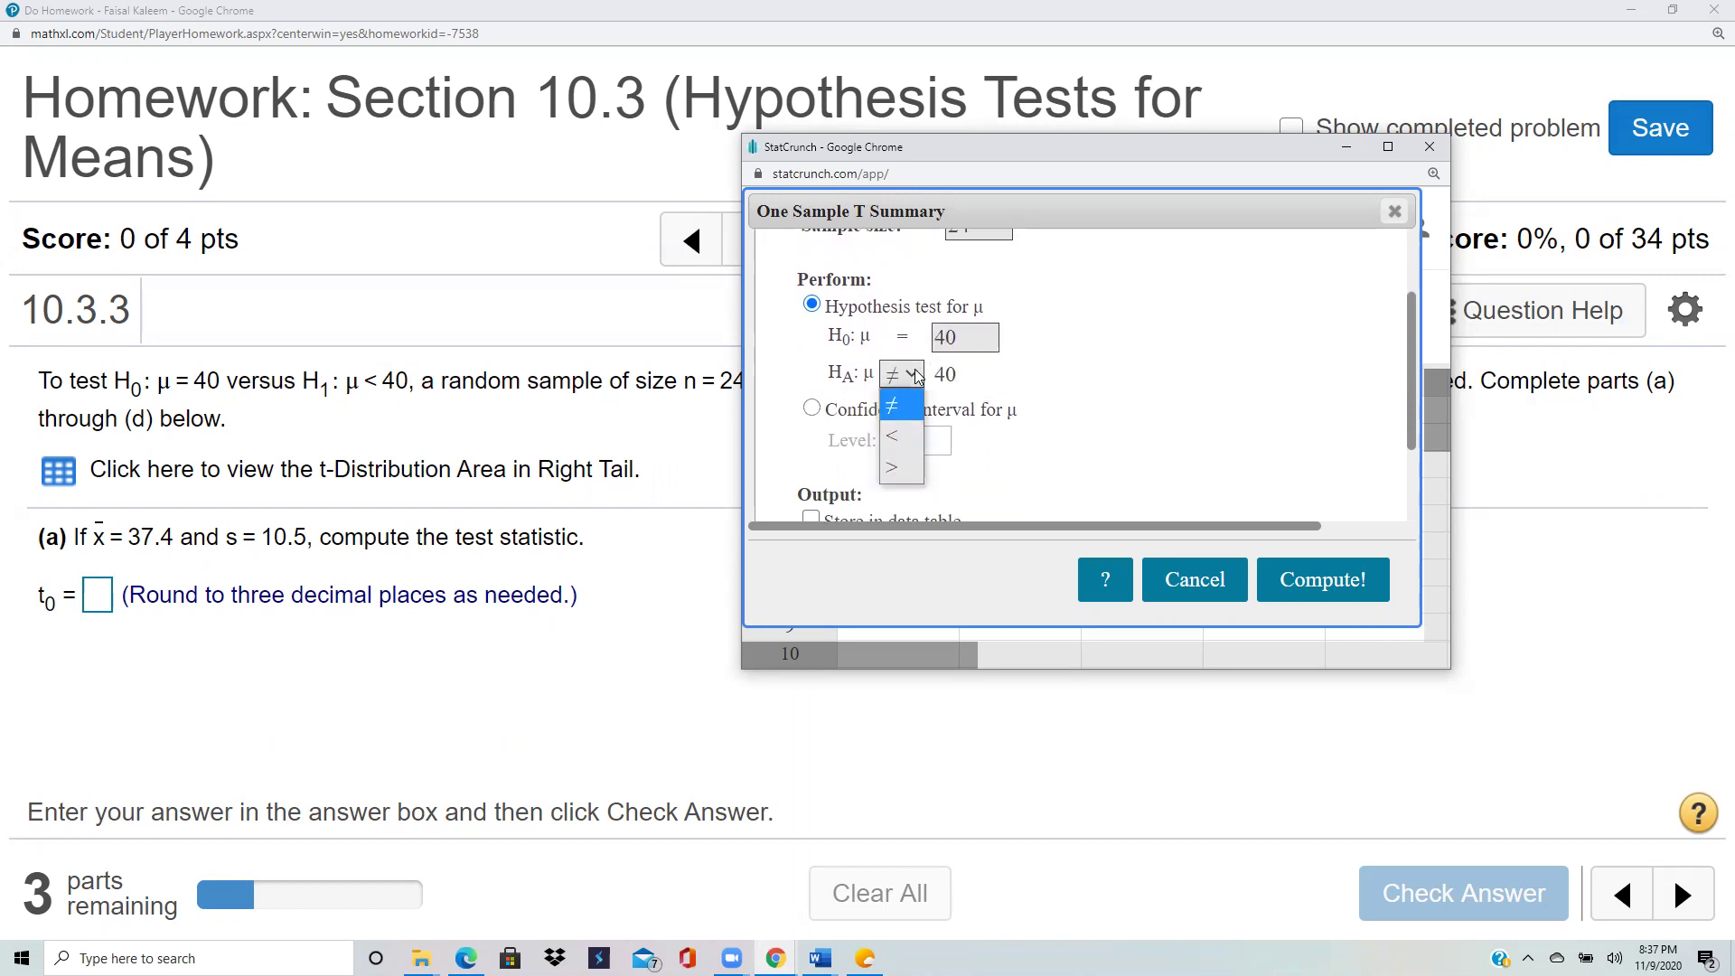
click(896, 437)
click(1324, 580)
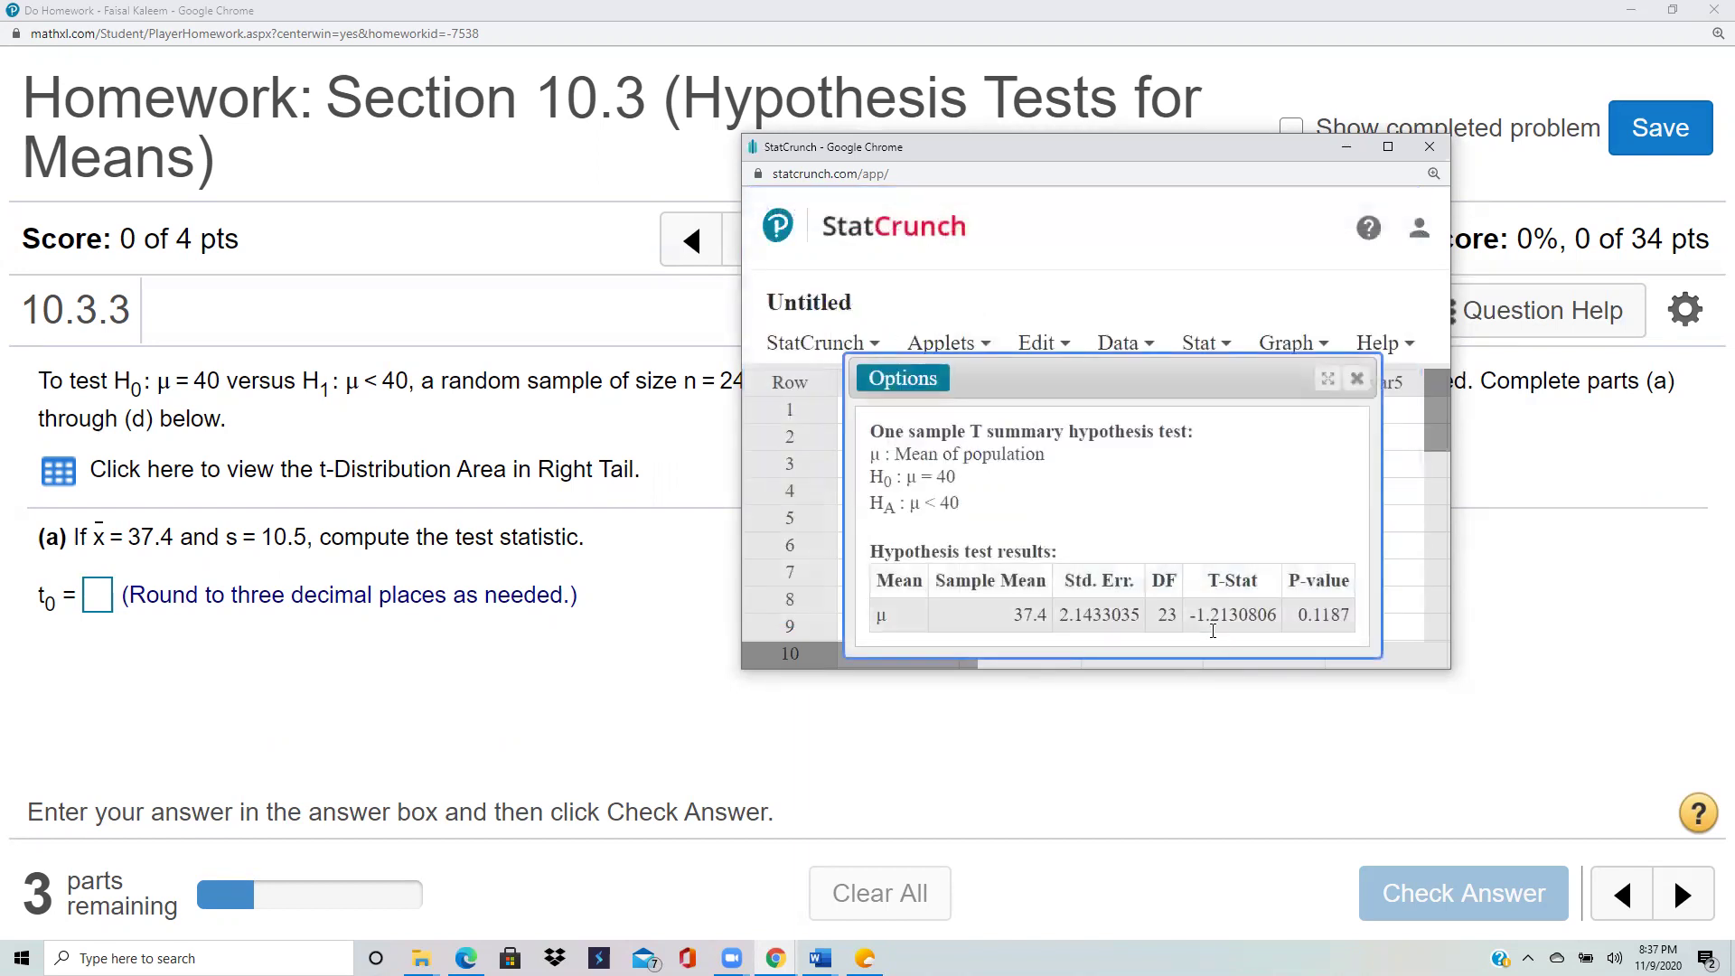
Step: Answer part (a) in the homework with a test statistic of -1.213, check it, and dismiss the feedback
click(96, 600)
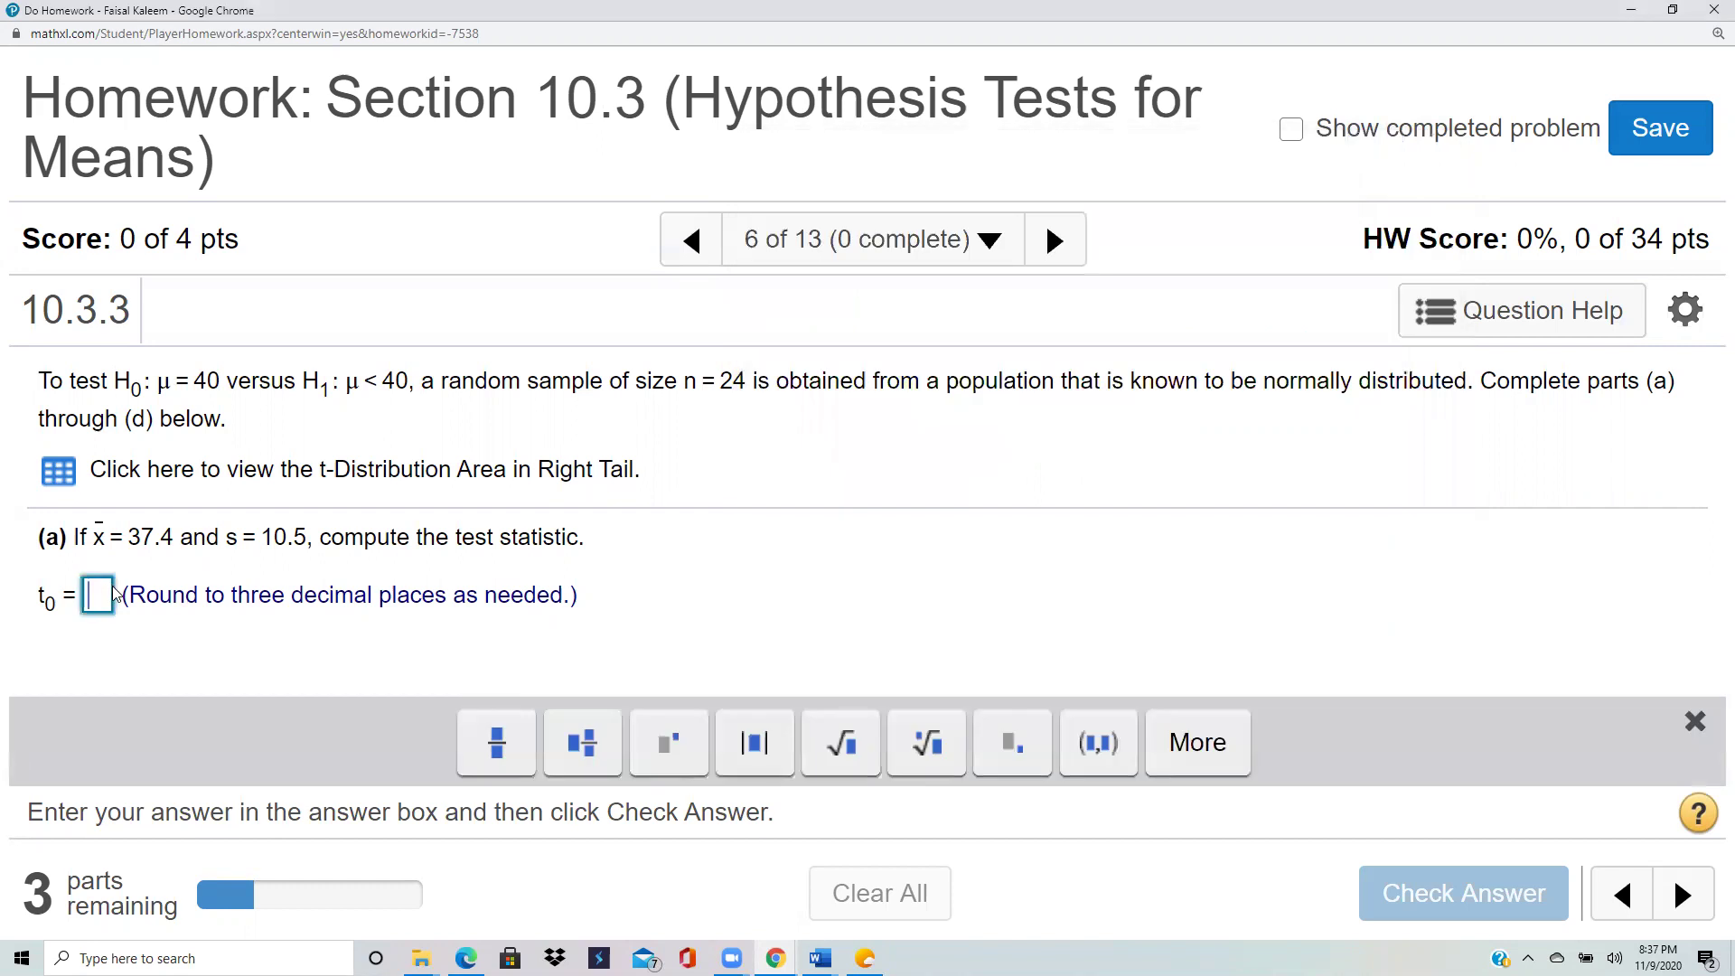
text(-1)
text(.)
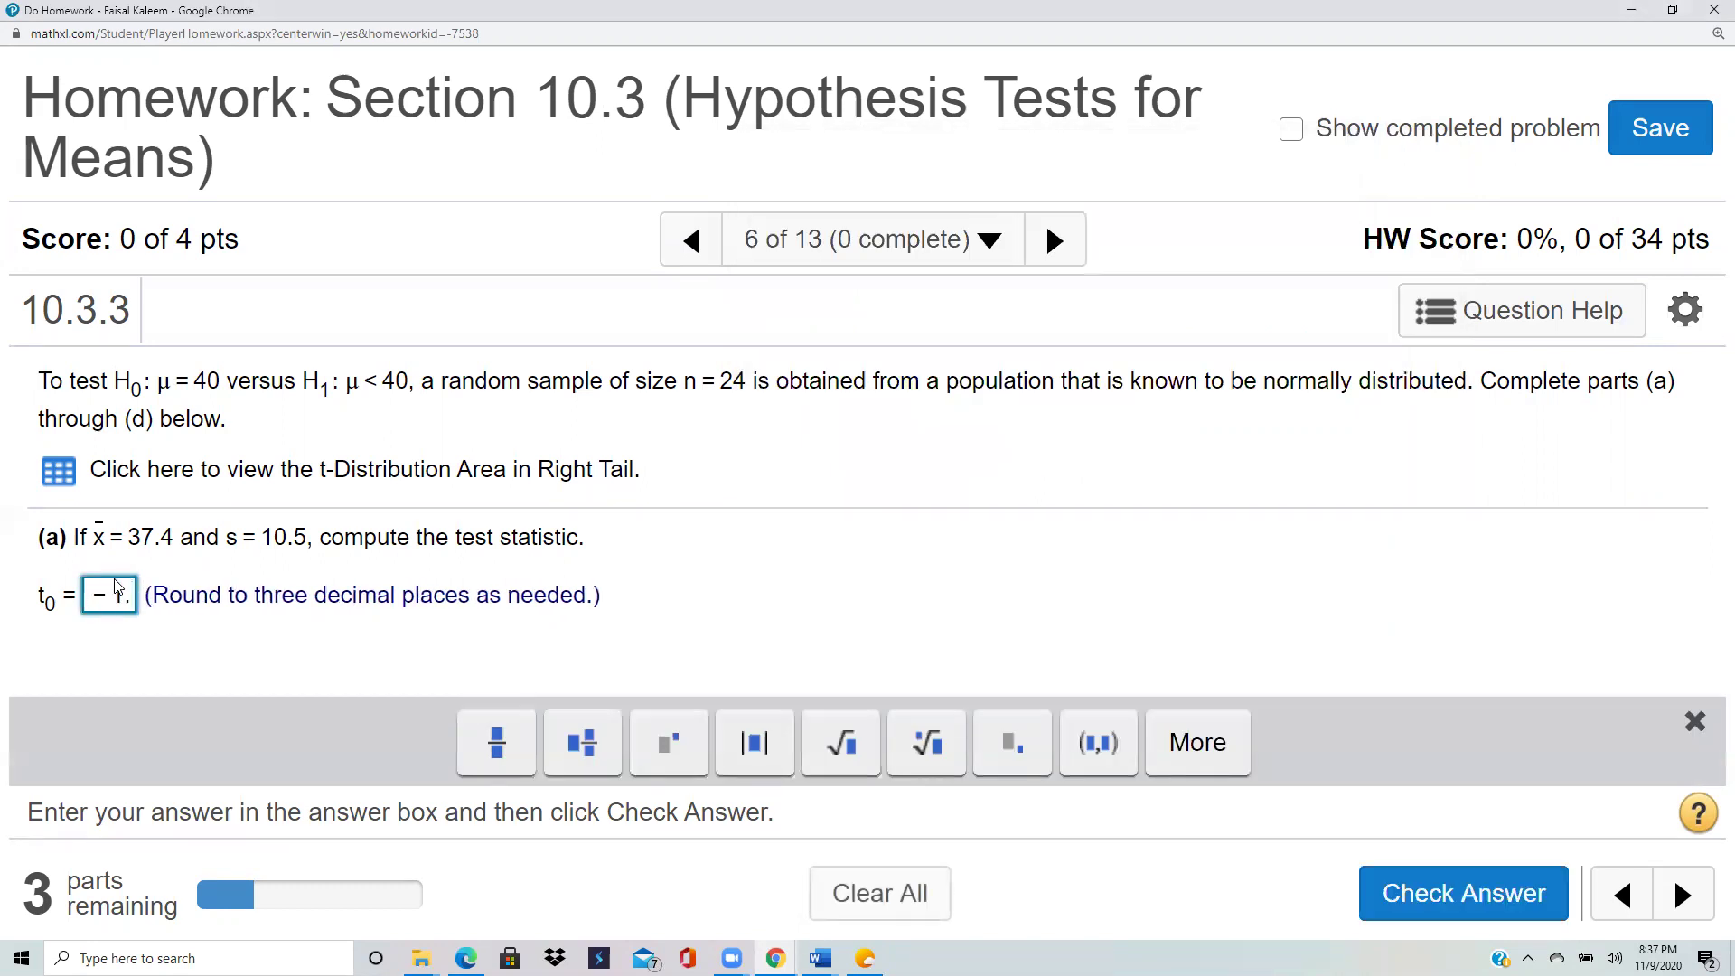
text(213)
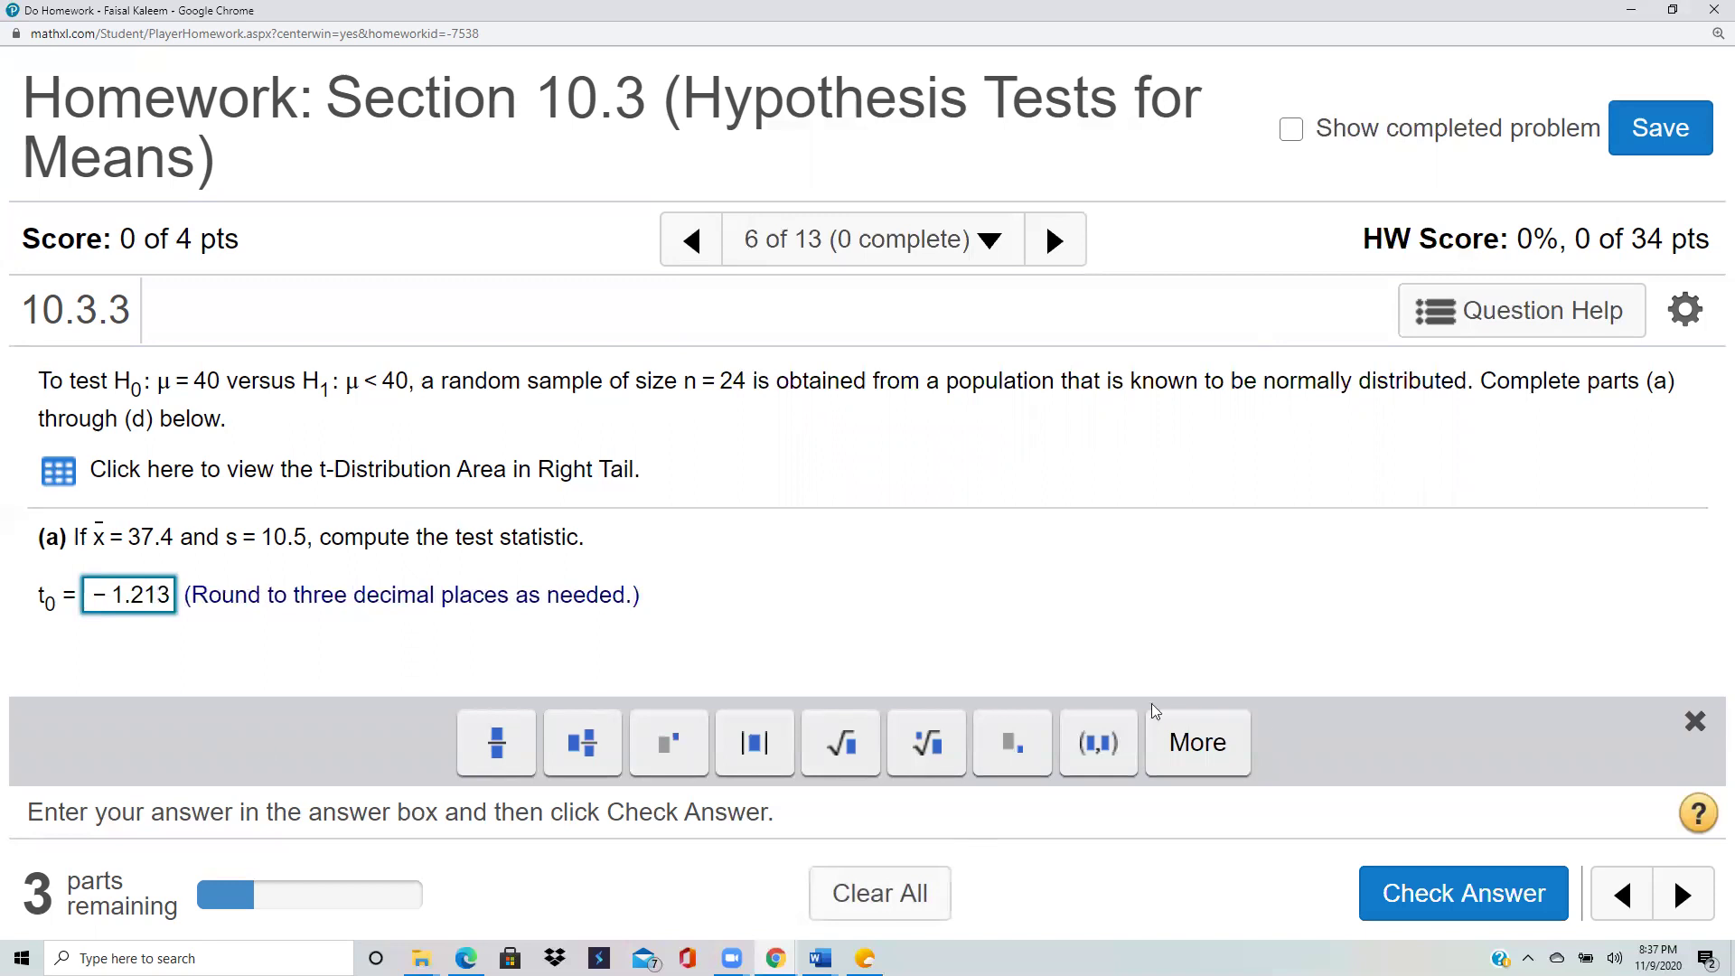
click(1466, 893)
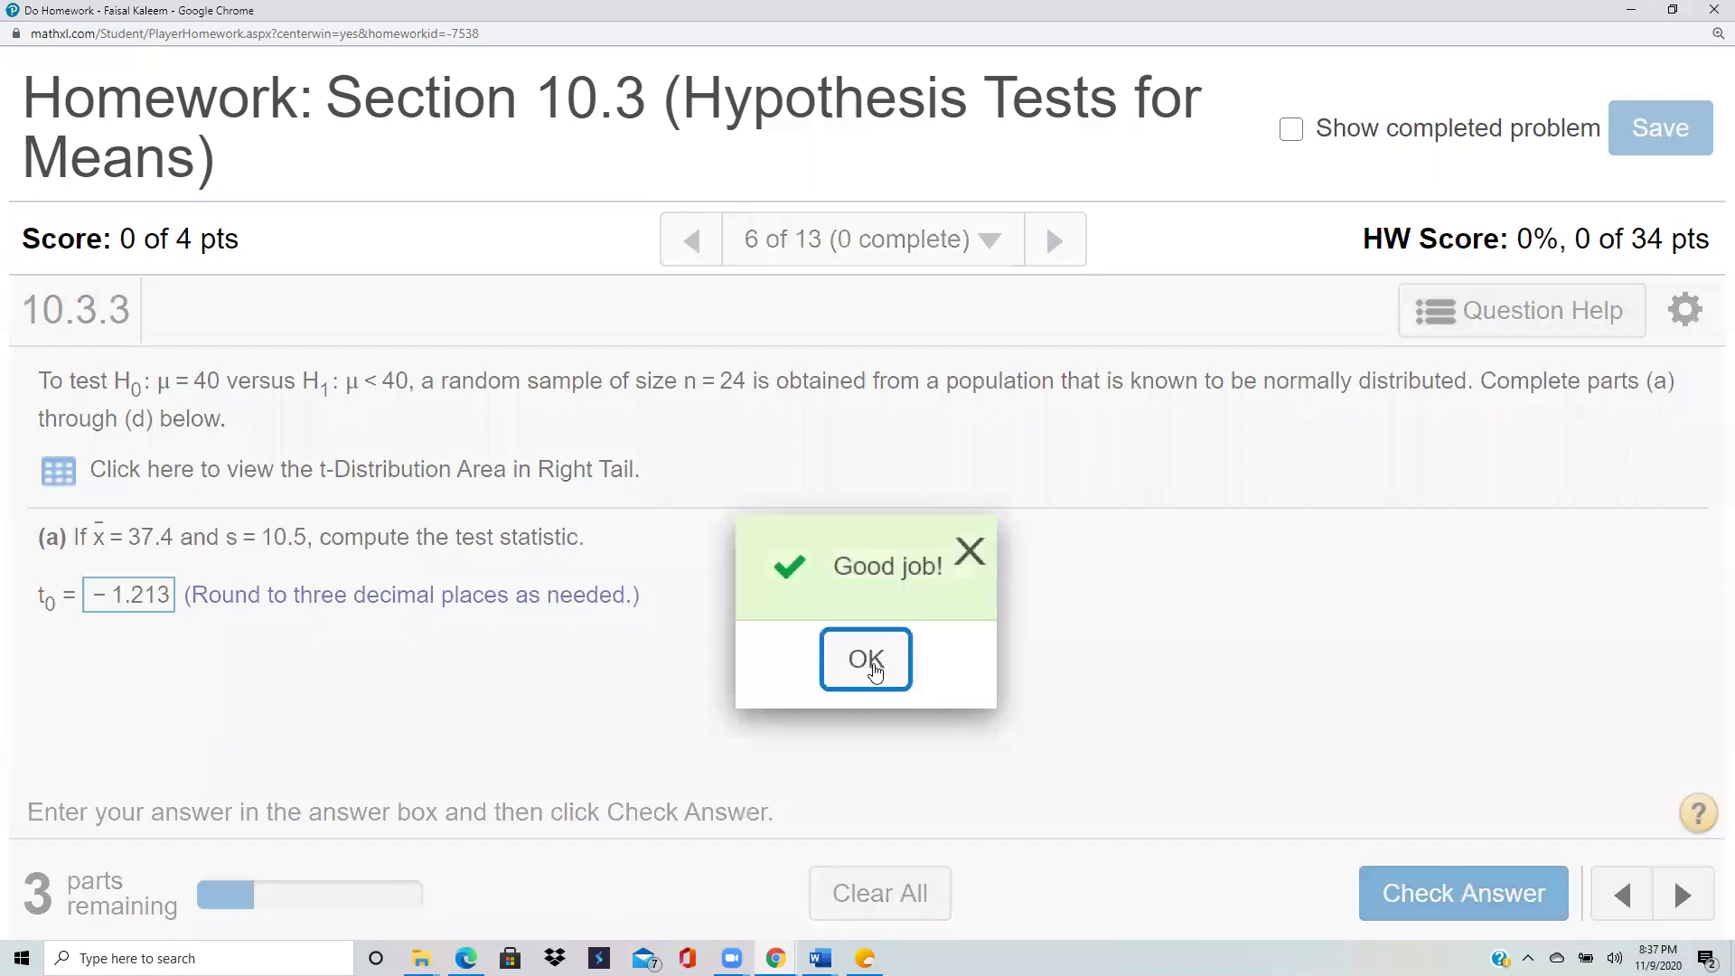
click(870, 665)
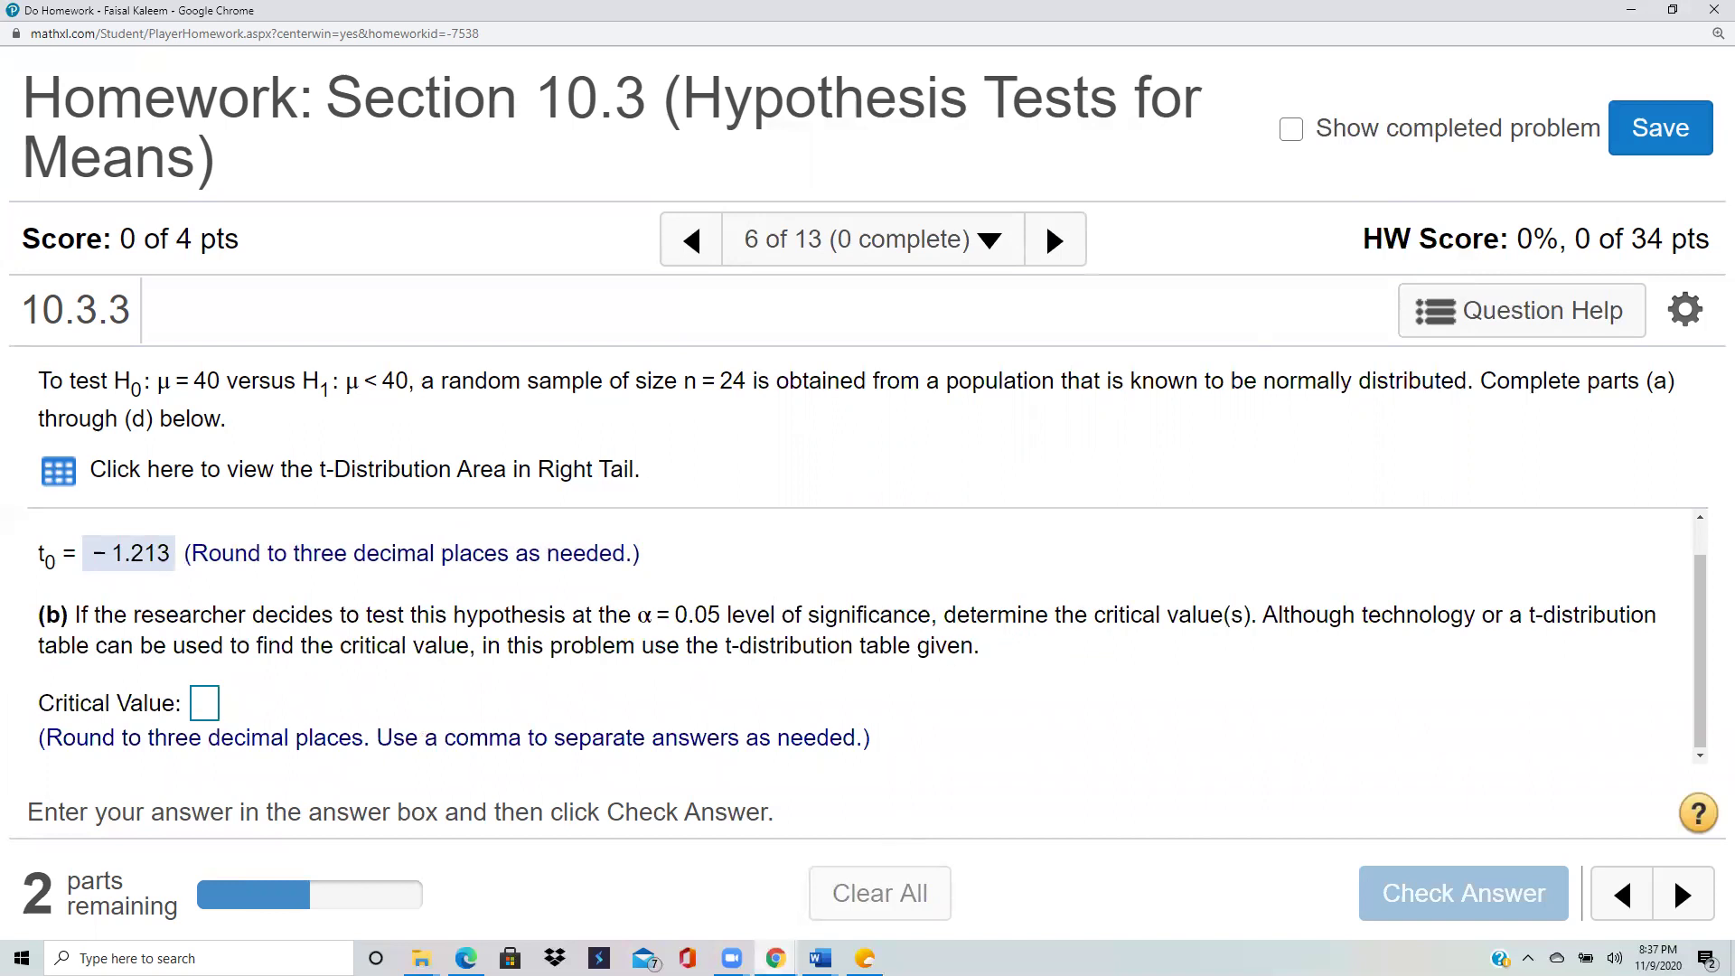
mouse_move(775, 957)
click(975, 881)
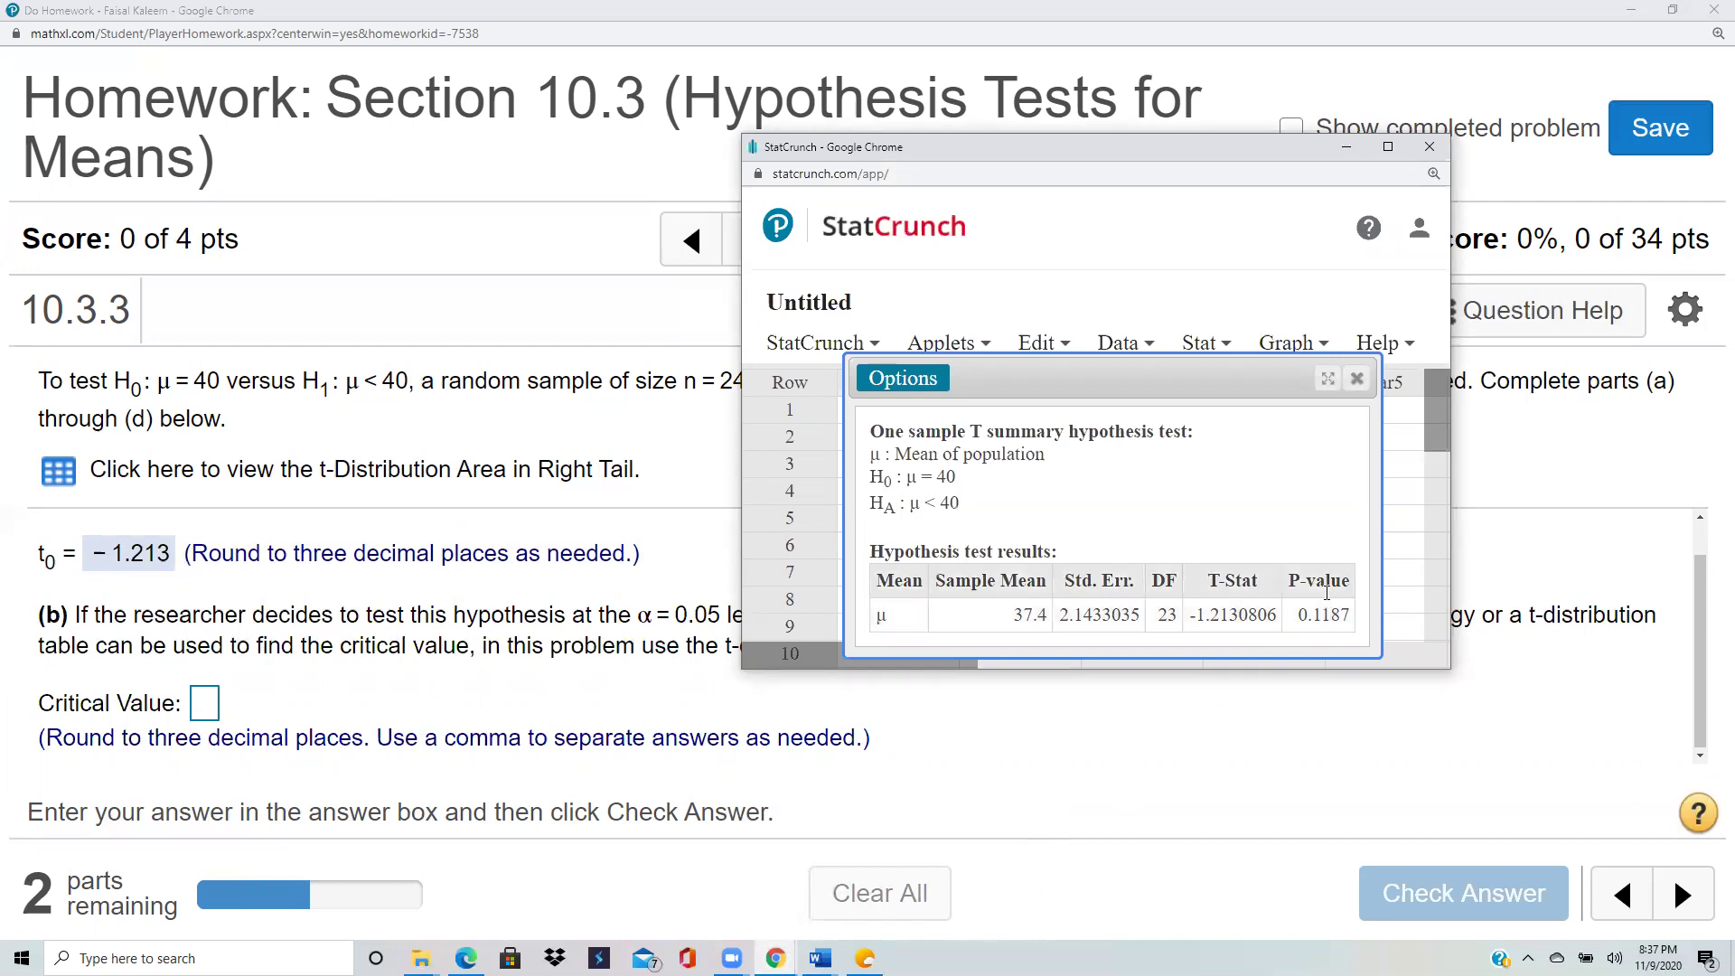
click(1346, 149)
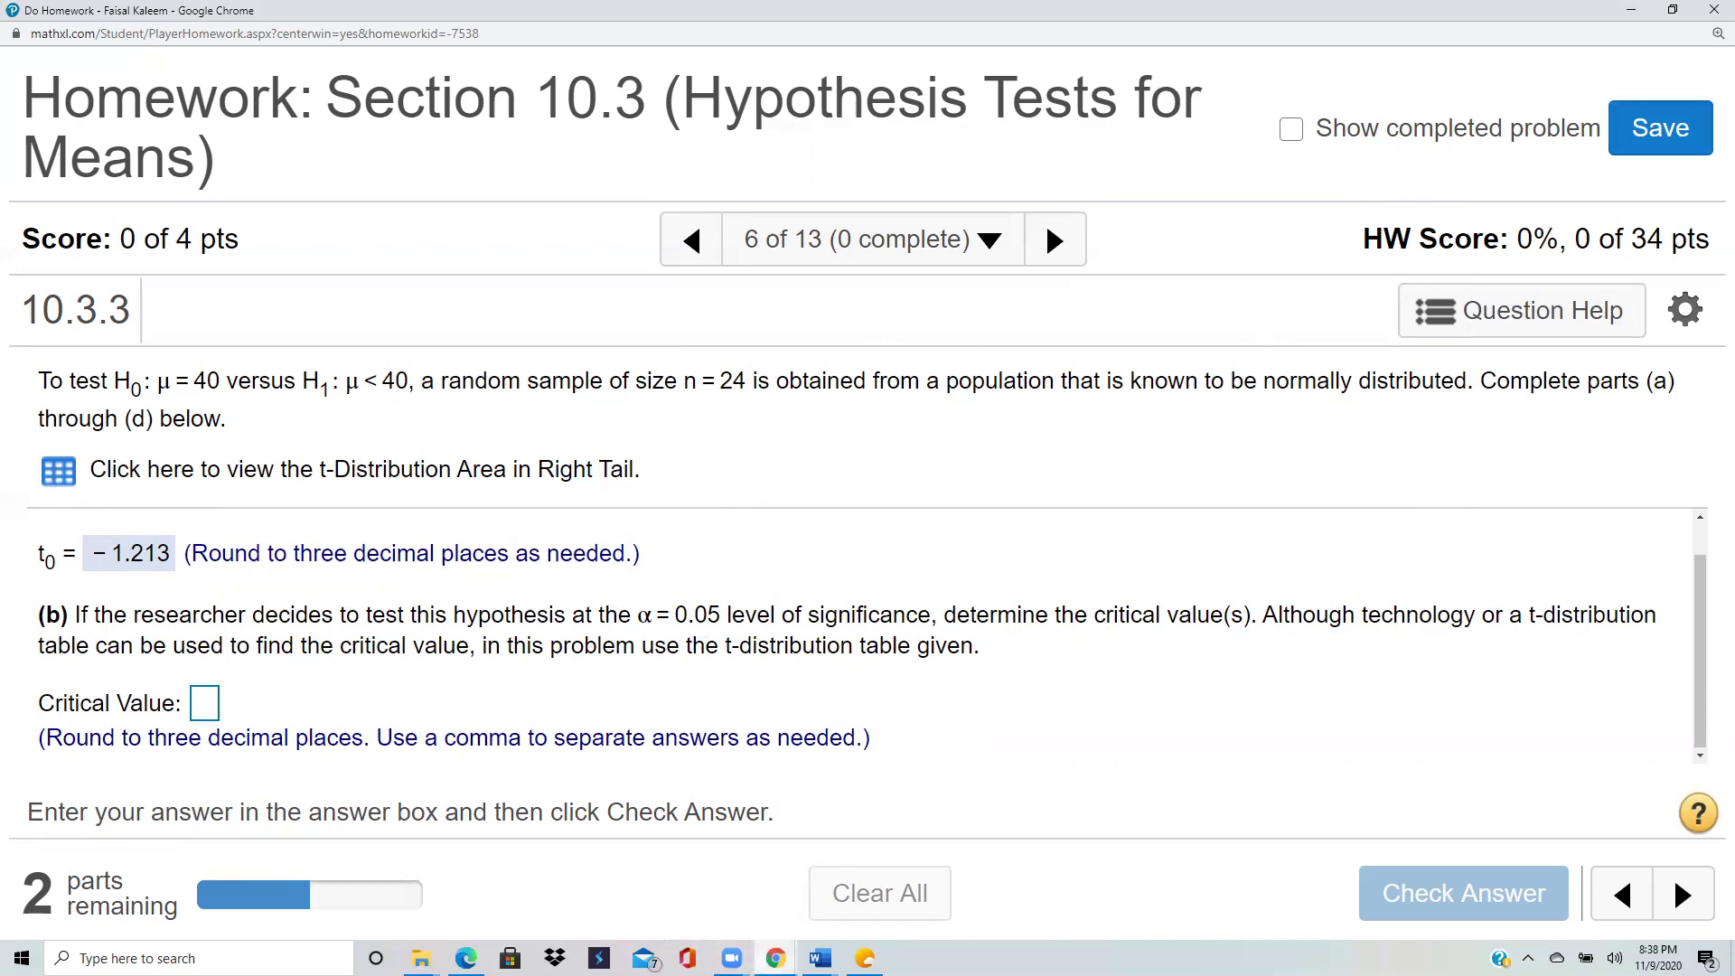
Step: Switch back to StatCrunch, close the T test results, and open the T Calculator
click(776, 958)
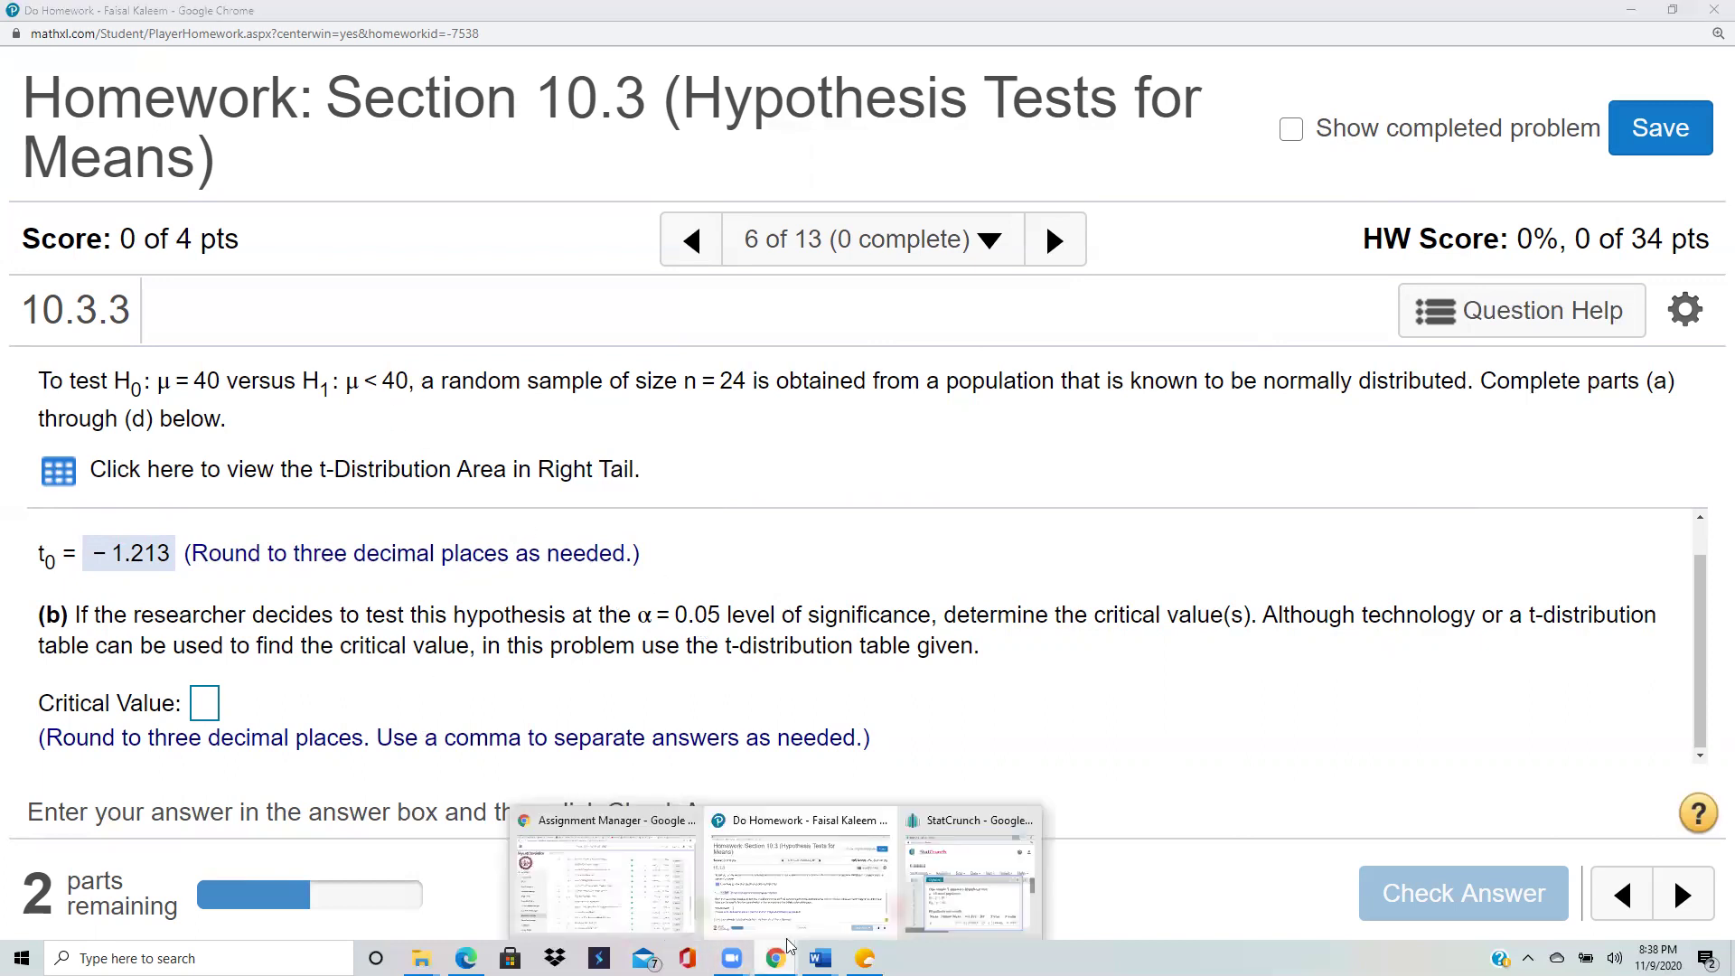
click(960, 885)
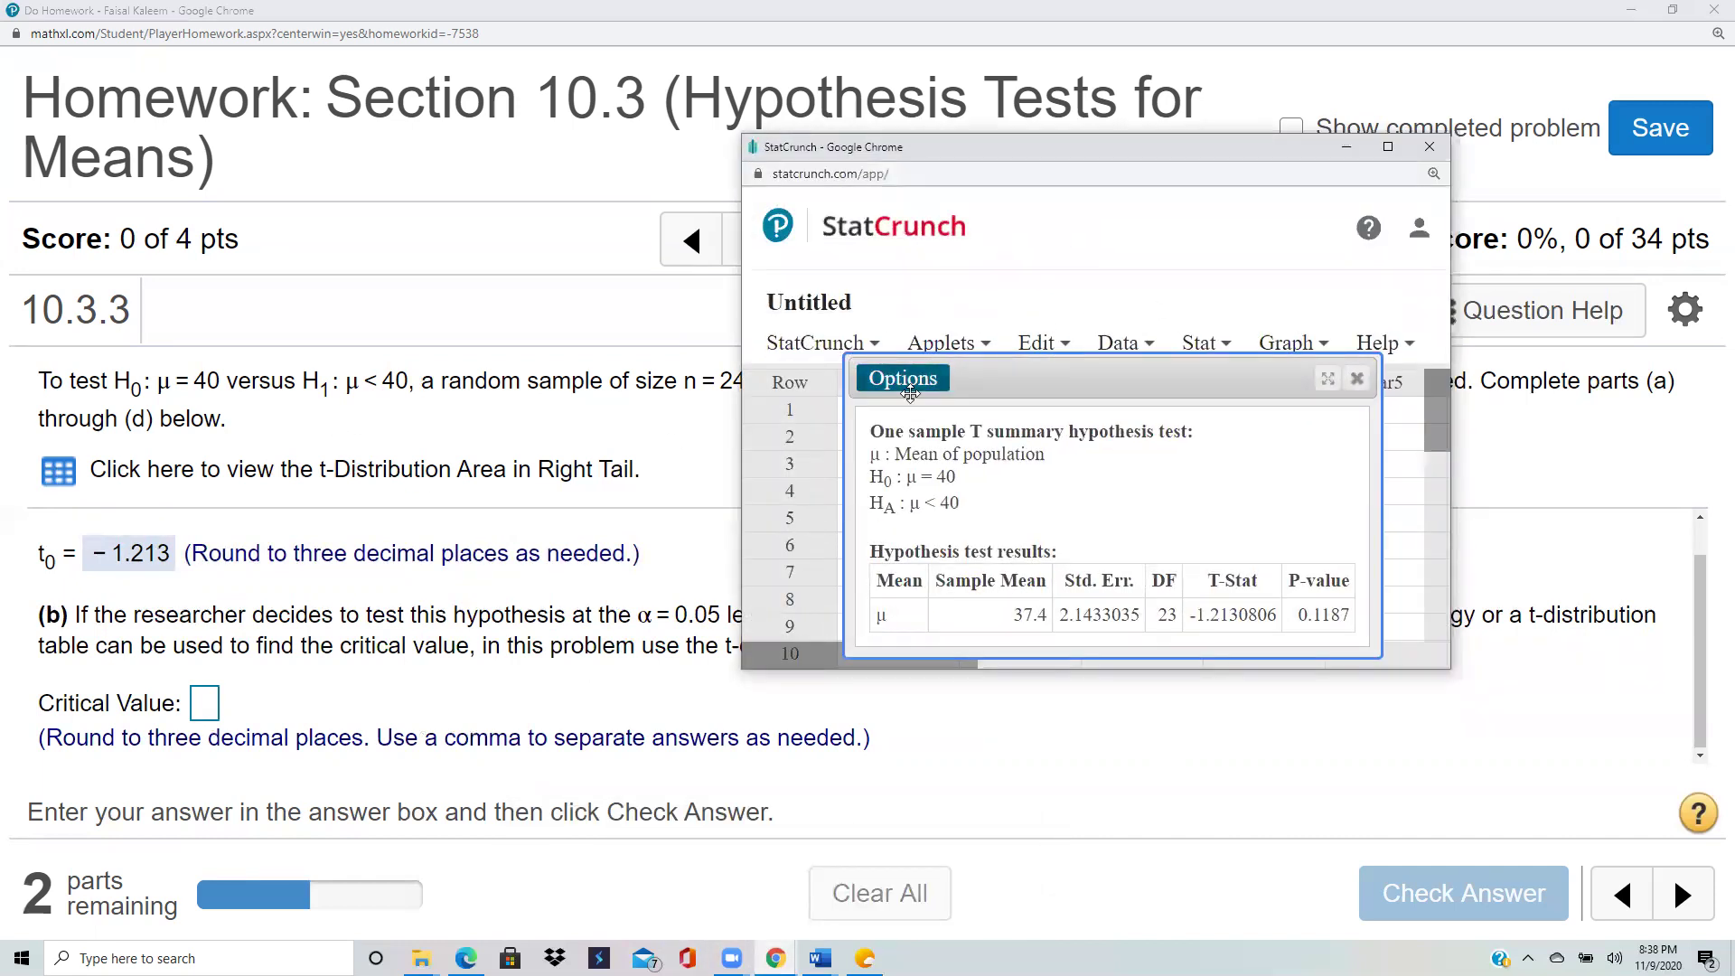
click(1358, 381)
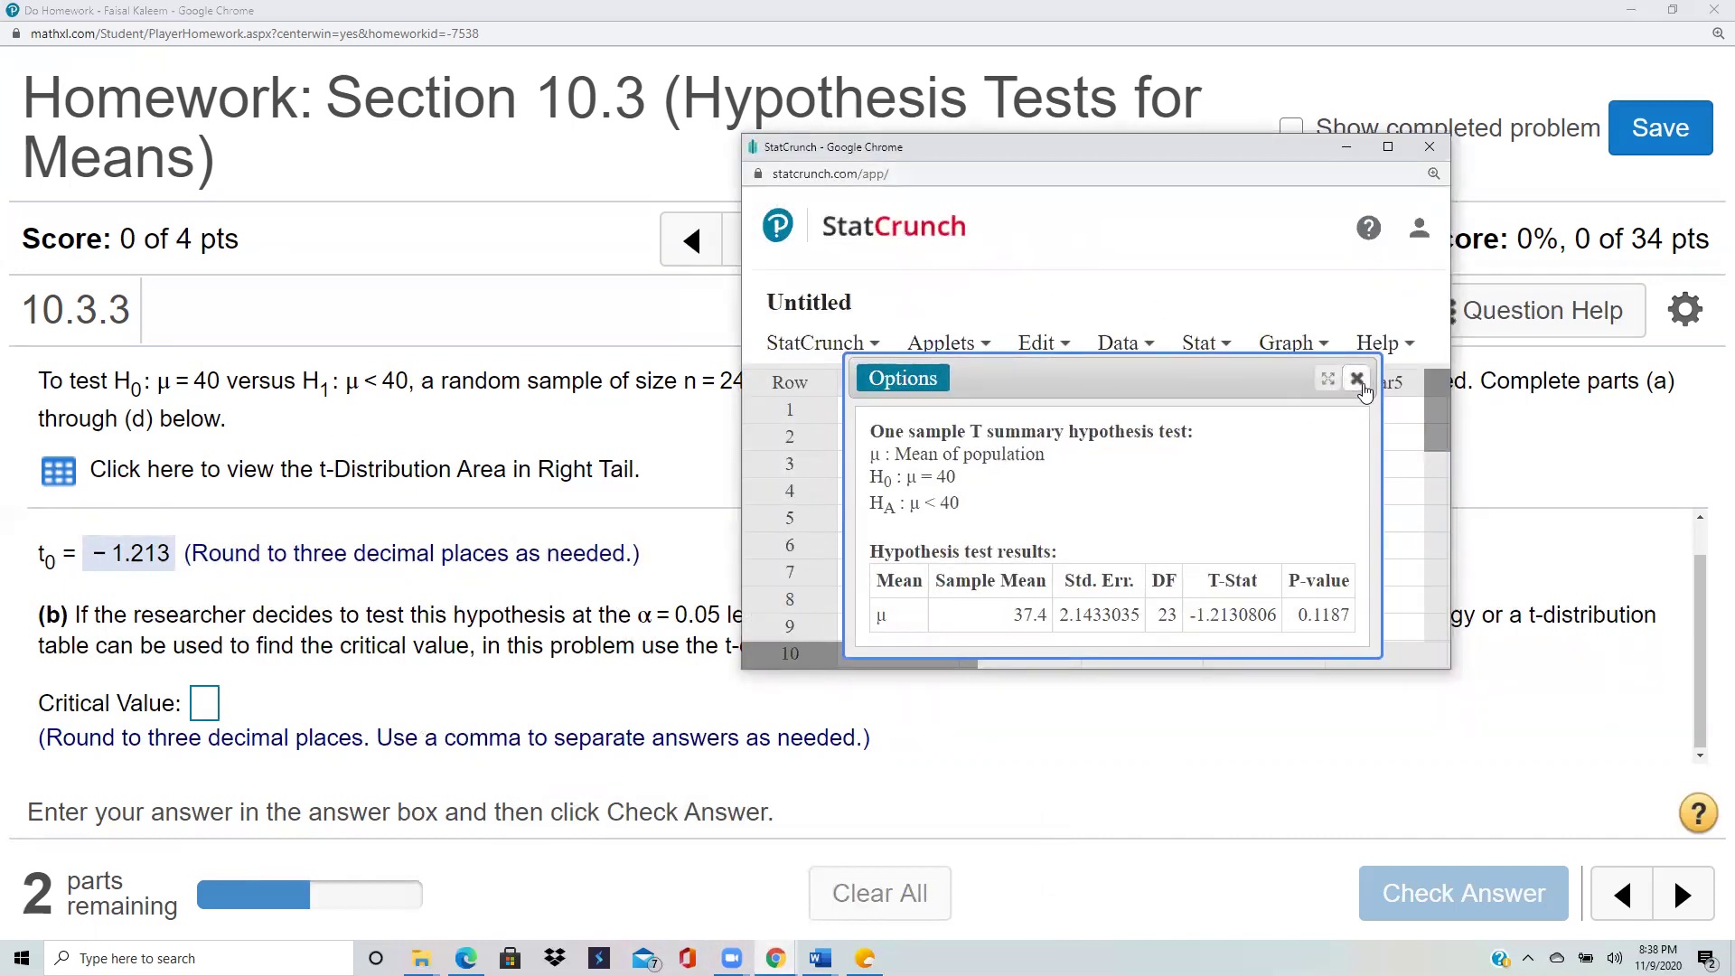
click(936, 352)
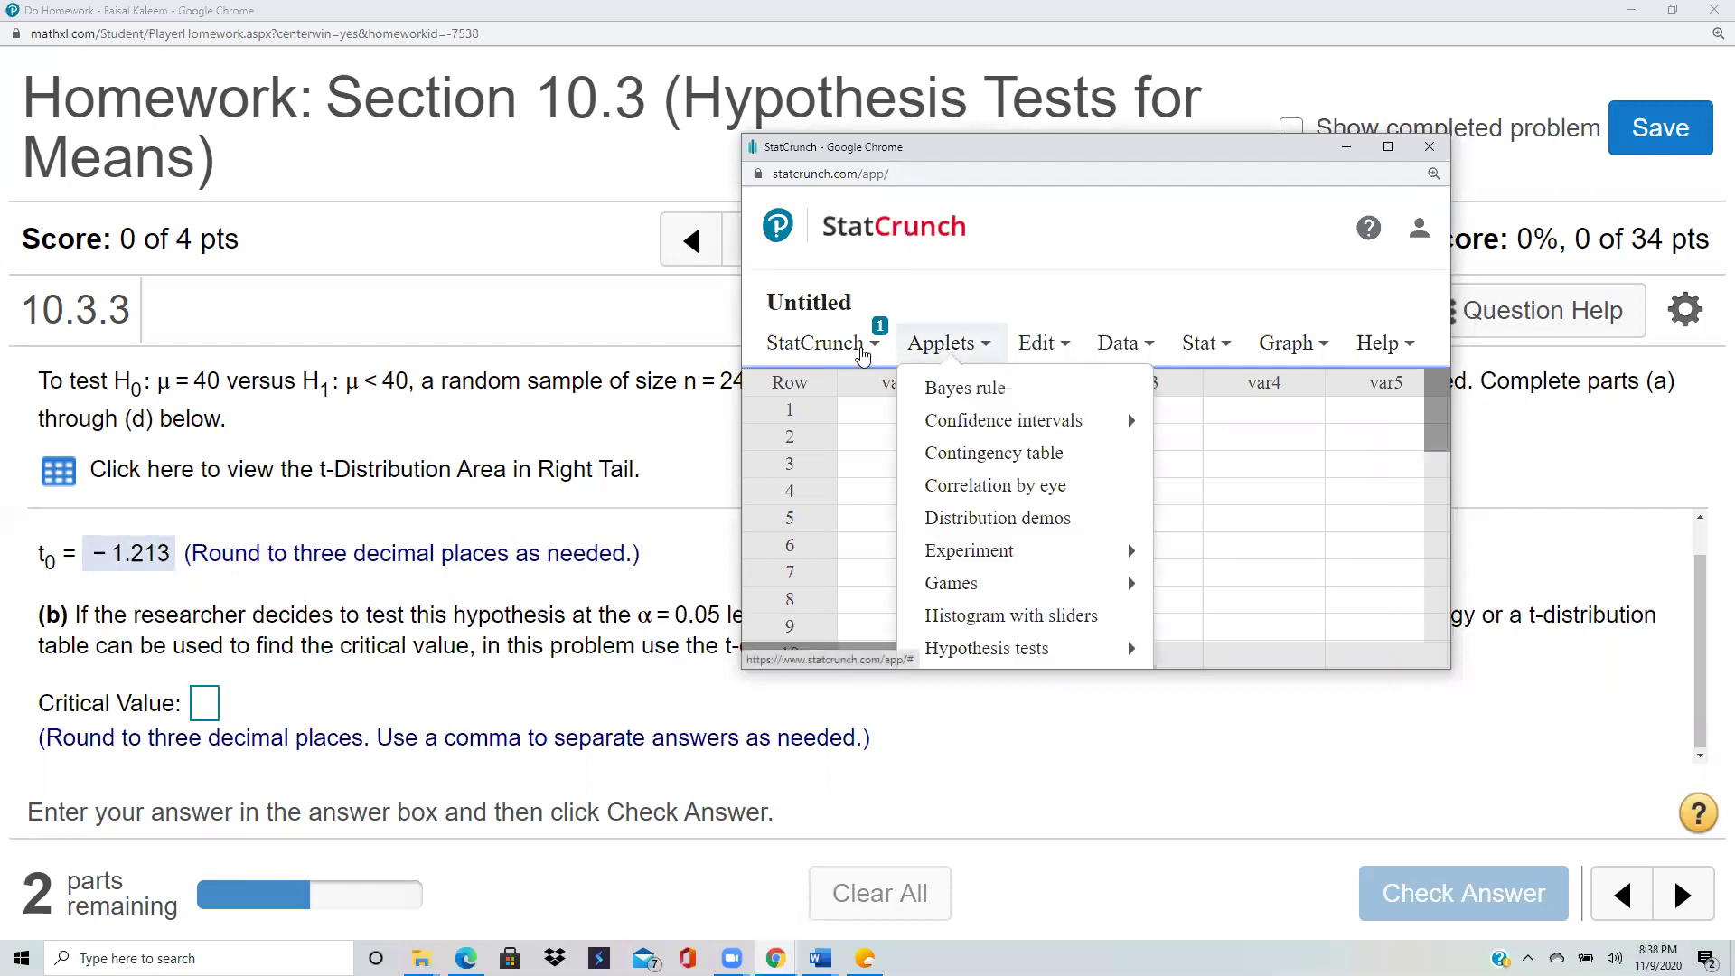
mouse_move(1201, 349)
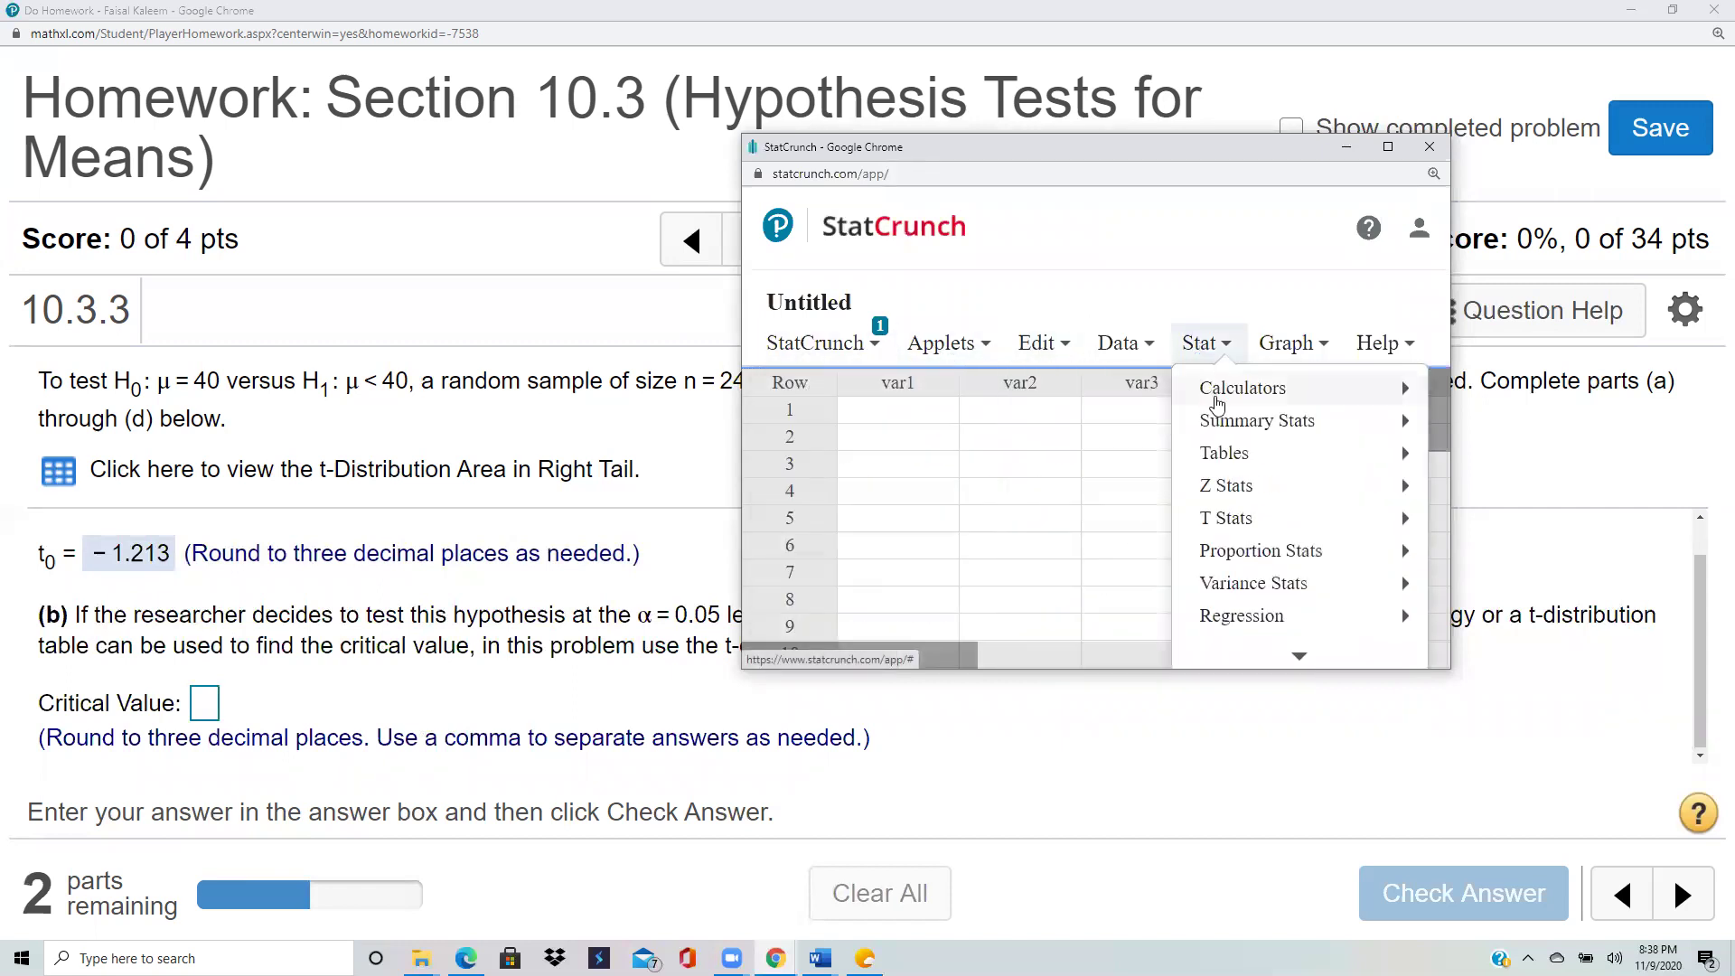
mouse_move(1210, 389)
click(953, 635)
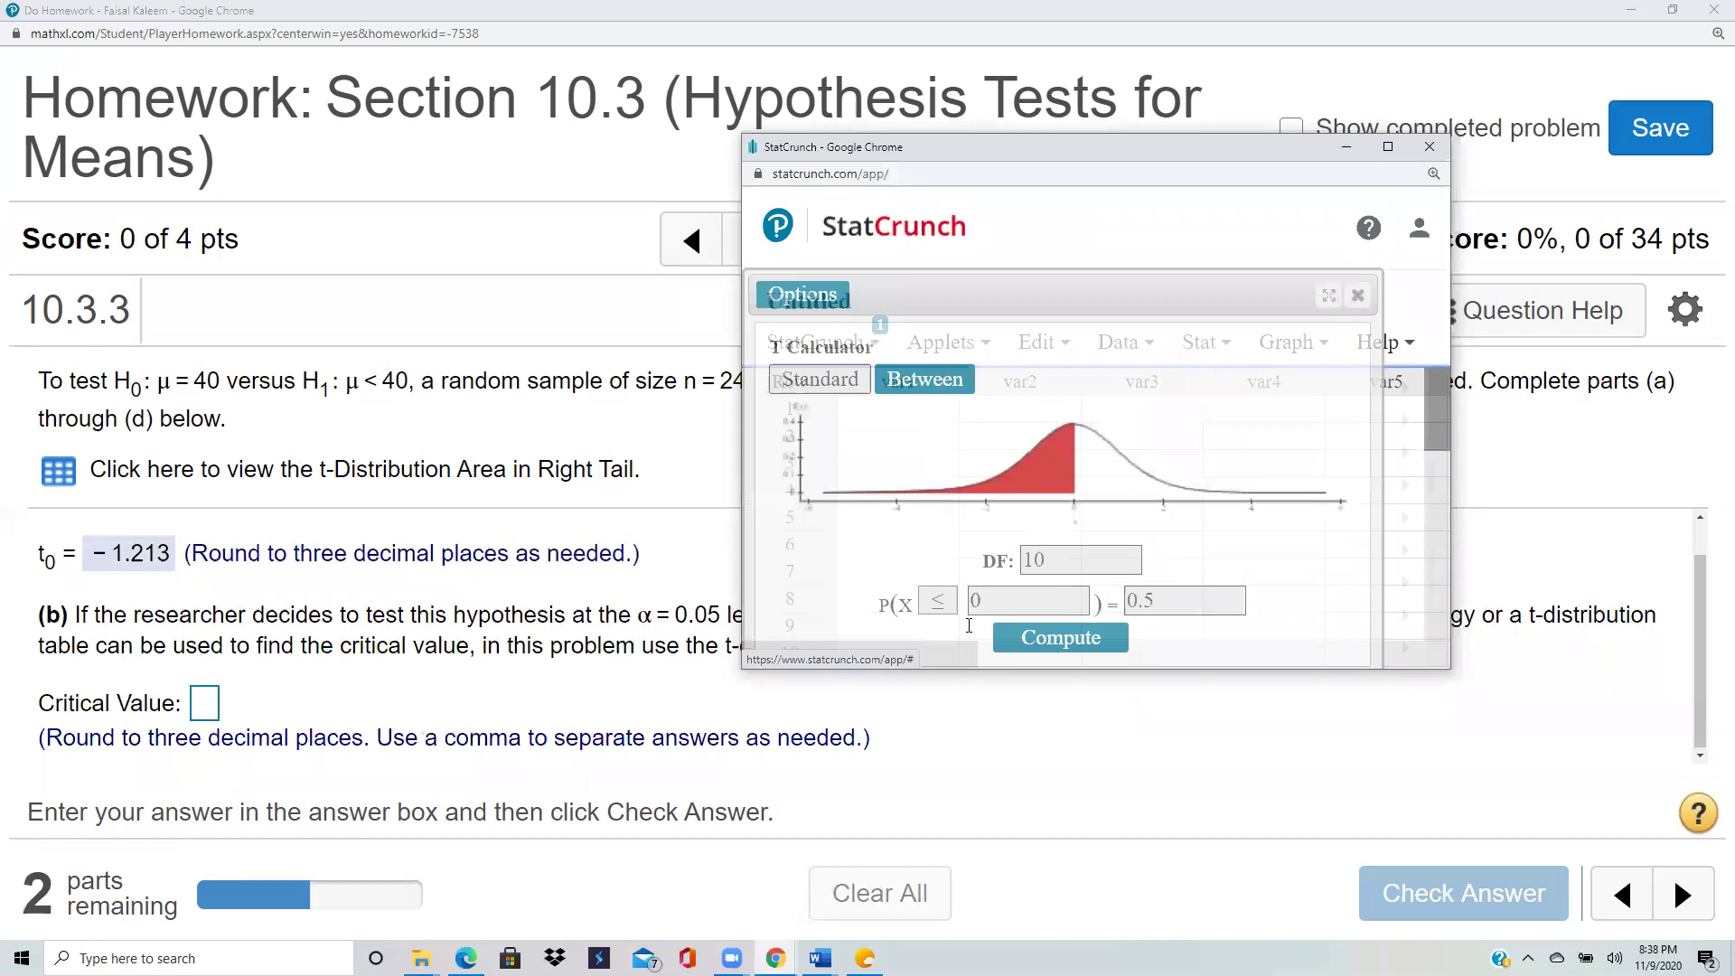
Step: Set the T Calculator to 23 degrees of freedom and a left-tail probability of .05, and compute the critical value
click(1059, 557)
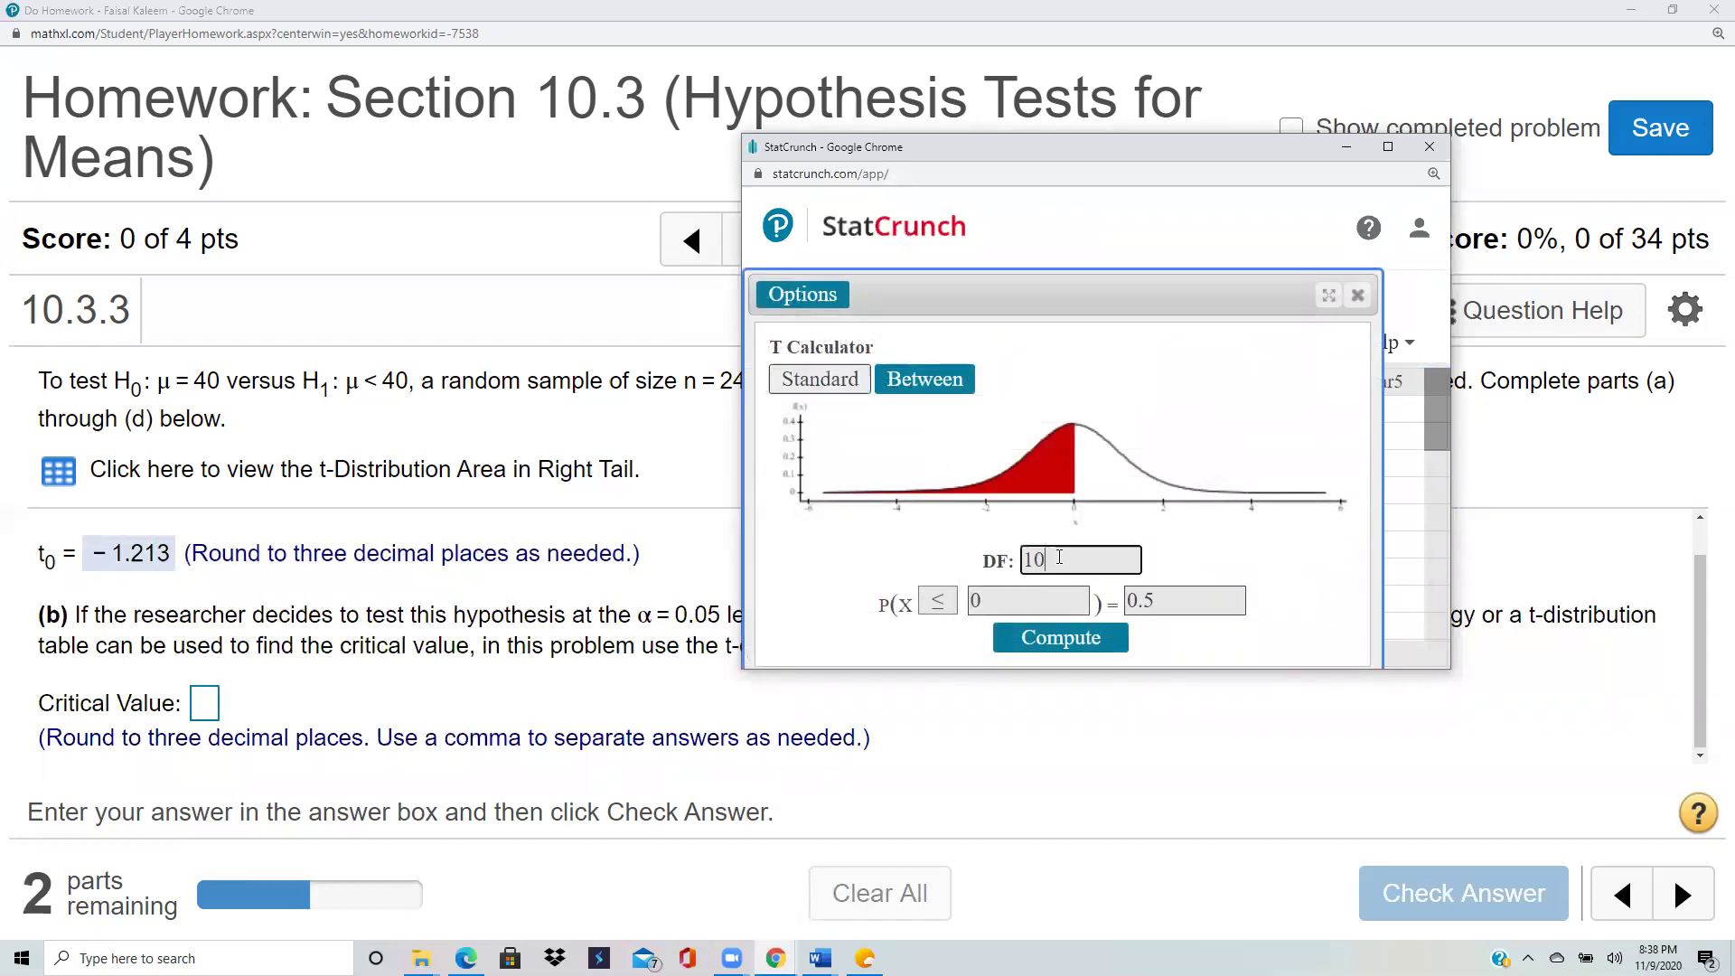
key(BackSpace)
text(23)
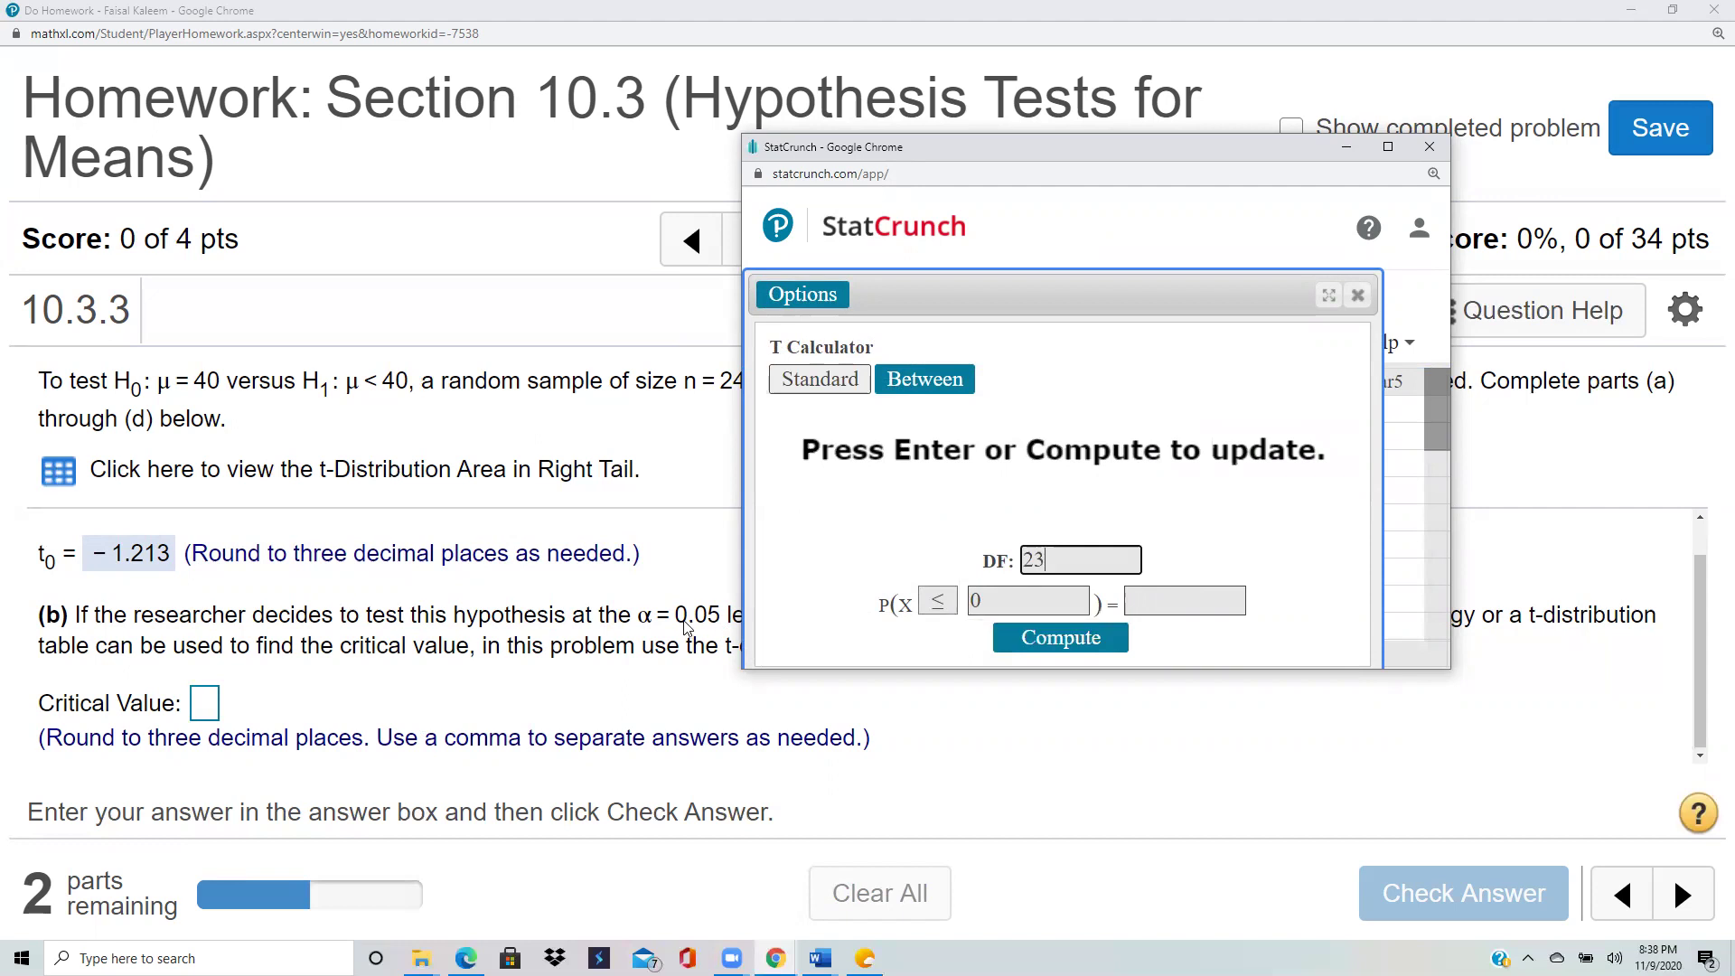
click(1164, 603)
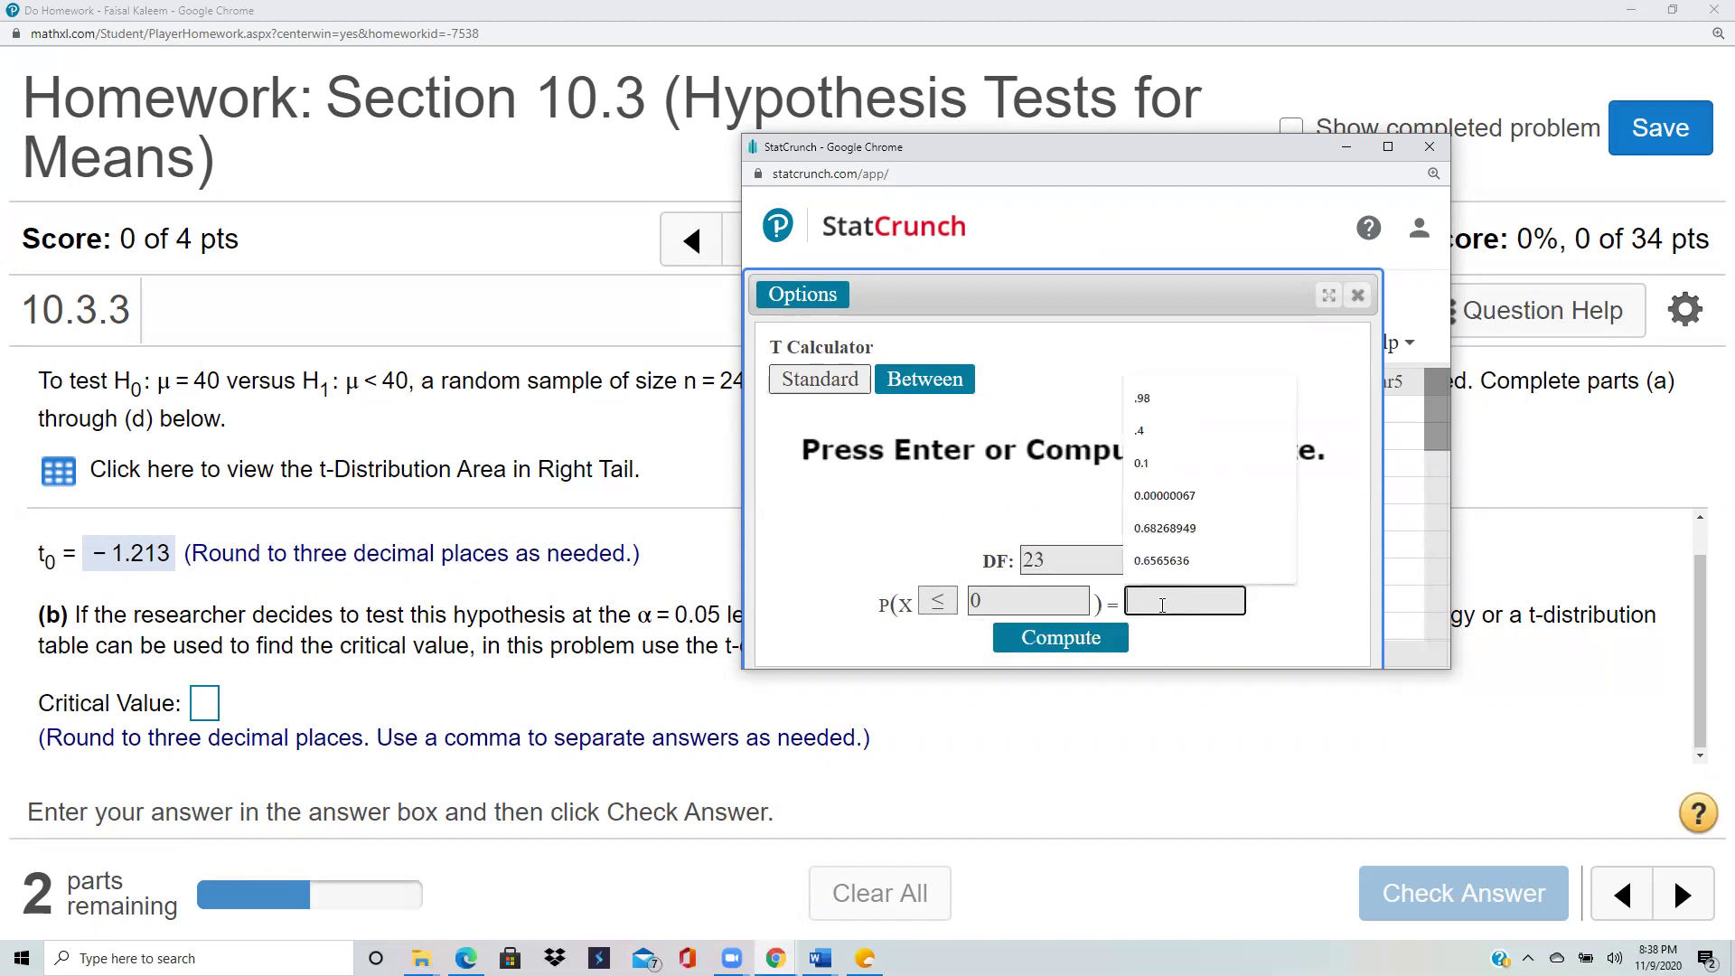
text(.0)
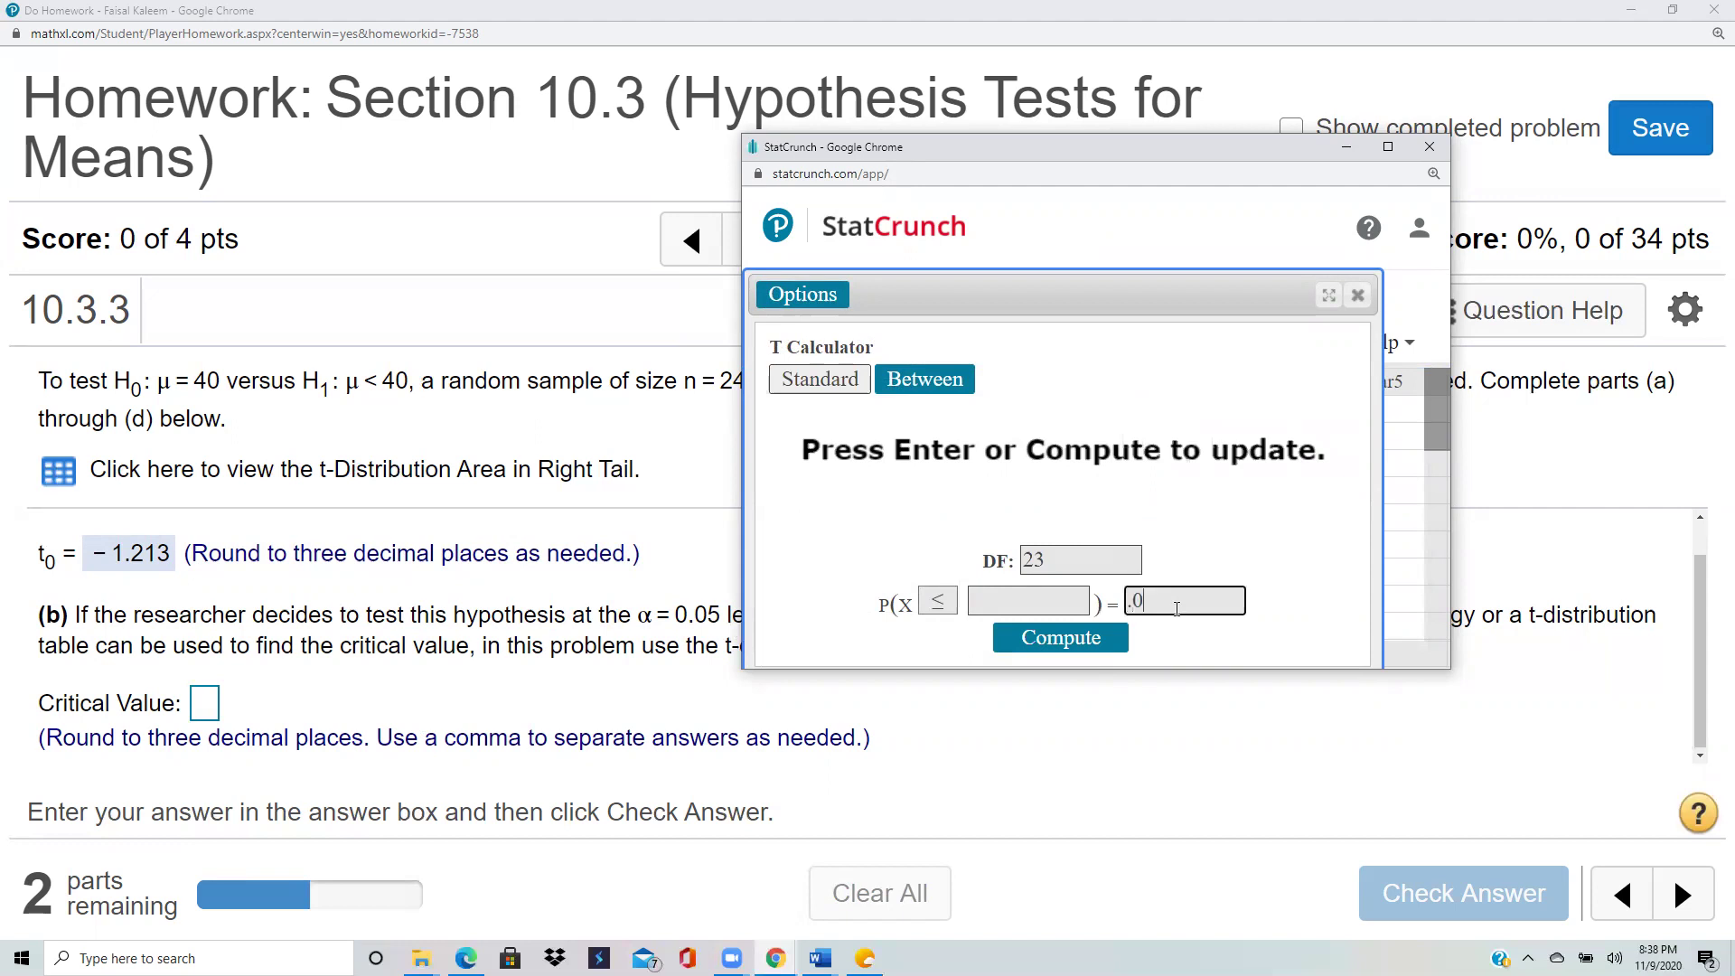
text(5)
click(1118, 648)
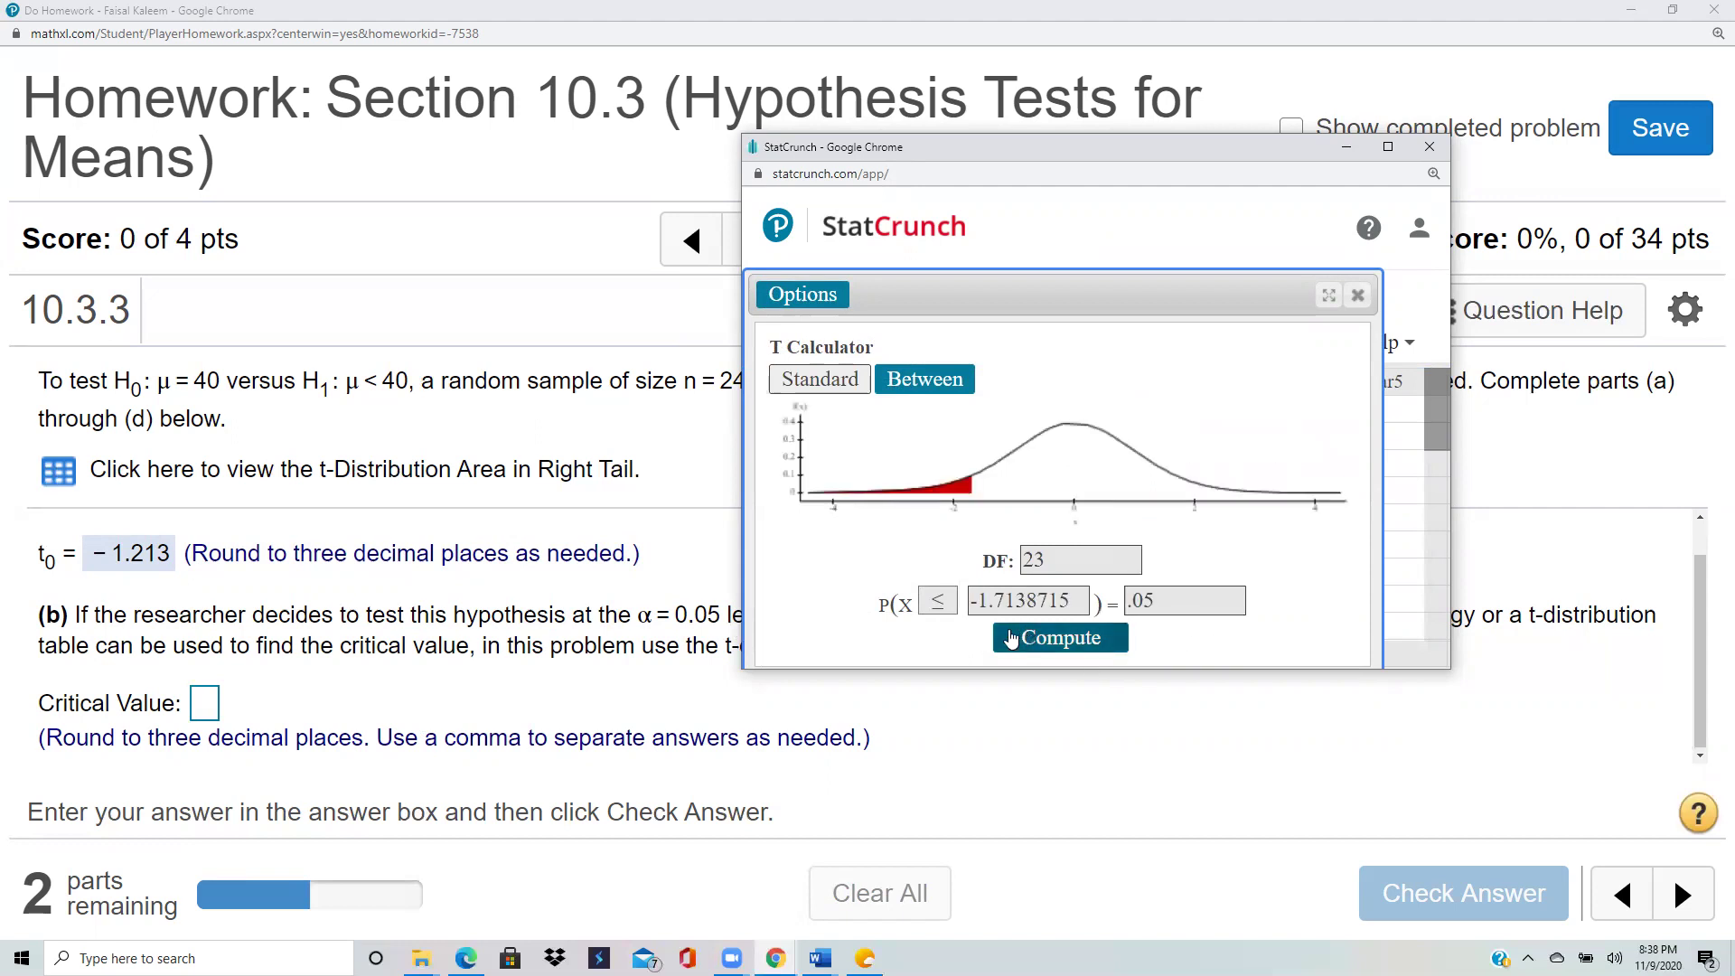
Step: Answer part (b) in the homework with a critical value of -1.714 and check it
click(217, 708)
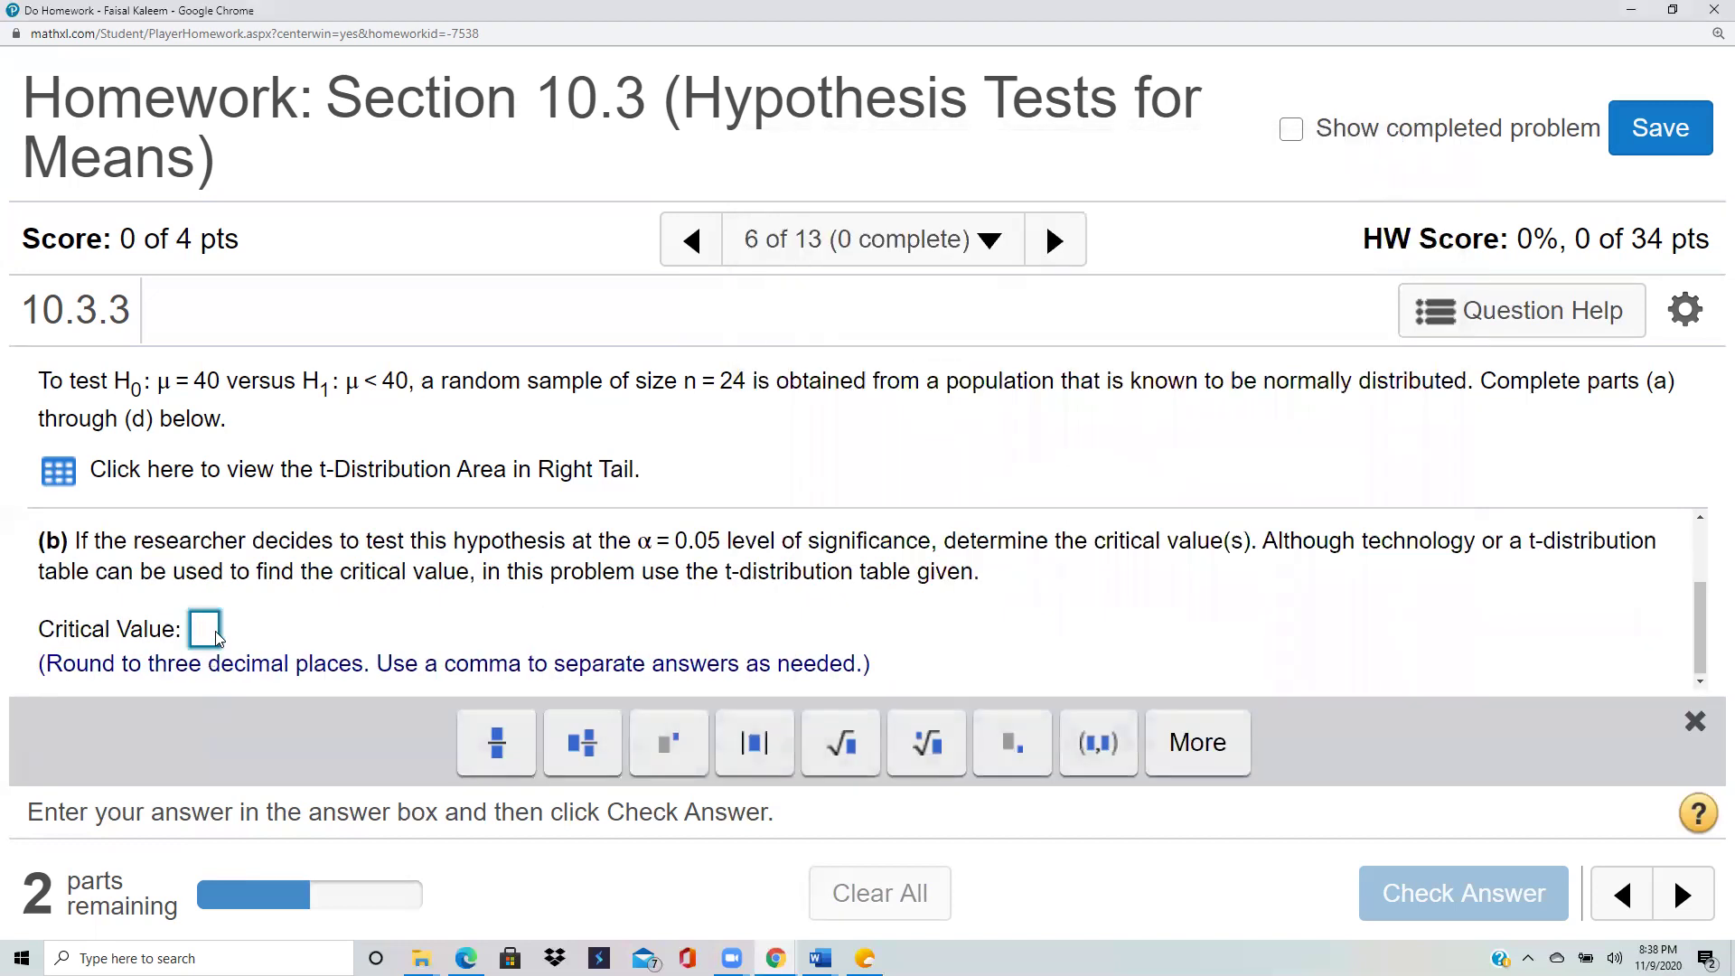
text(-1)
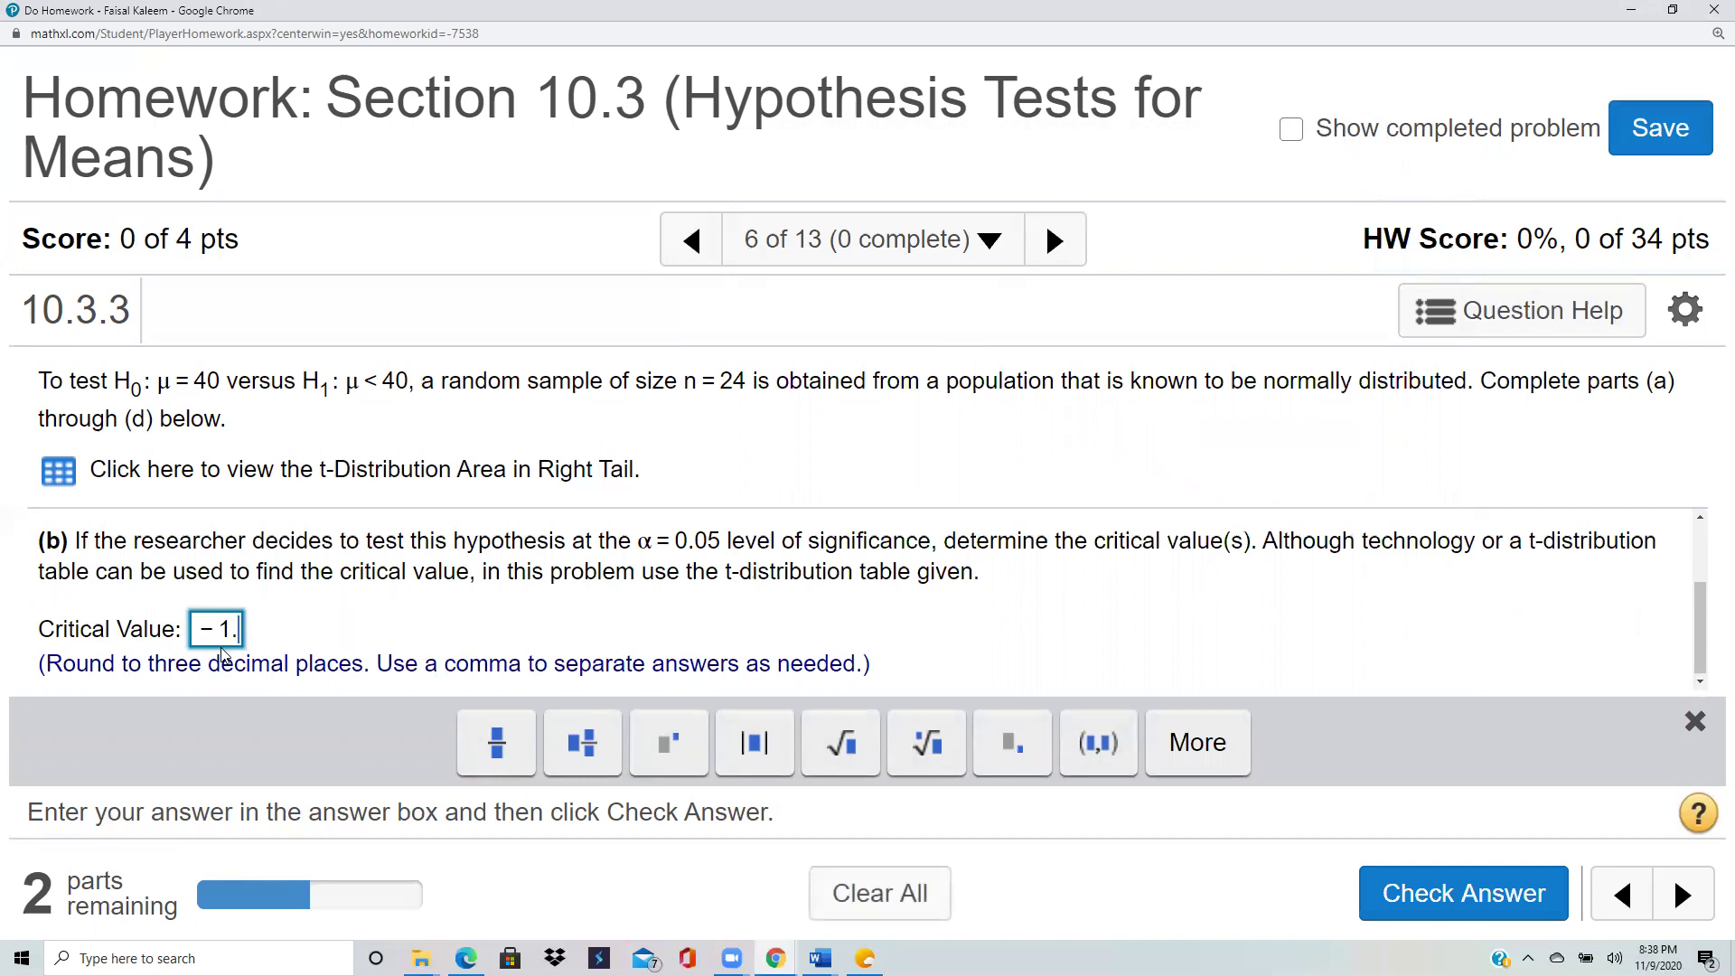
text(.714)
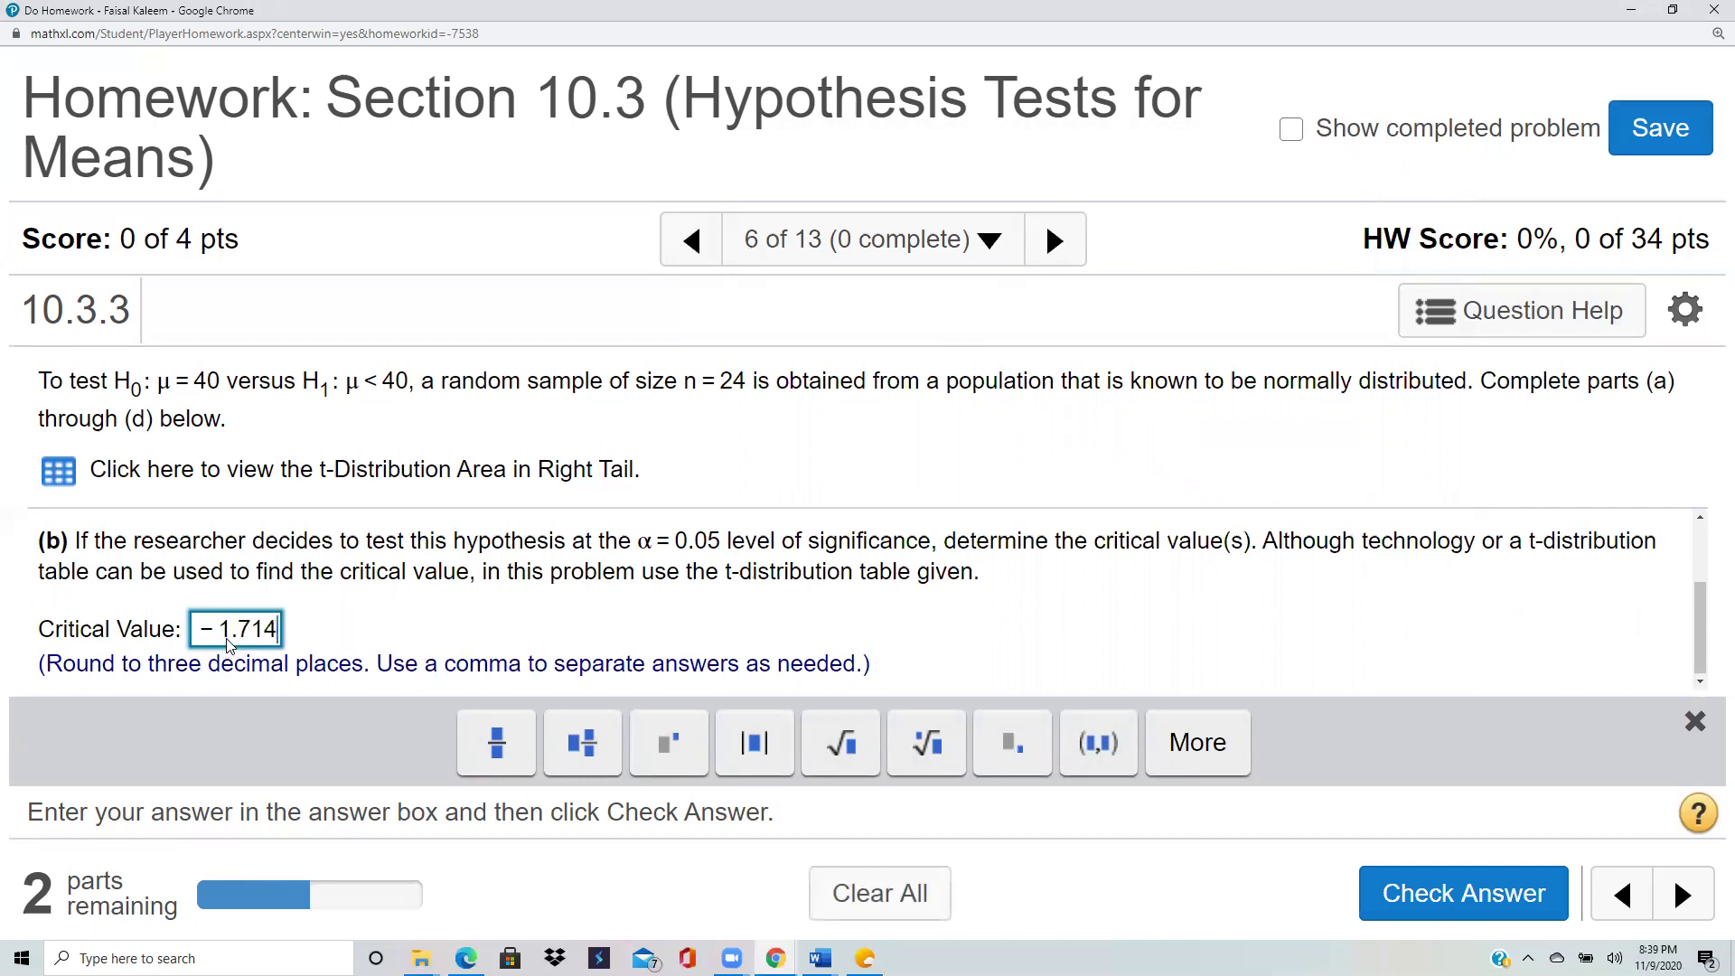
click(1439, 894)
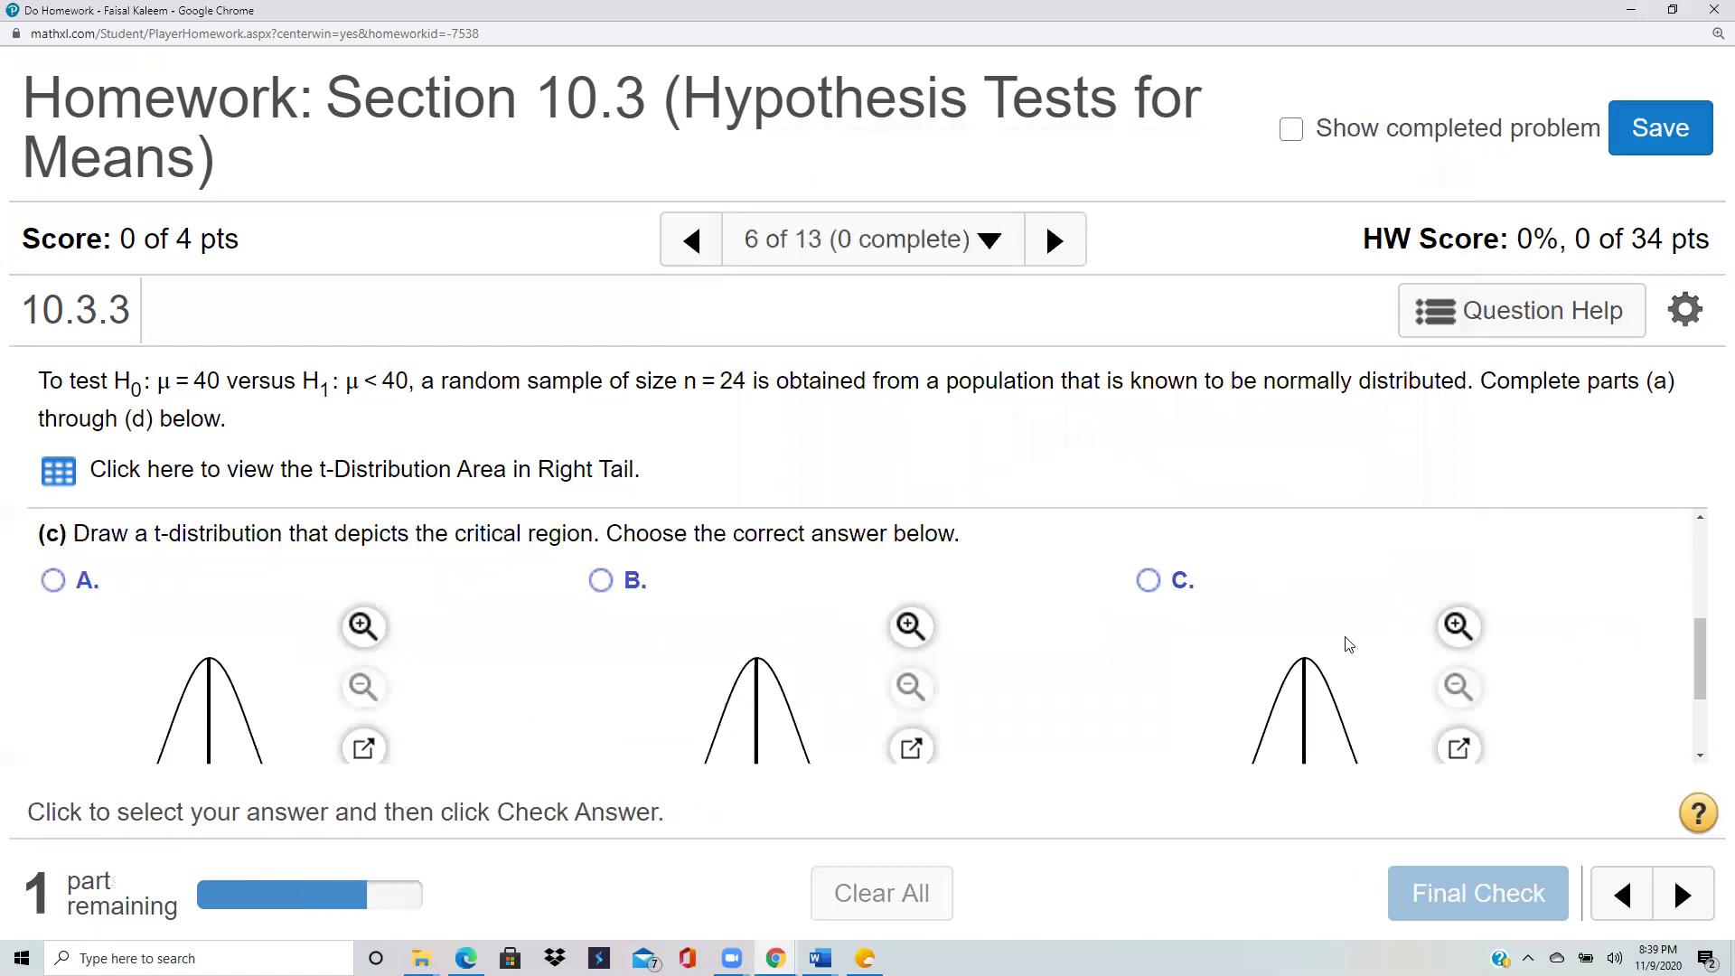
Step: Answer part (c) with choice A, the t-distribution shaded in the left tail, check it, and continue to part (d)
scroll(1301, 608, down, 2)
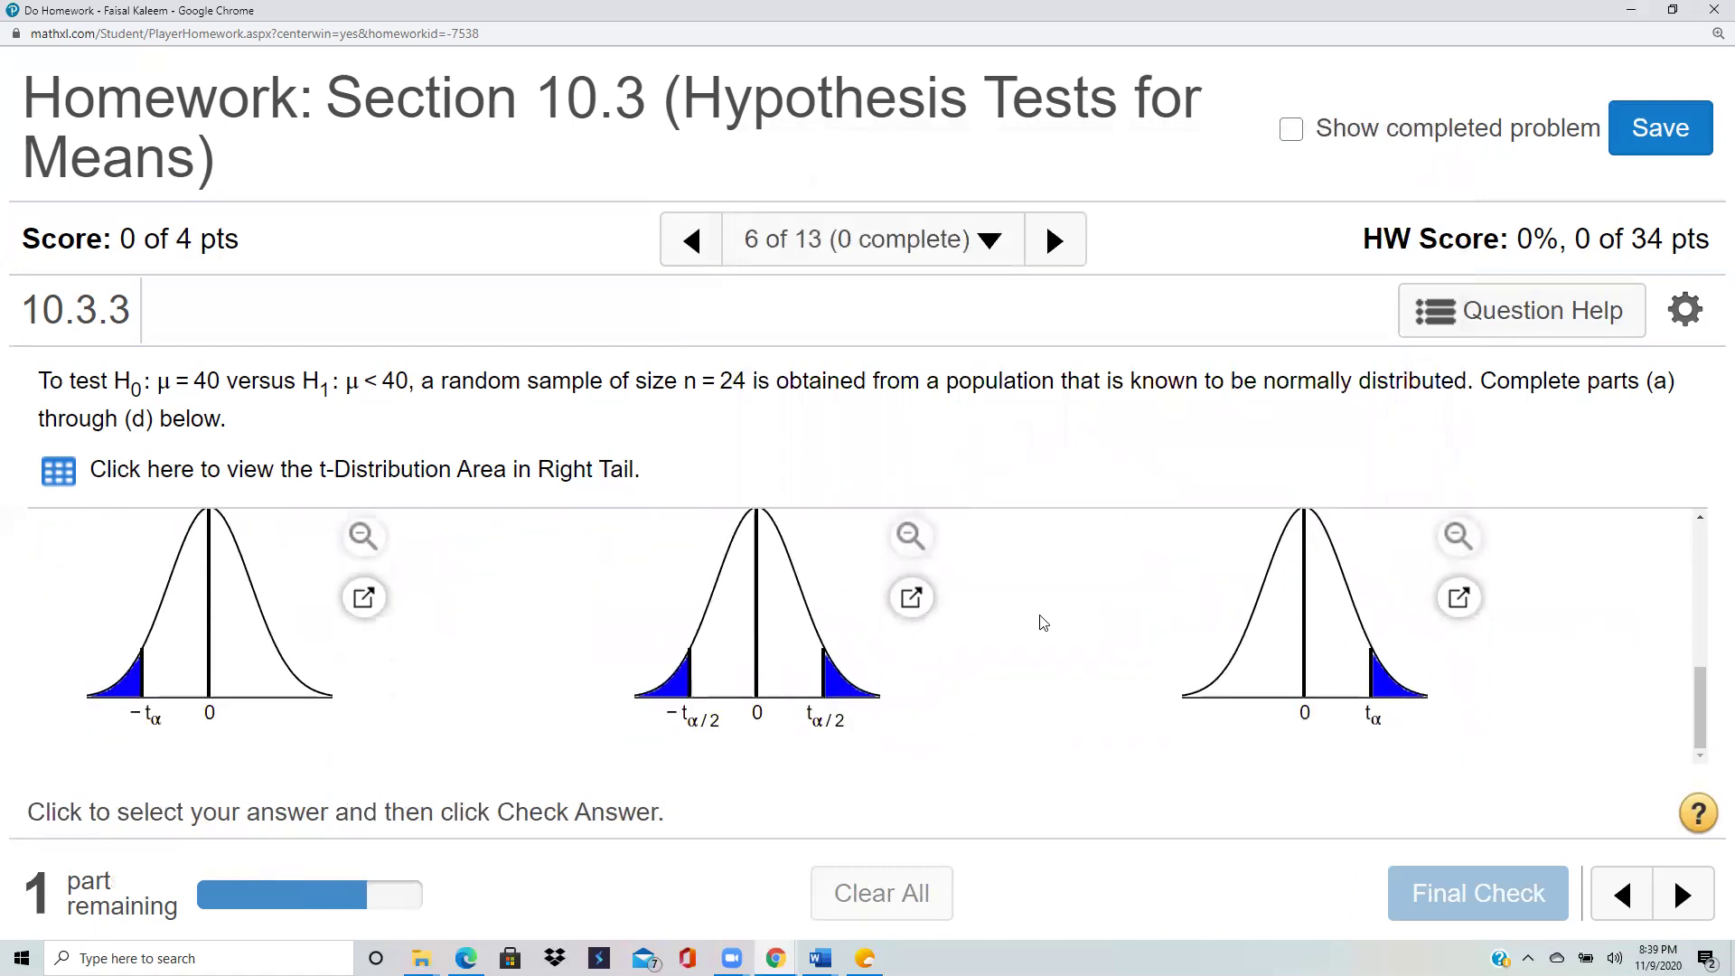
scroll(215, 644, up, 2)
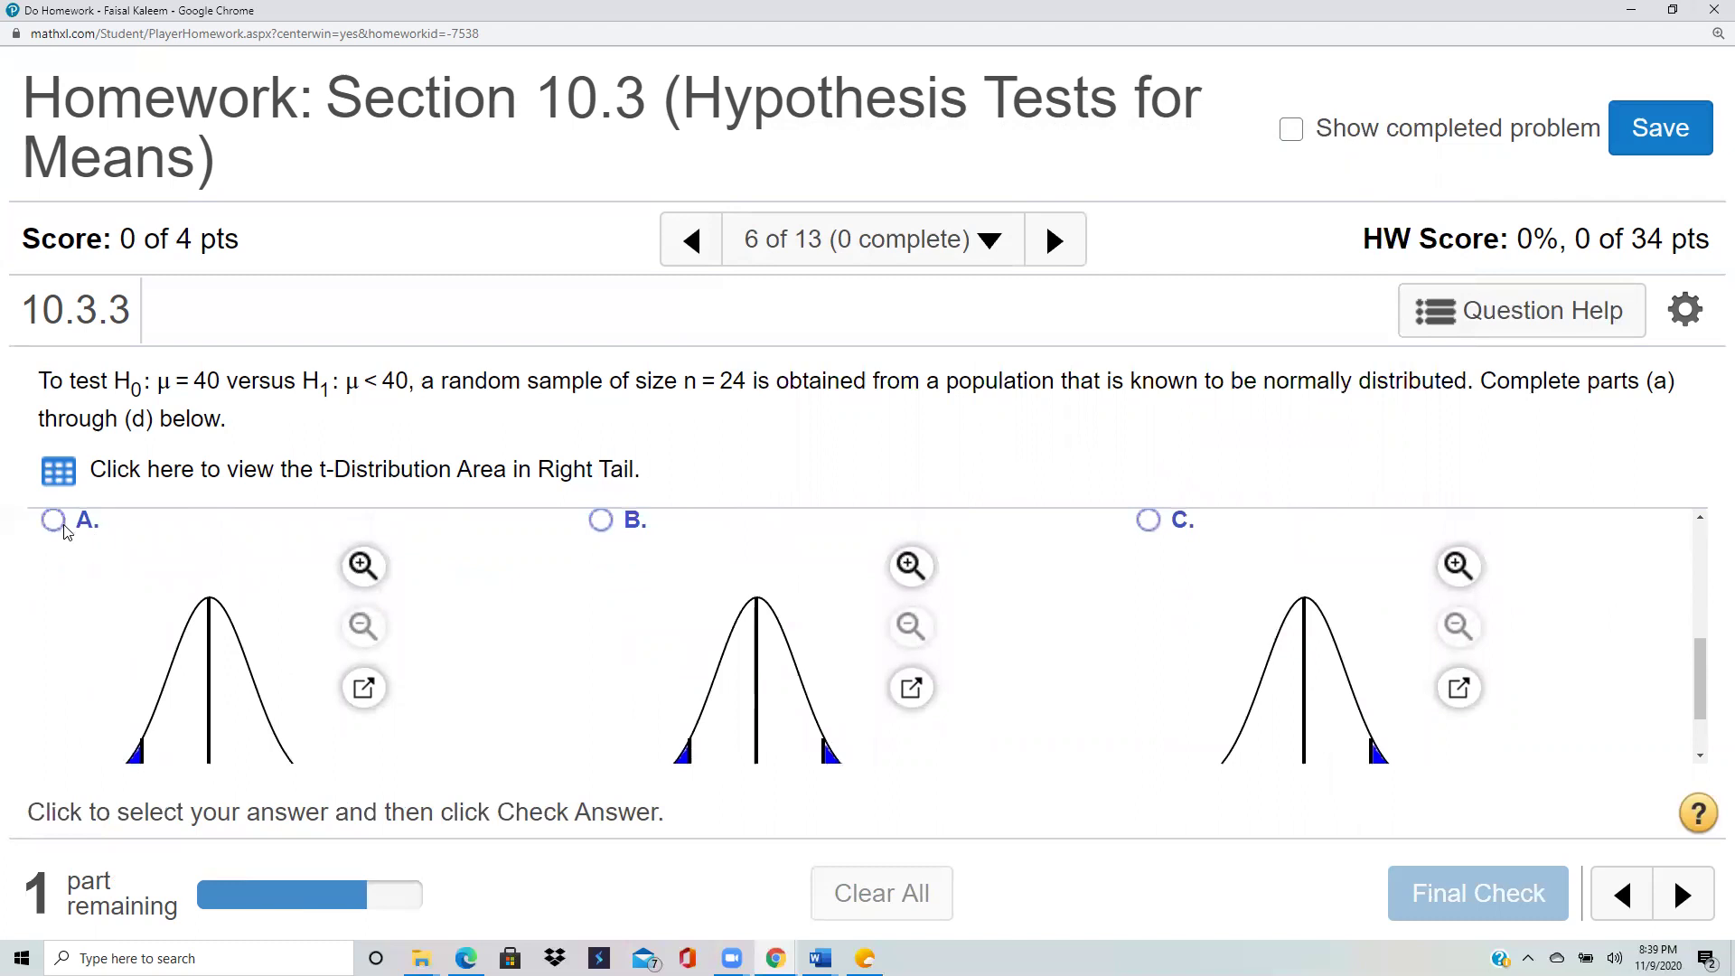
scroll(59, 524, up, 1)
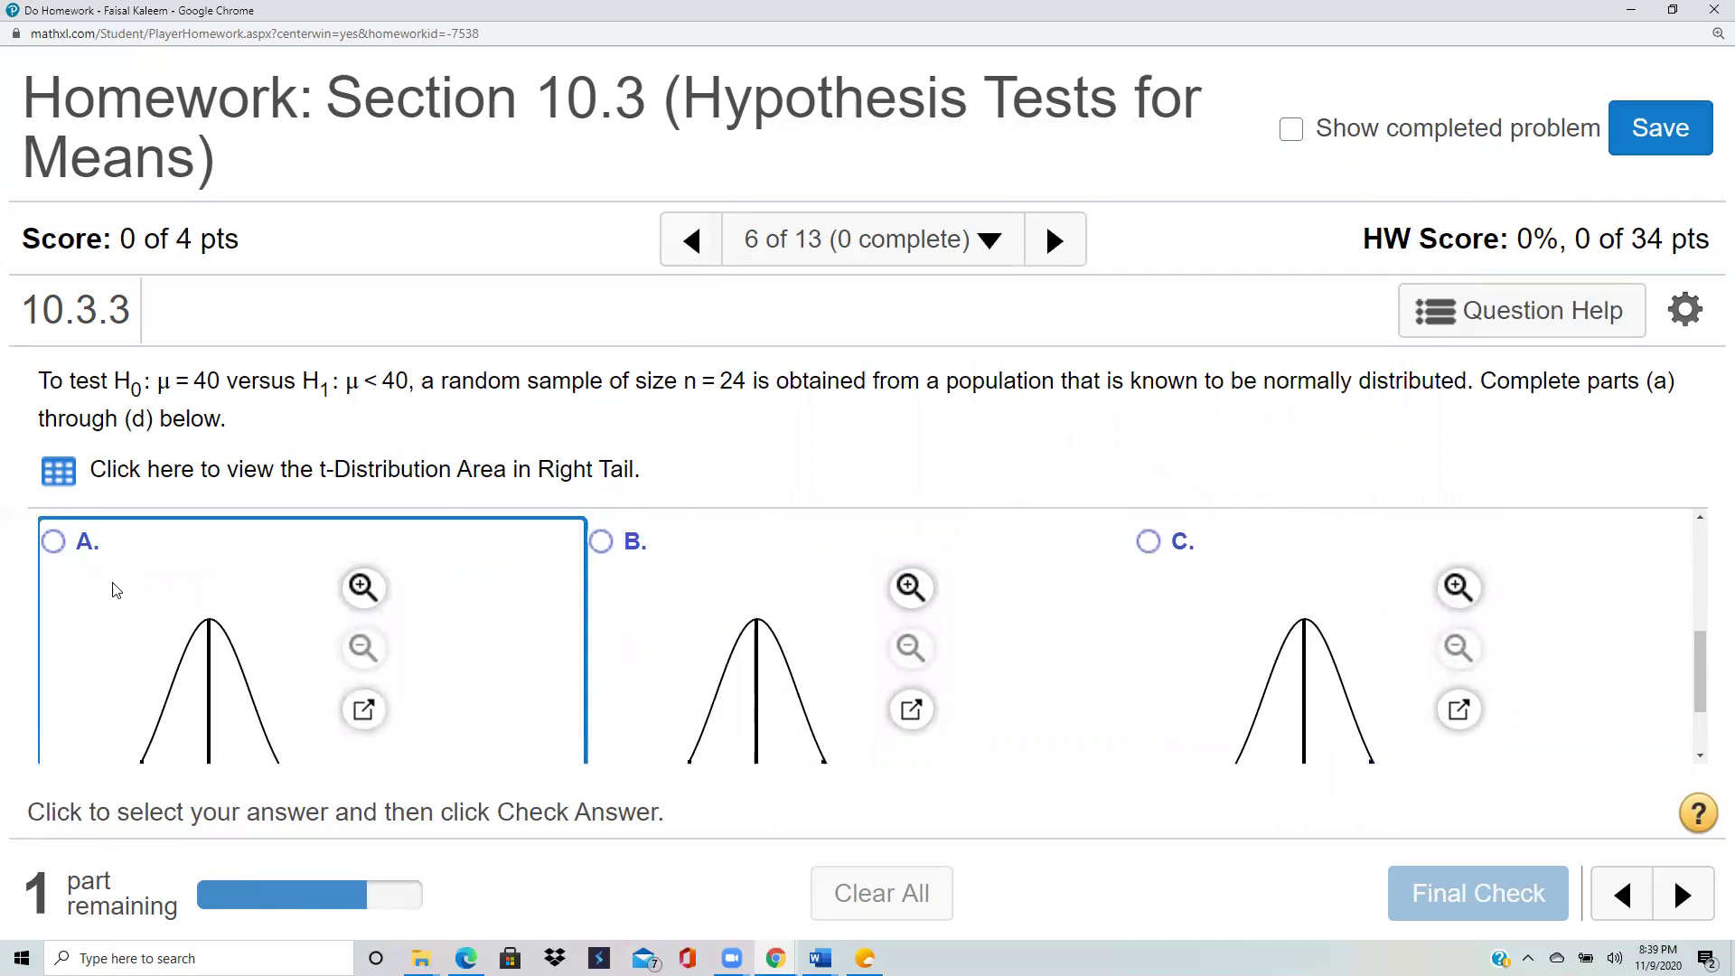
click(60, 545)
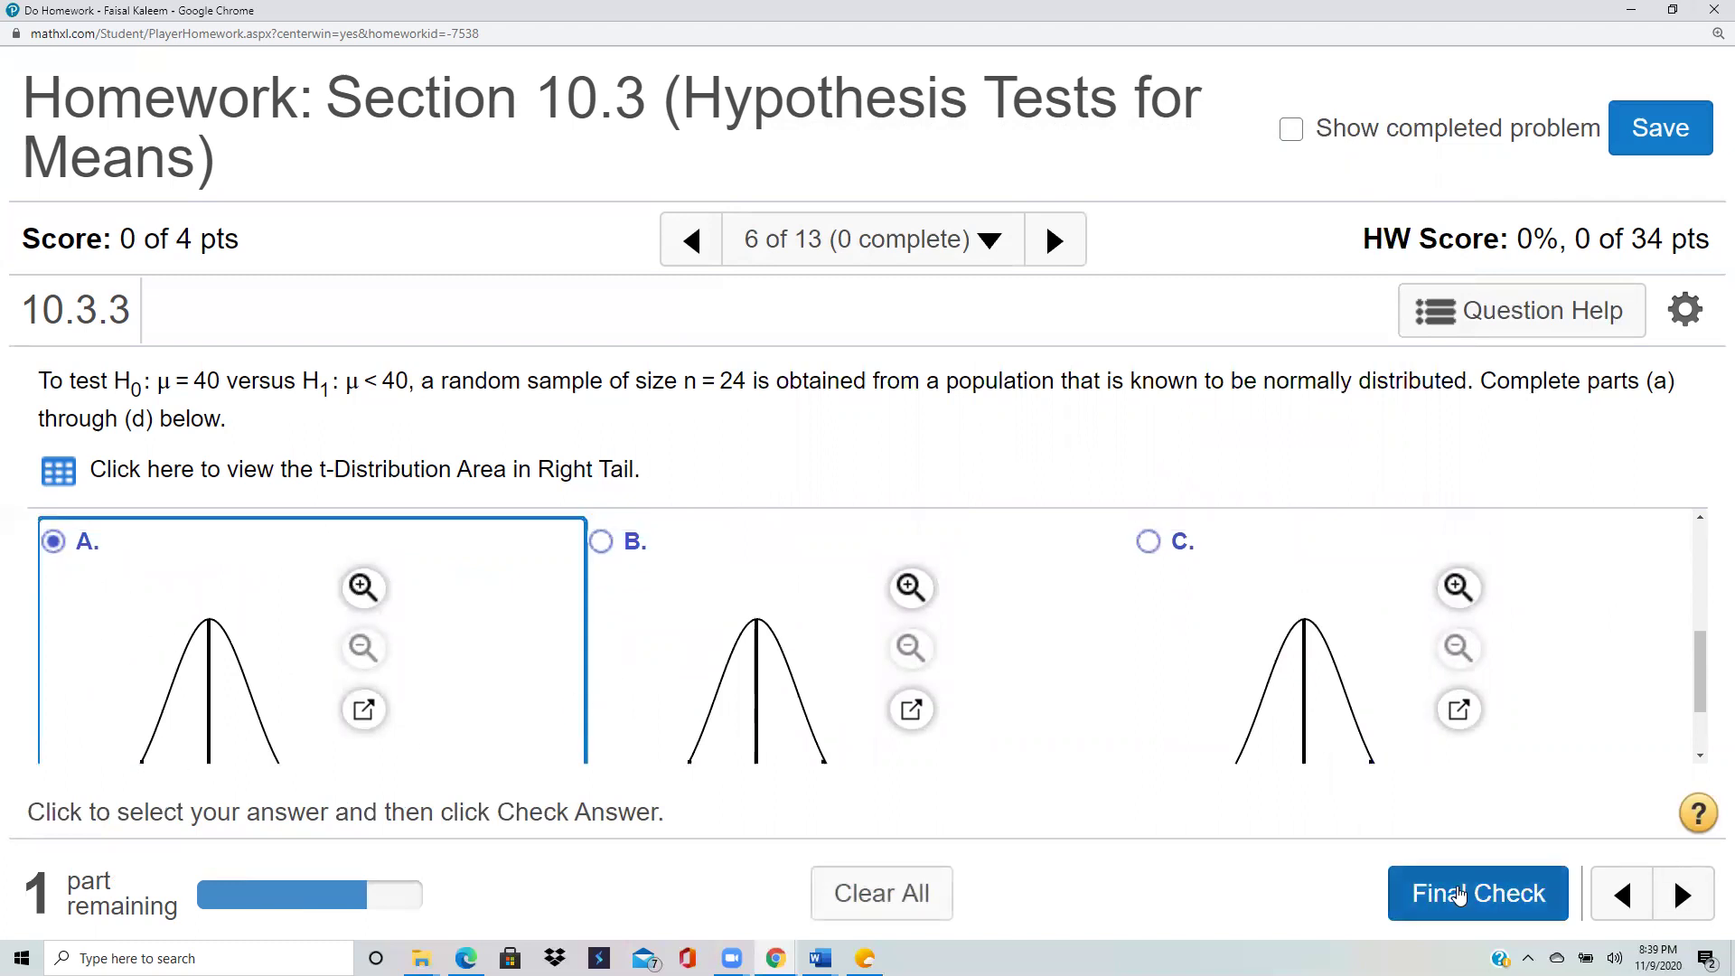
click(1420, 891)
click(859, 659)
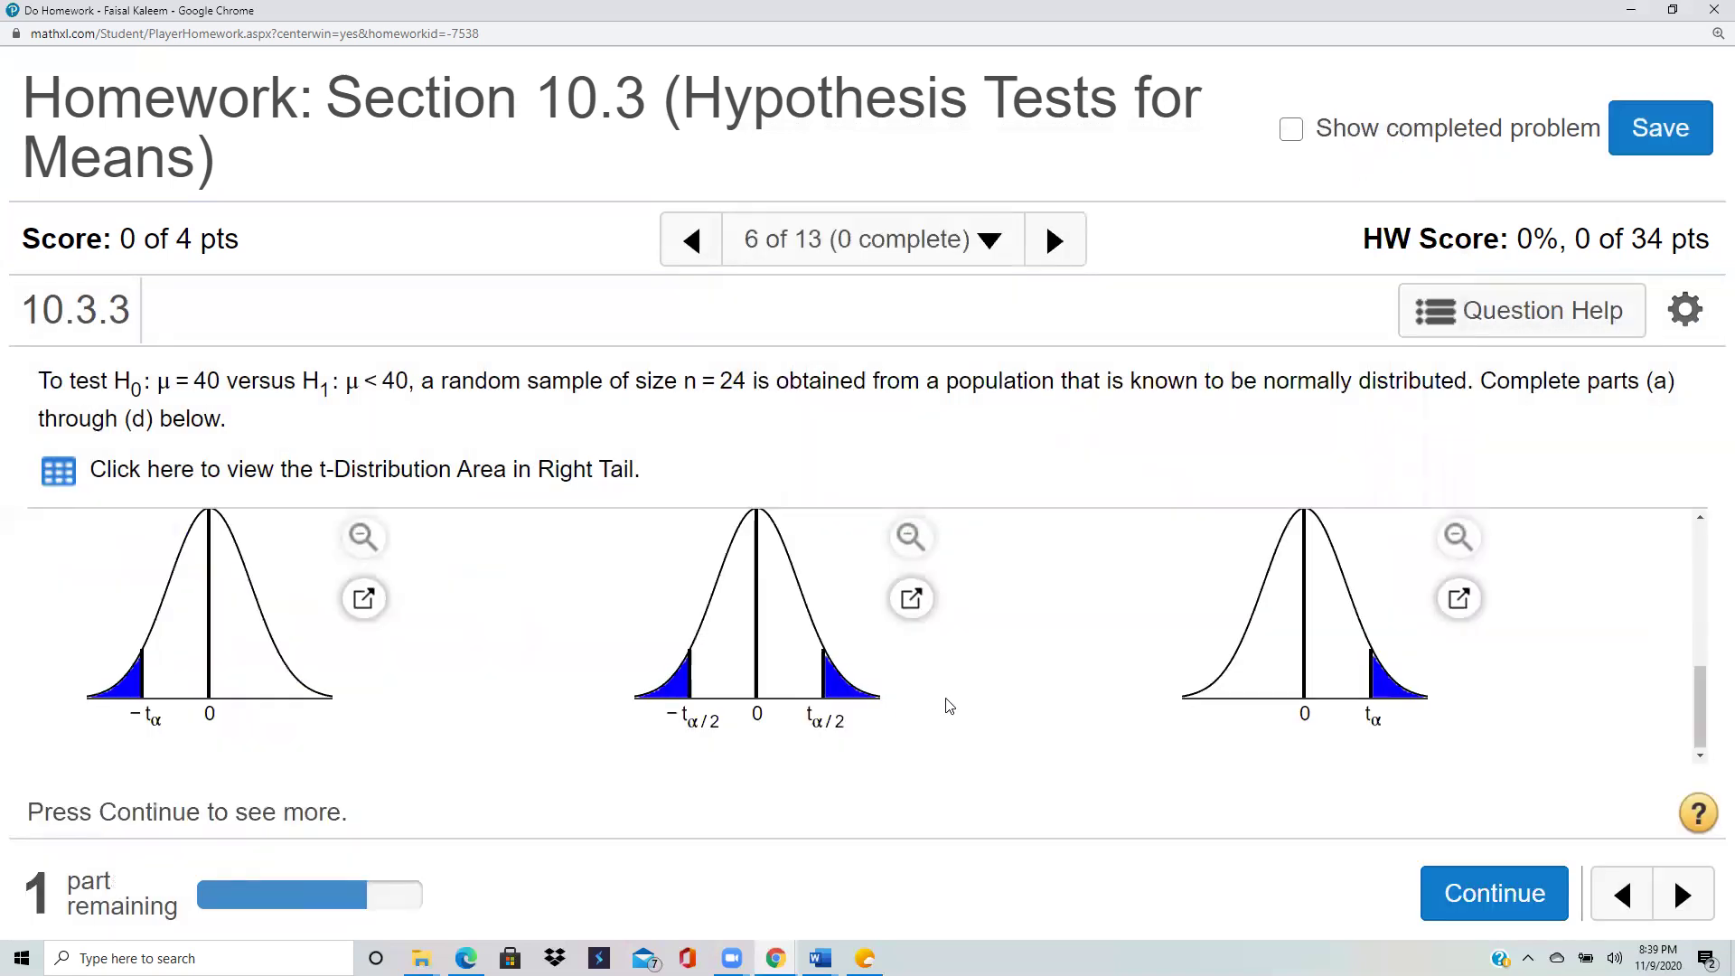
click(1476, 914)
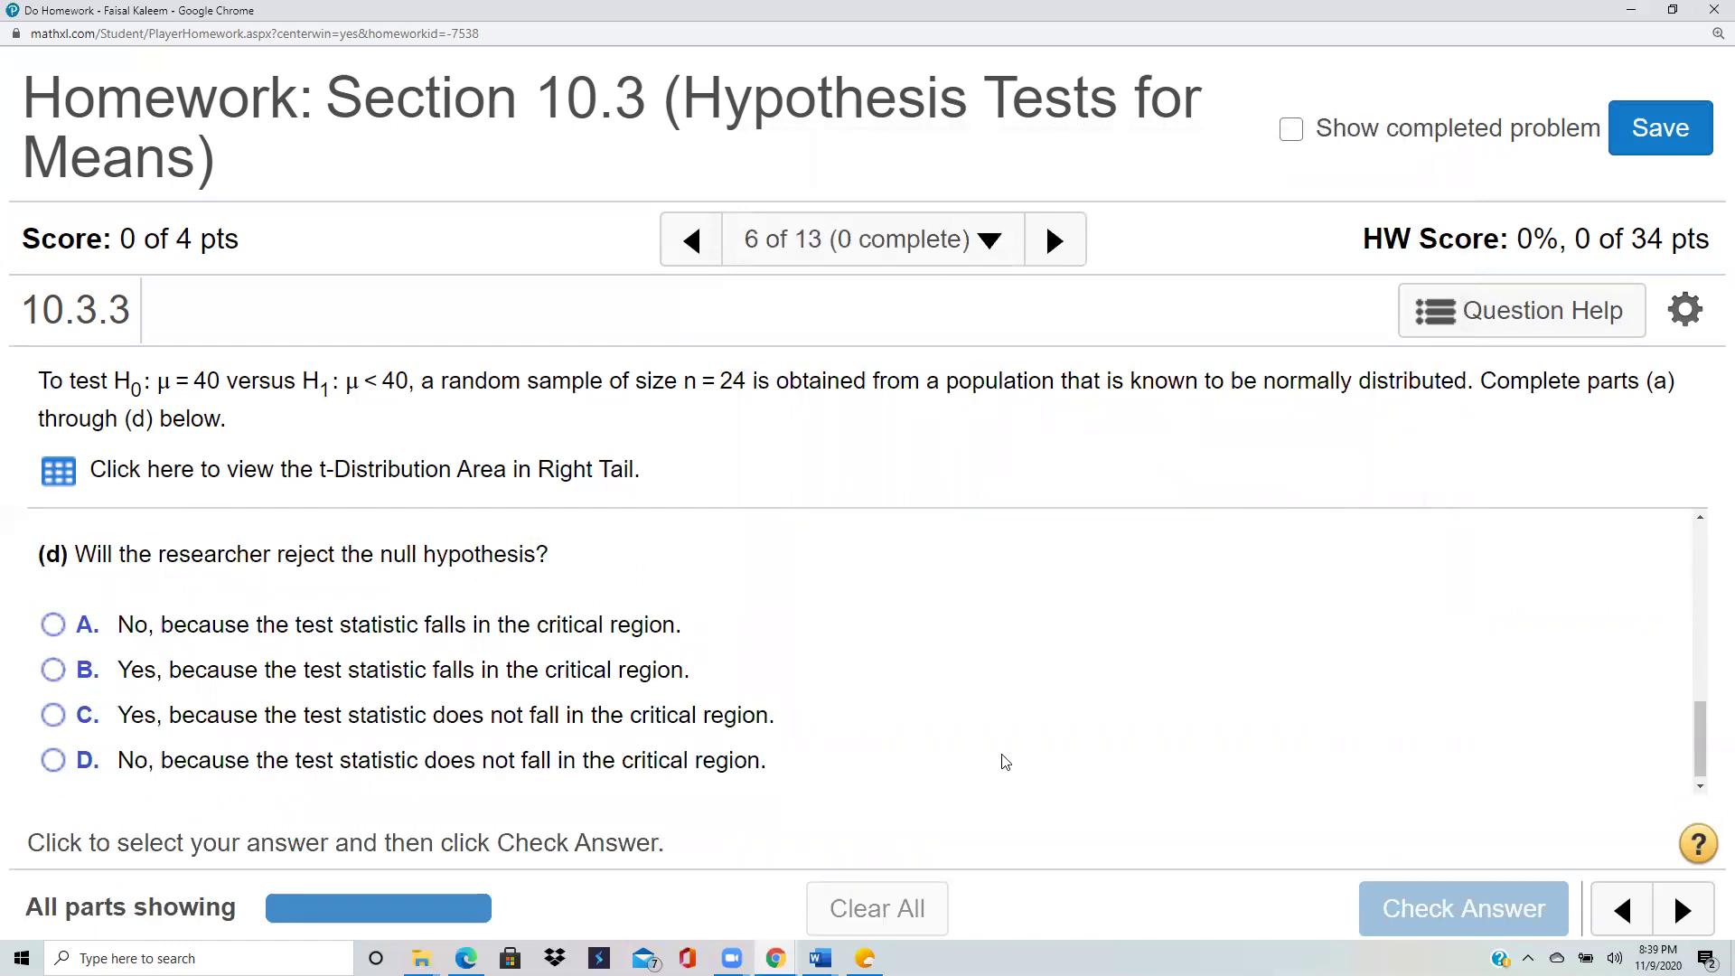
Step: Answer part (d) with choice D, not rejecting because the statistic is outside the critical region, check it, and proceed to the next problem
scroll(986, 702, up, 1)
scroll(987, 702, up, 3)
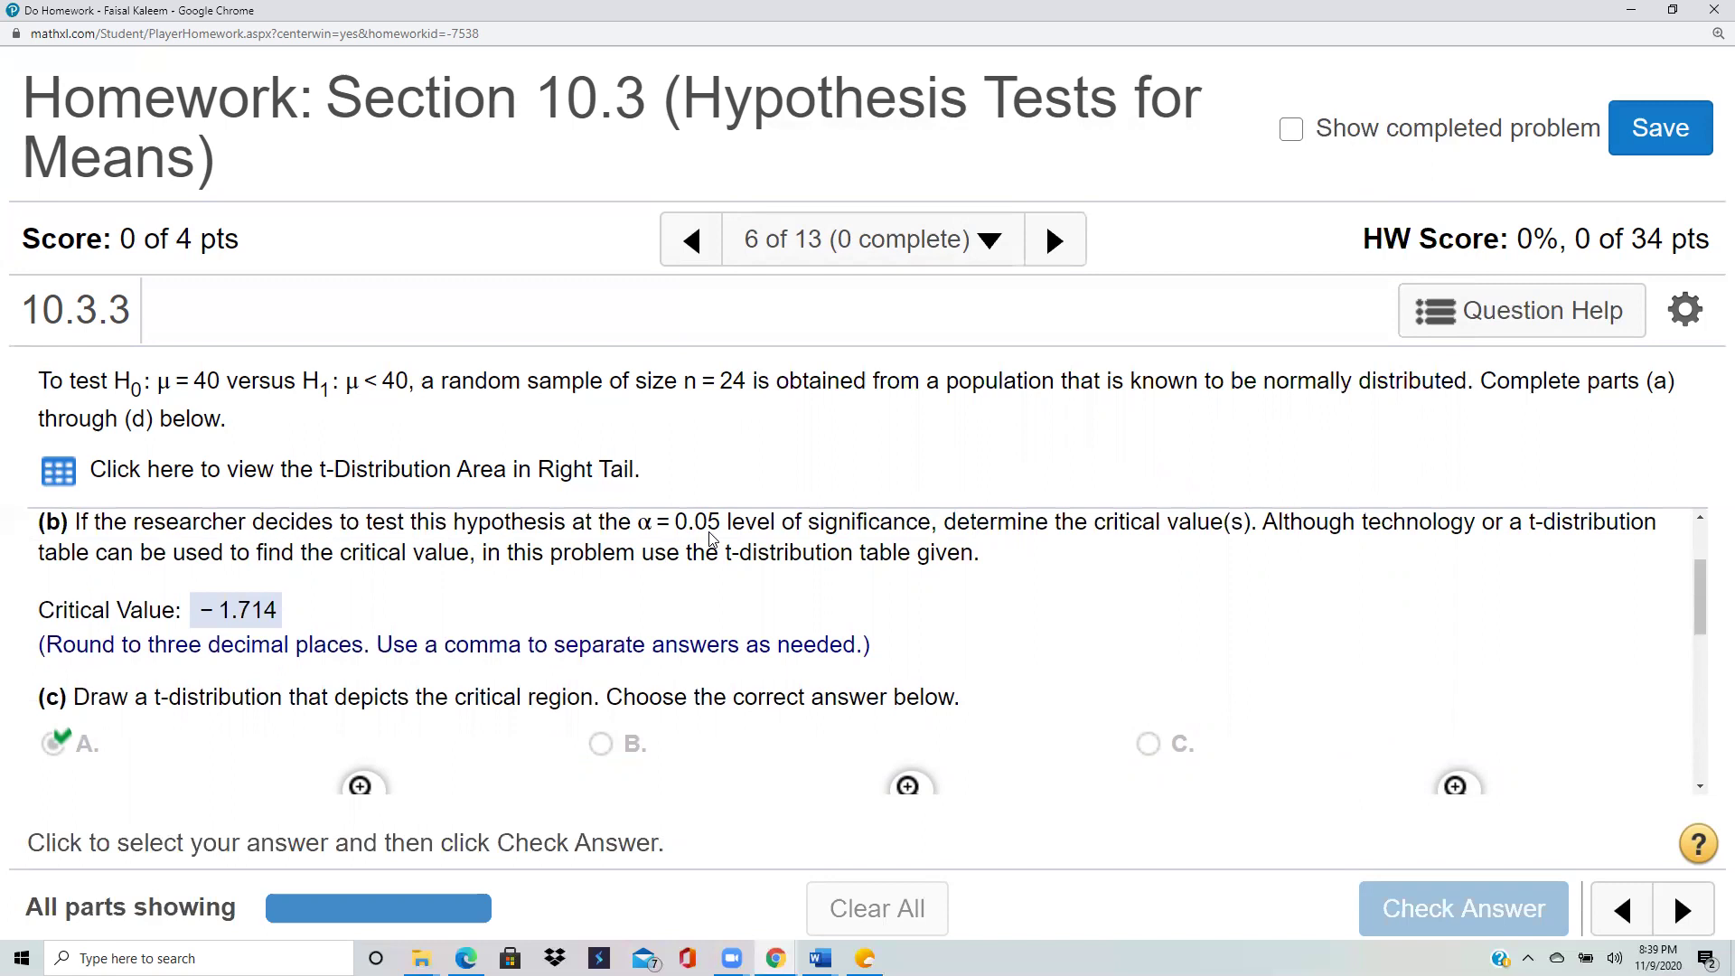
scroll(711, 539, down, 6)
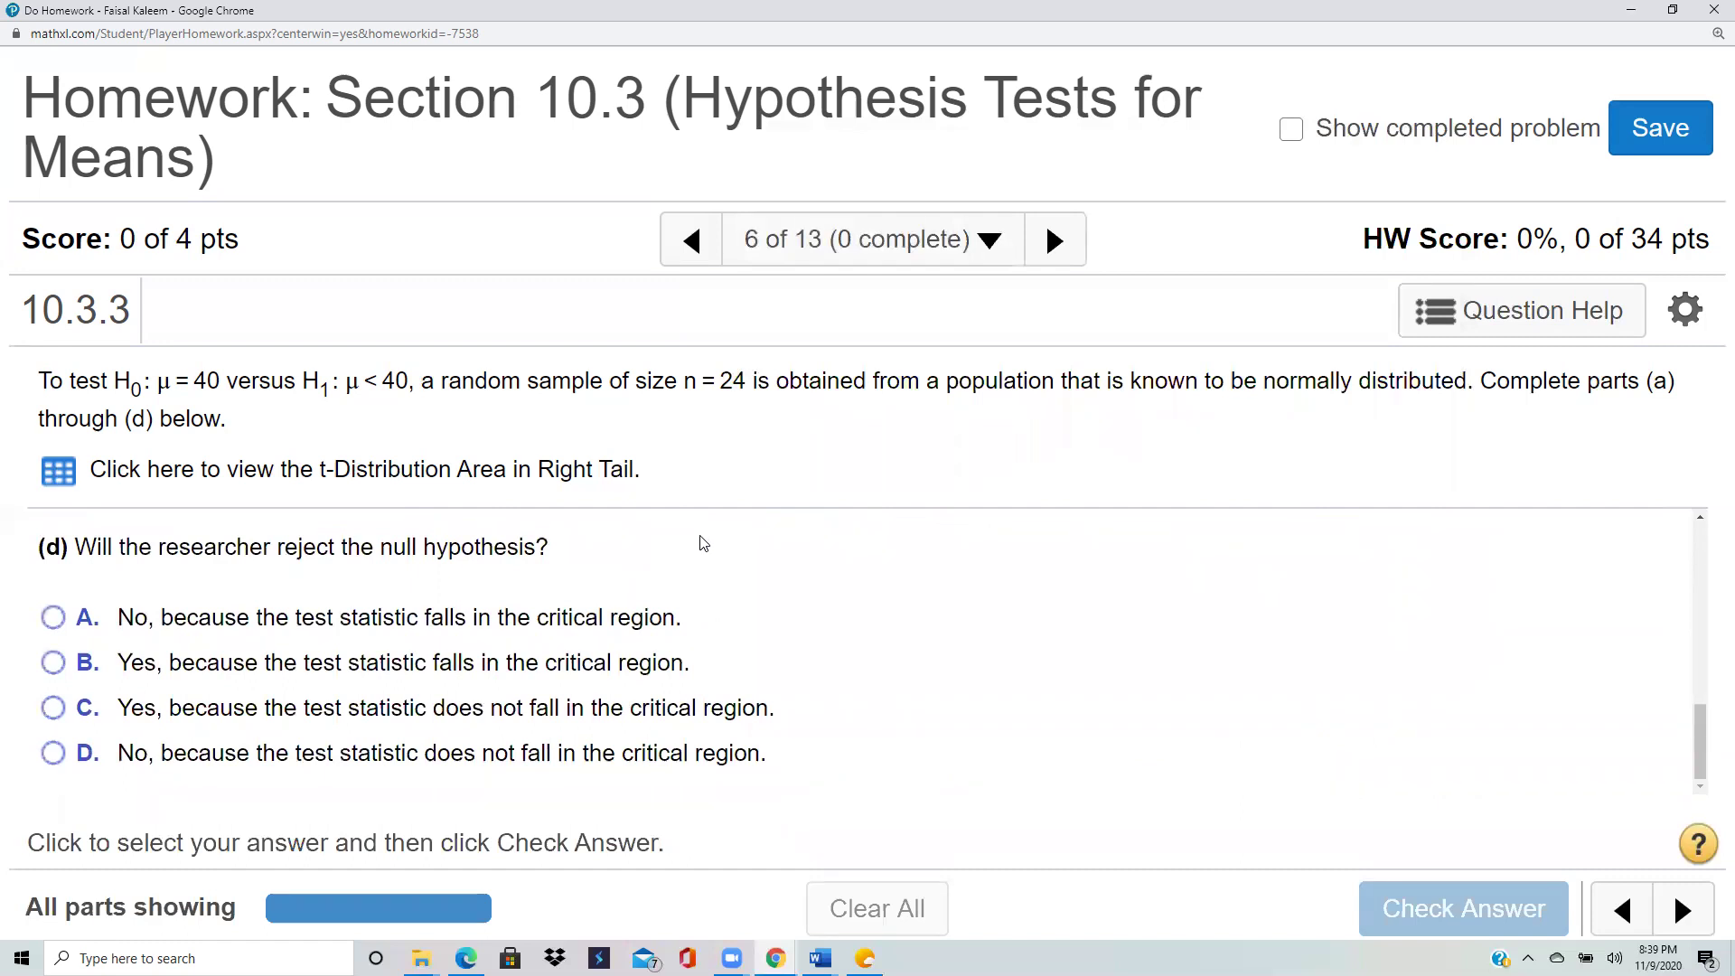
click(55, 756)
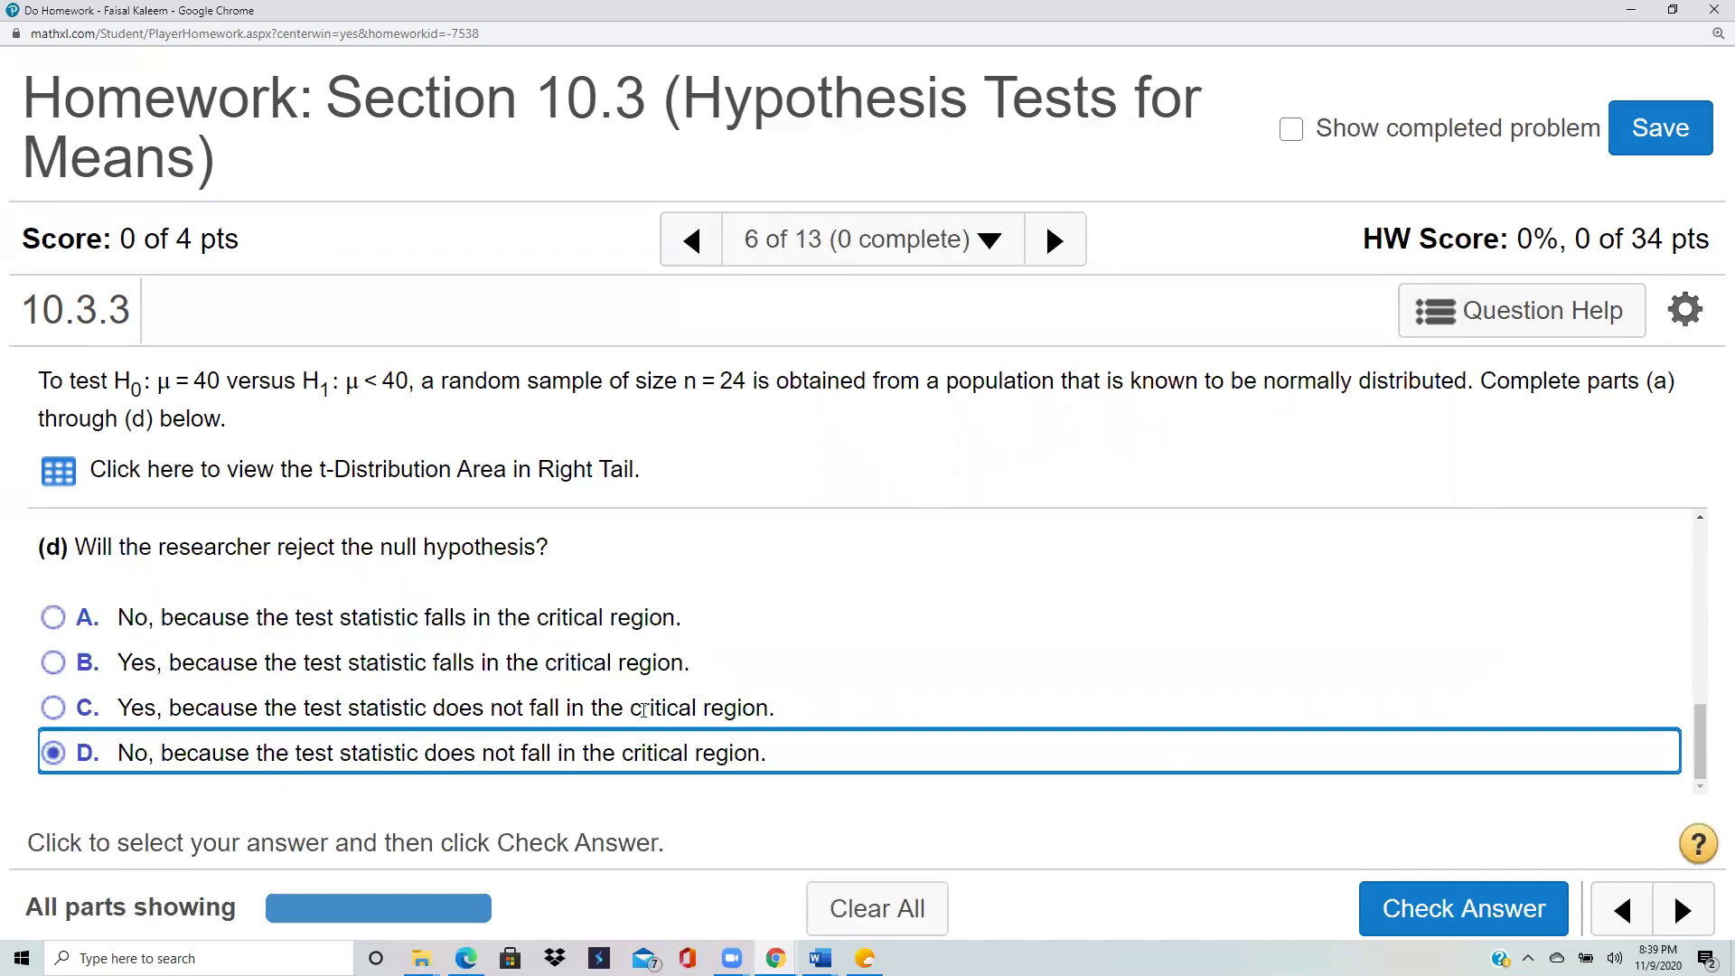
click(1514, 908)
click(867, 666)
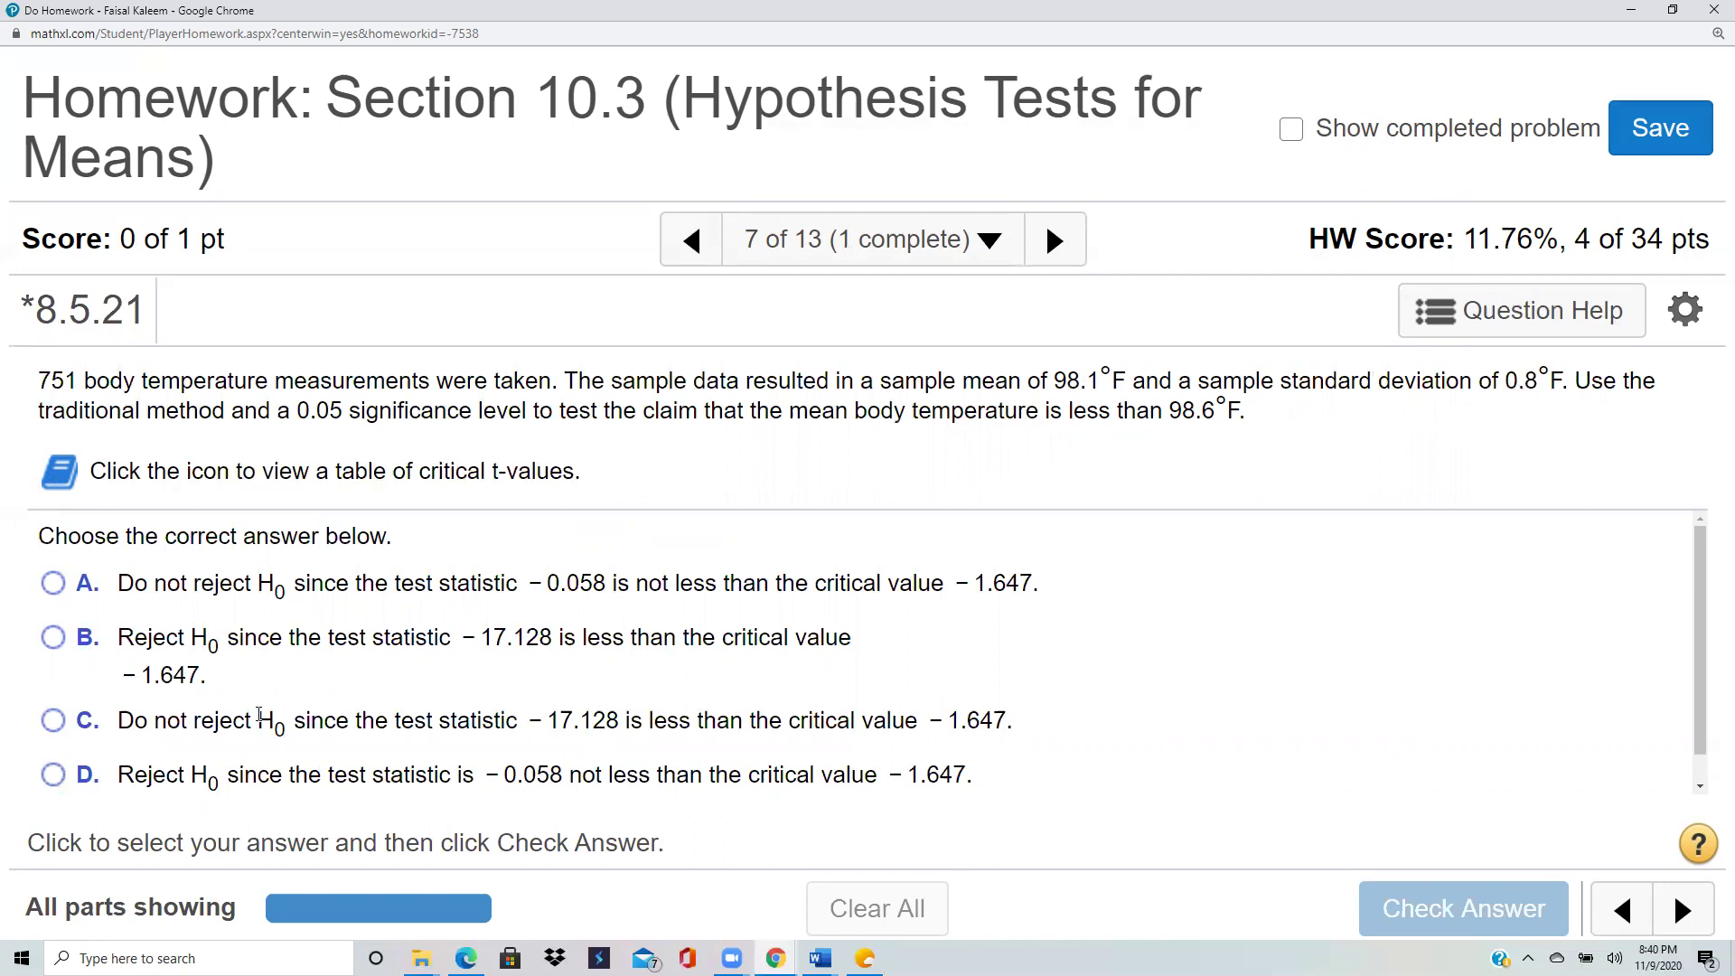
Step: Switch to StatCrunch, close the T Calculator, and open a one-sample T test based on summary data
mouse_move(775, 958)
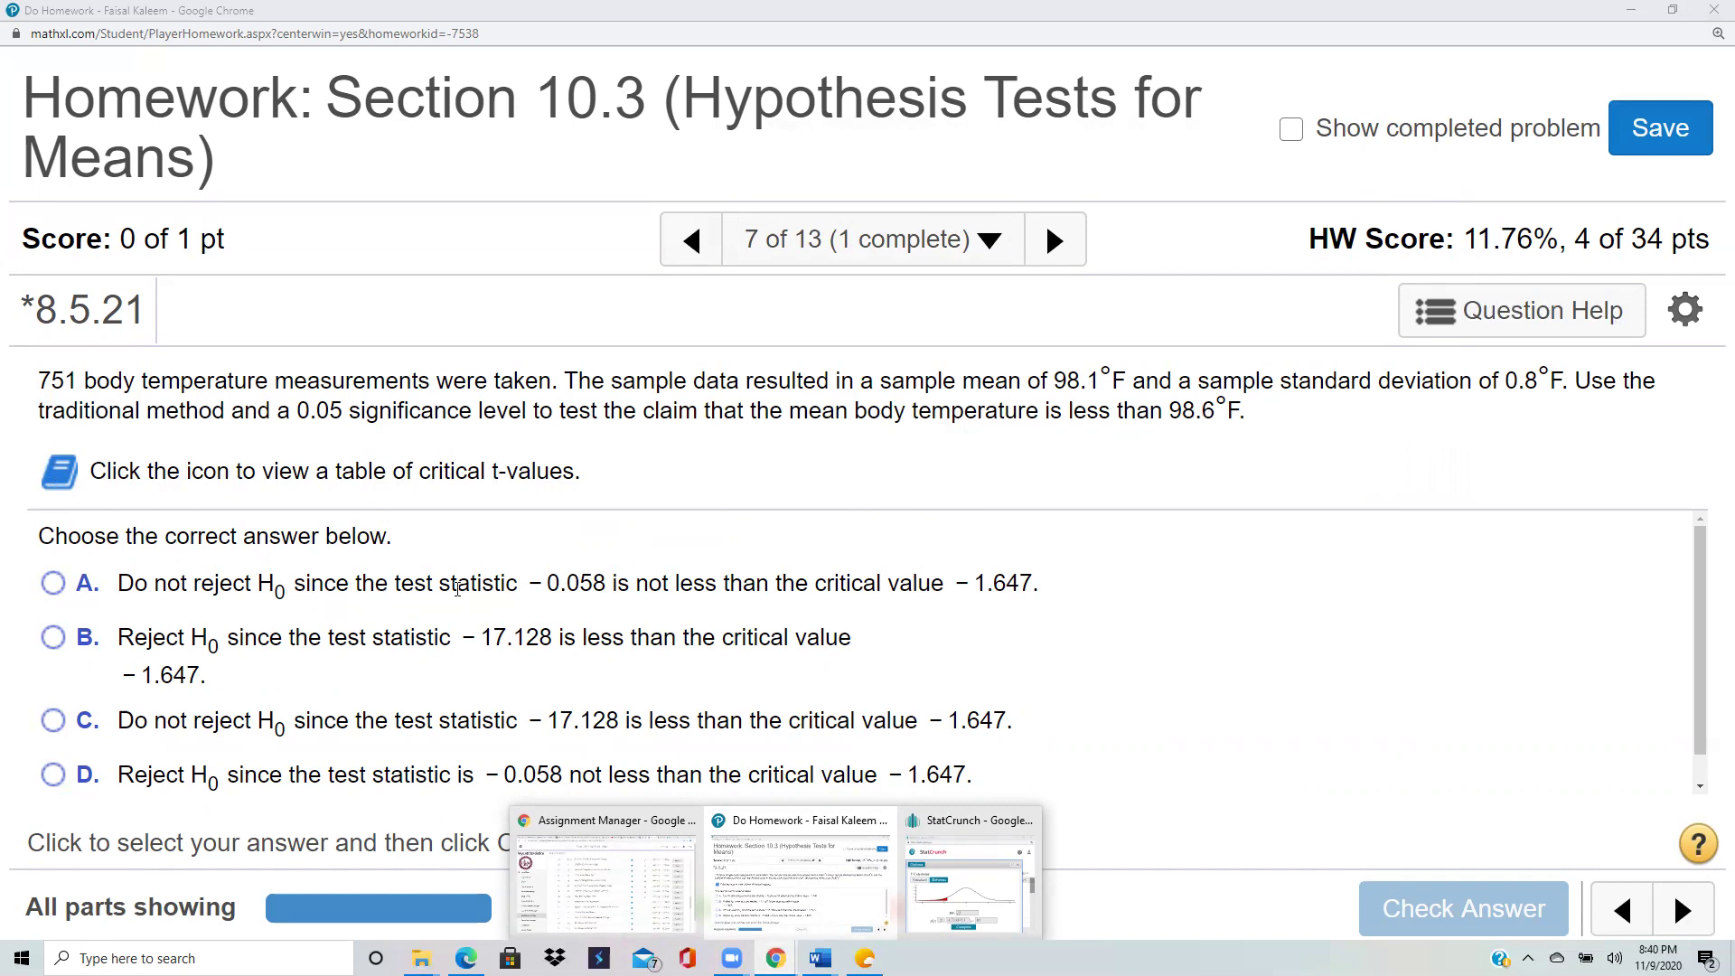
click(852, 854)
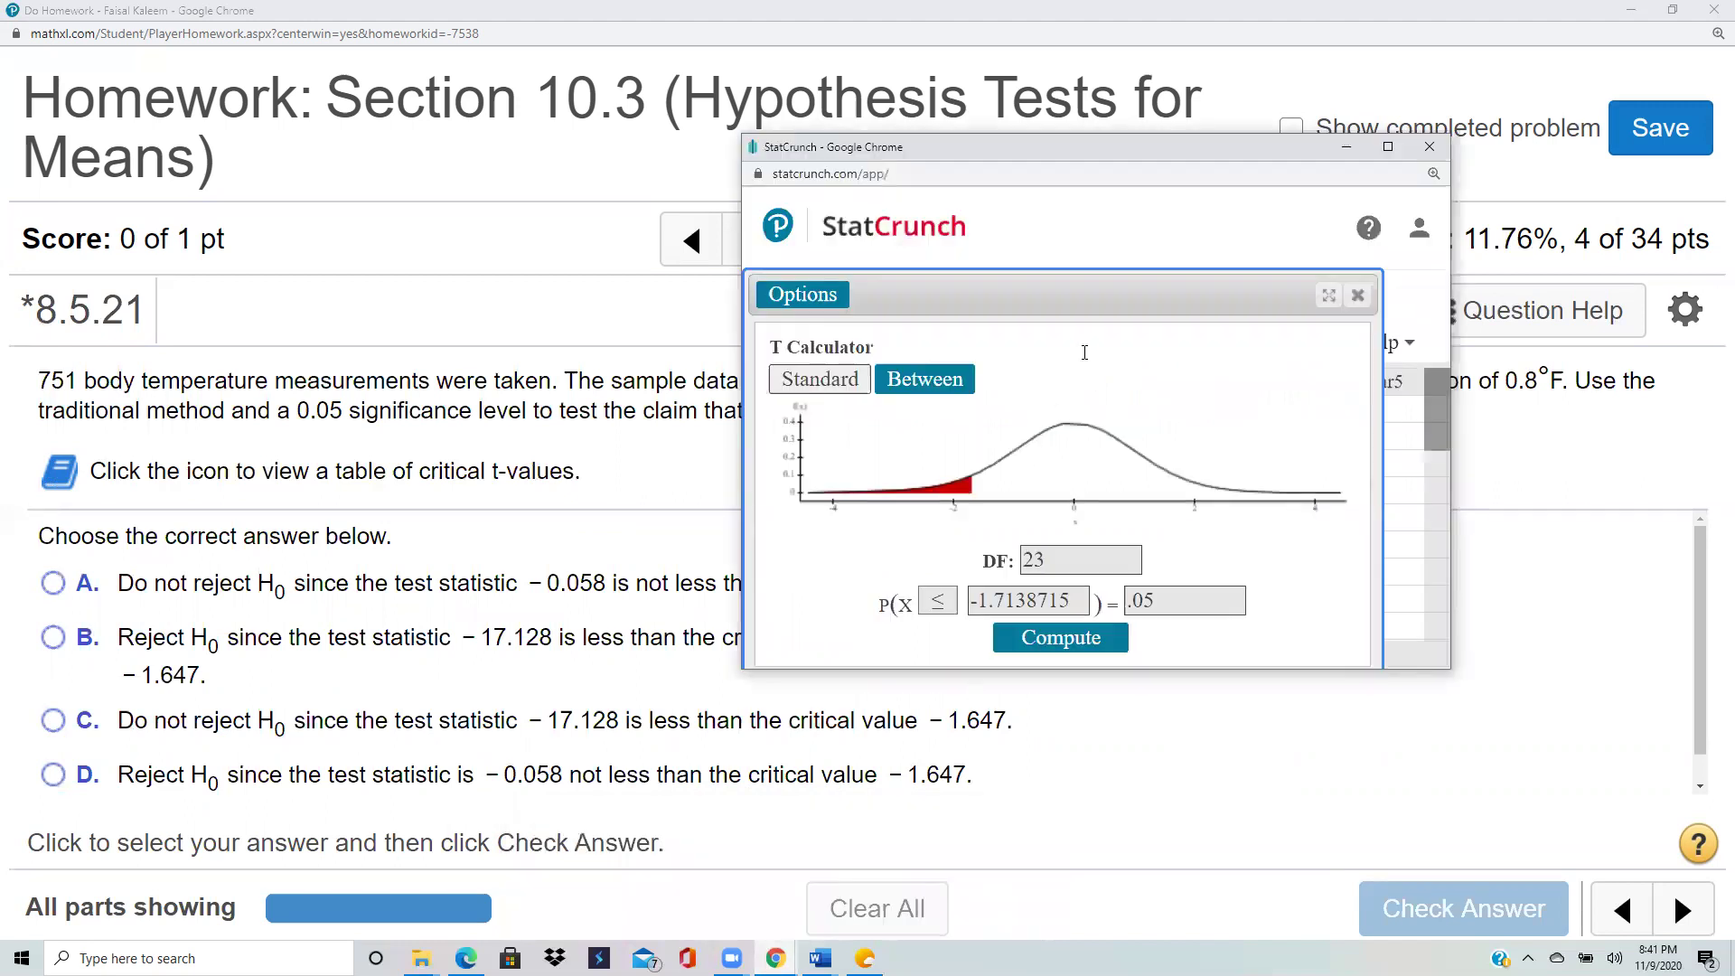
click(1357, 296)
click(1288, 342)
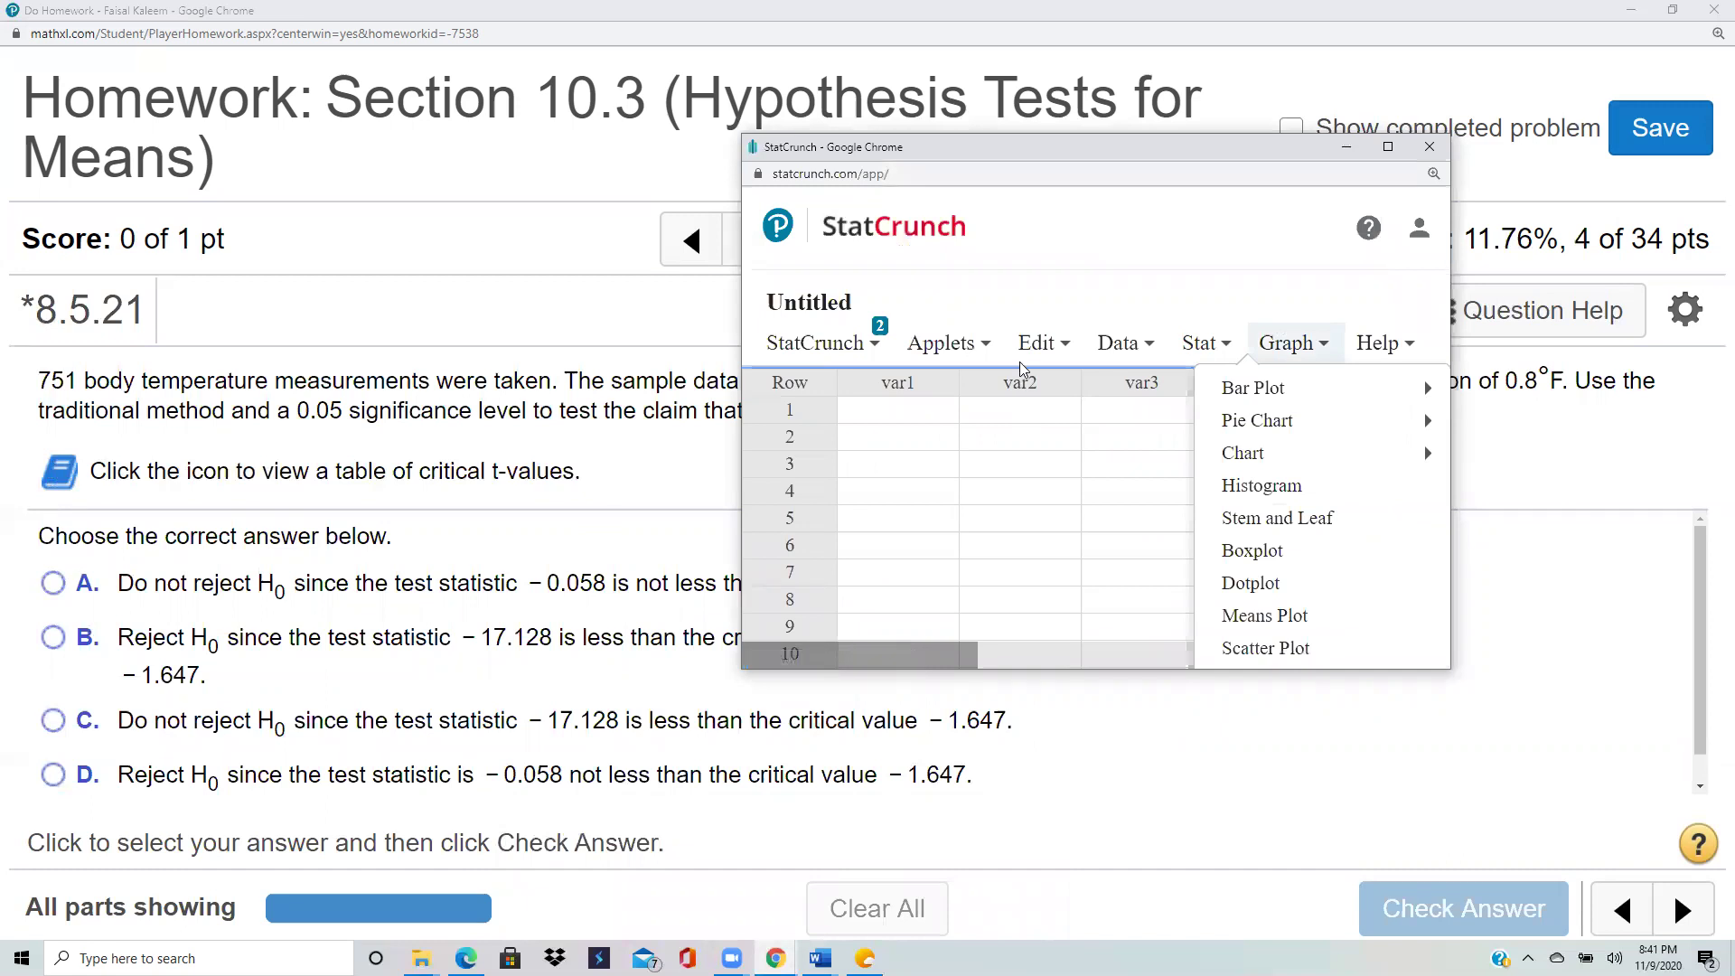
mouse_move(1072, 344)
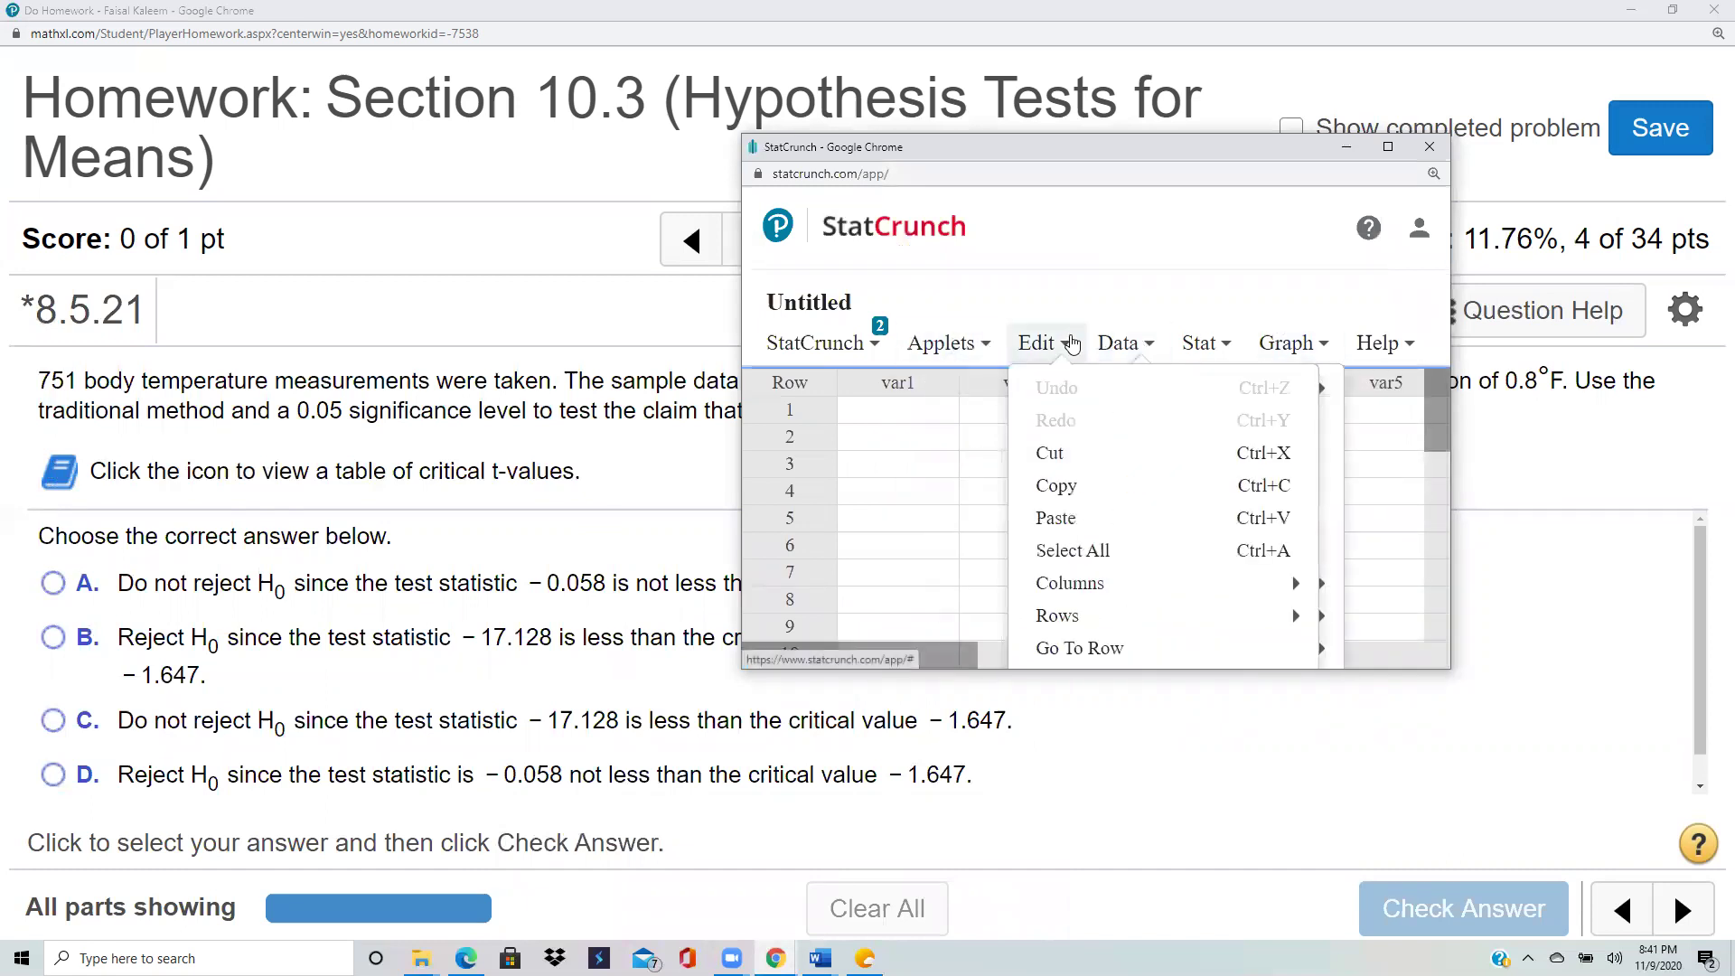
mouse_move(1203, 344)
mouse_move(1238, 527)
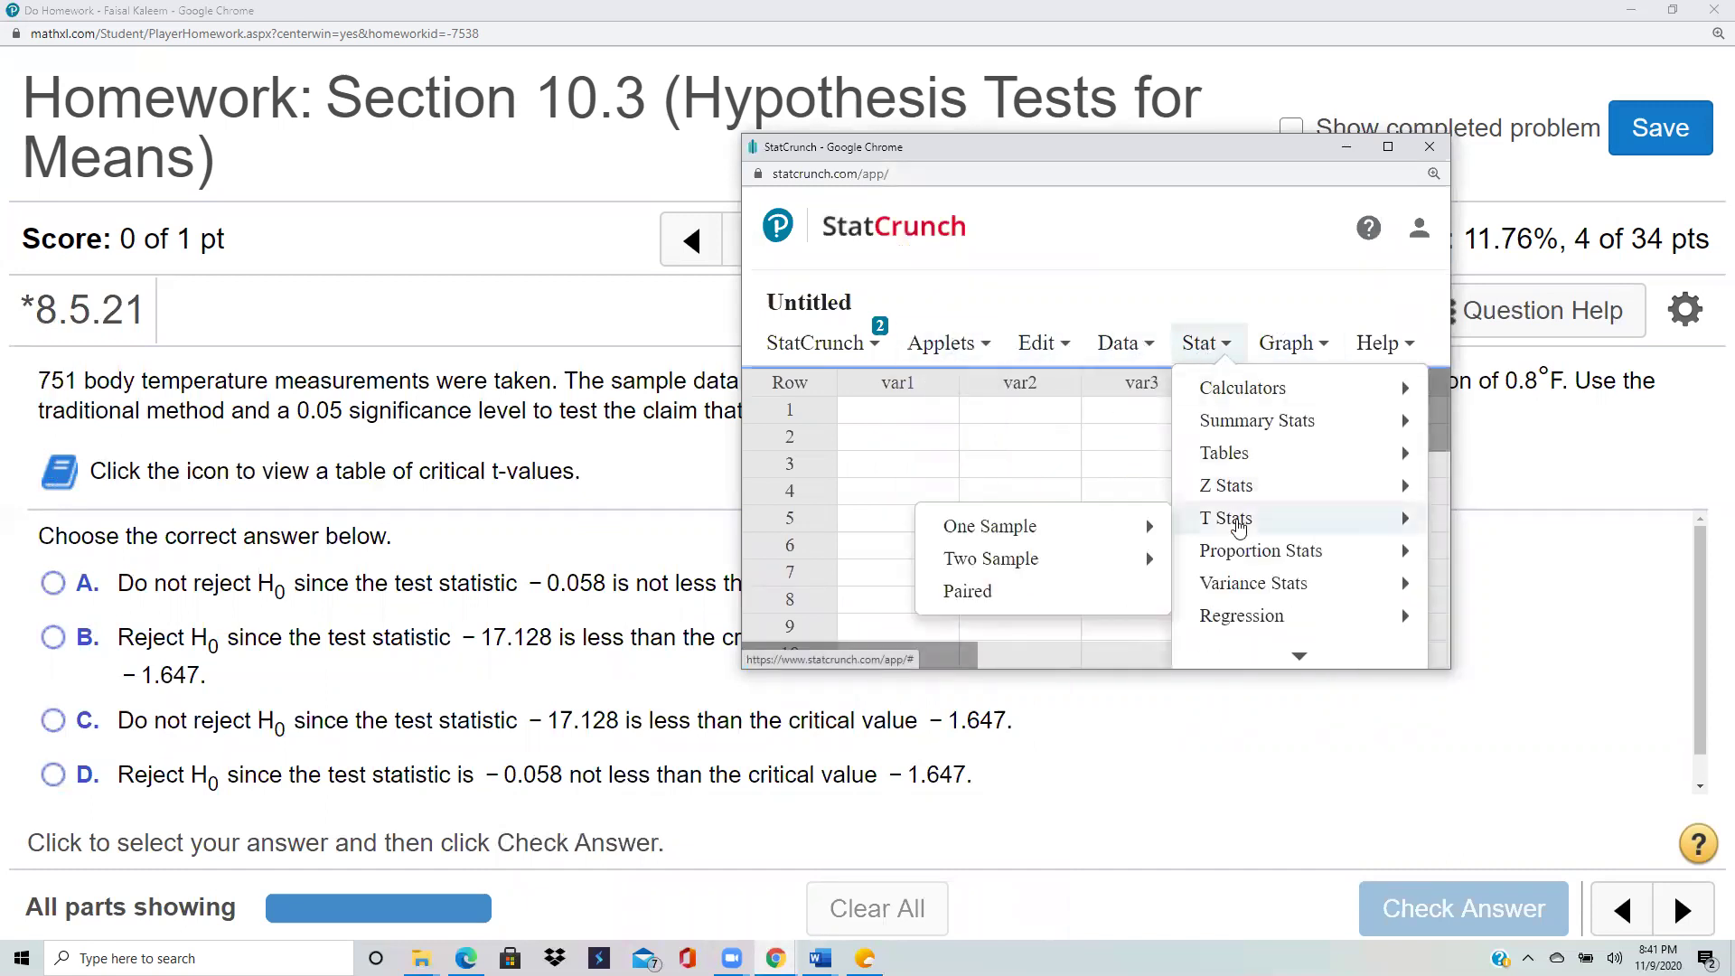
mouse_move(989, 526)
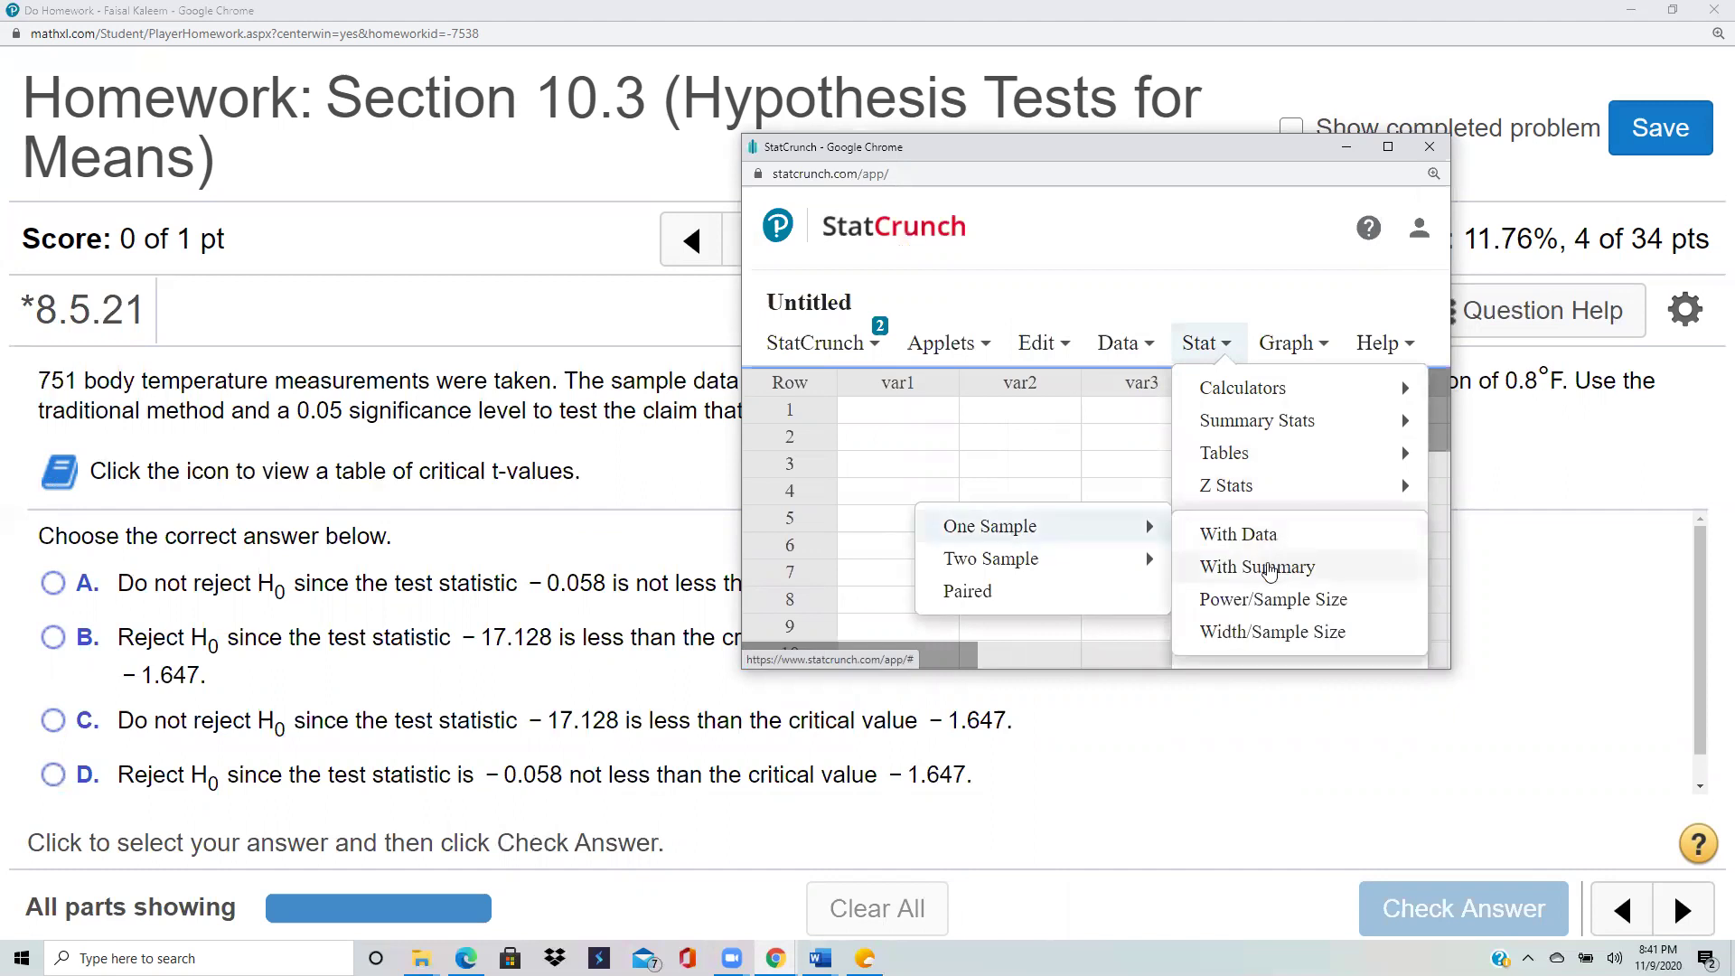
click(1270, 568)
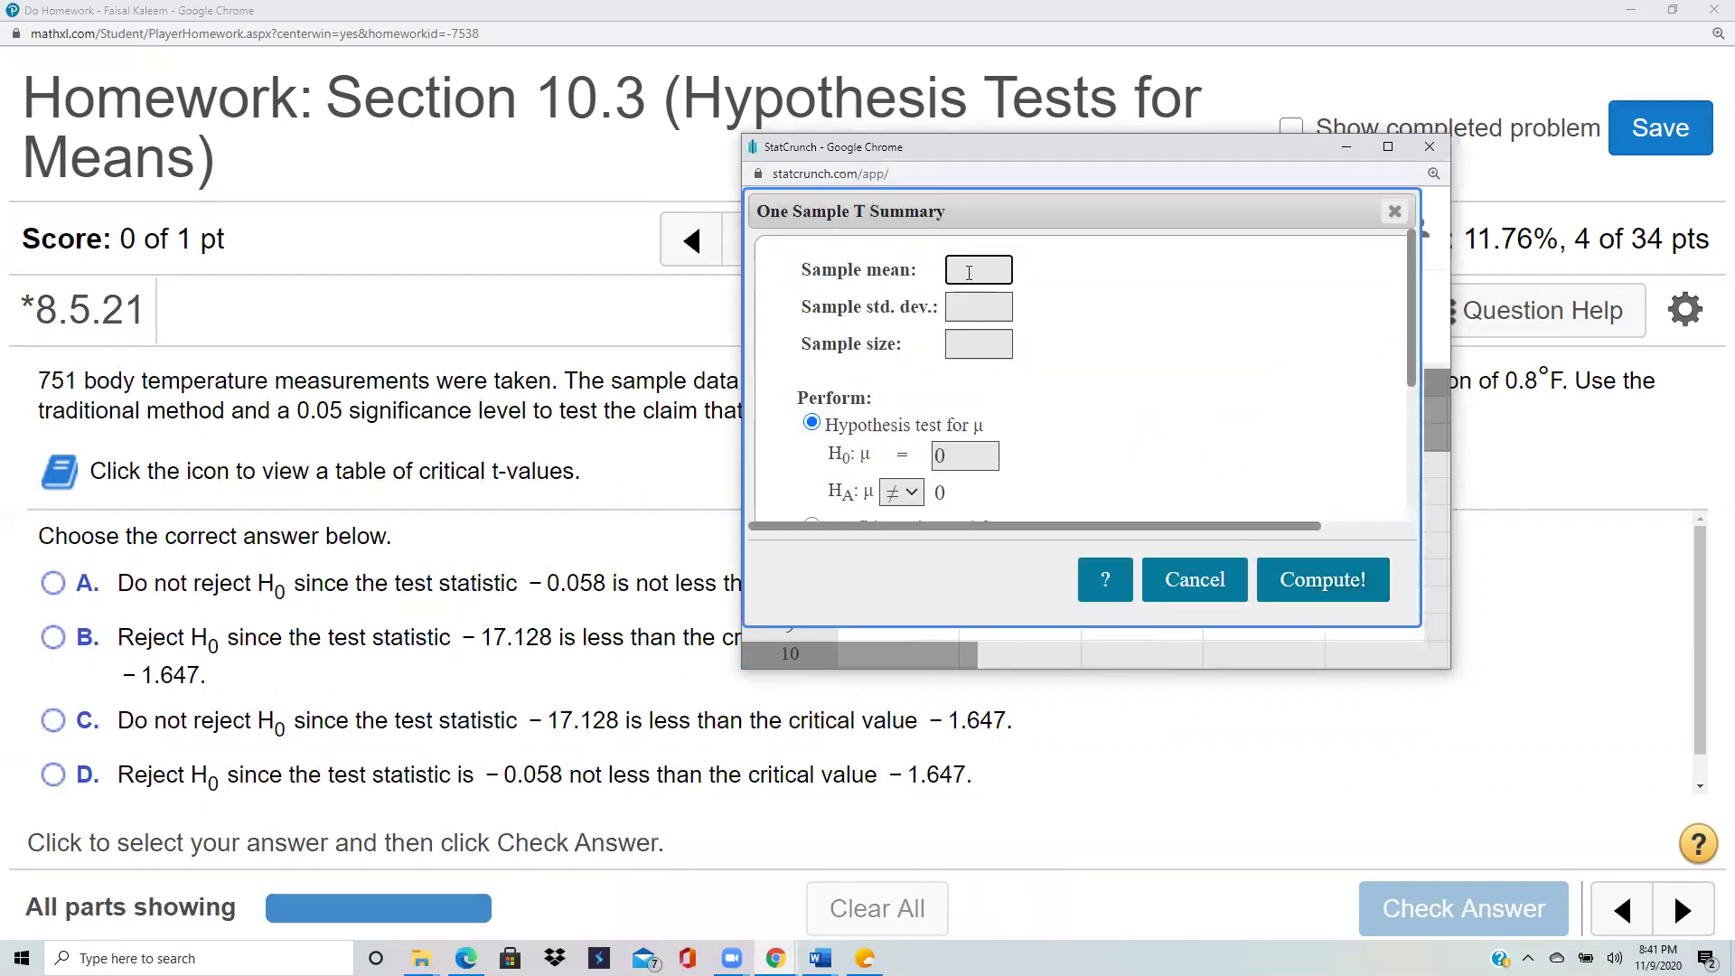
Step: Move the StatCrunch window off the given data and enter sample mean 98,1, standard deviation .8 and sample size 751
drag(1135, 147, 628, 244)
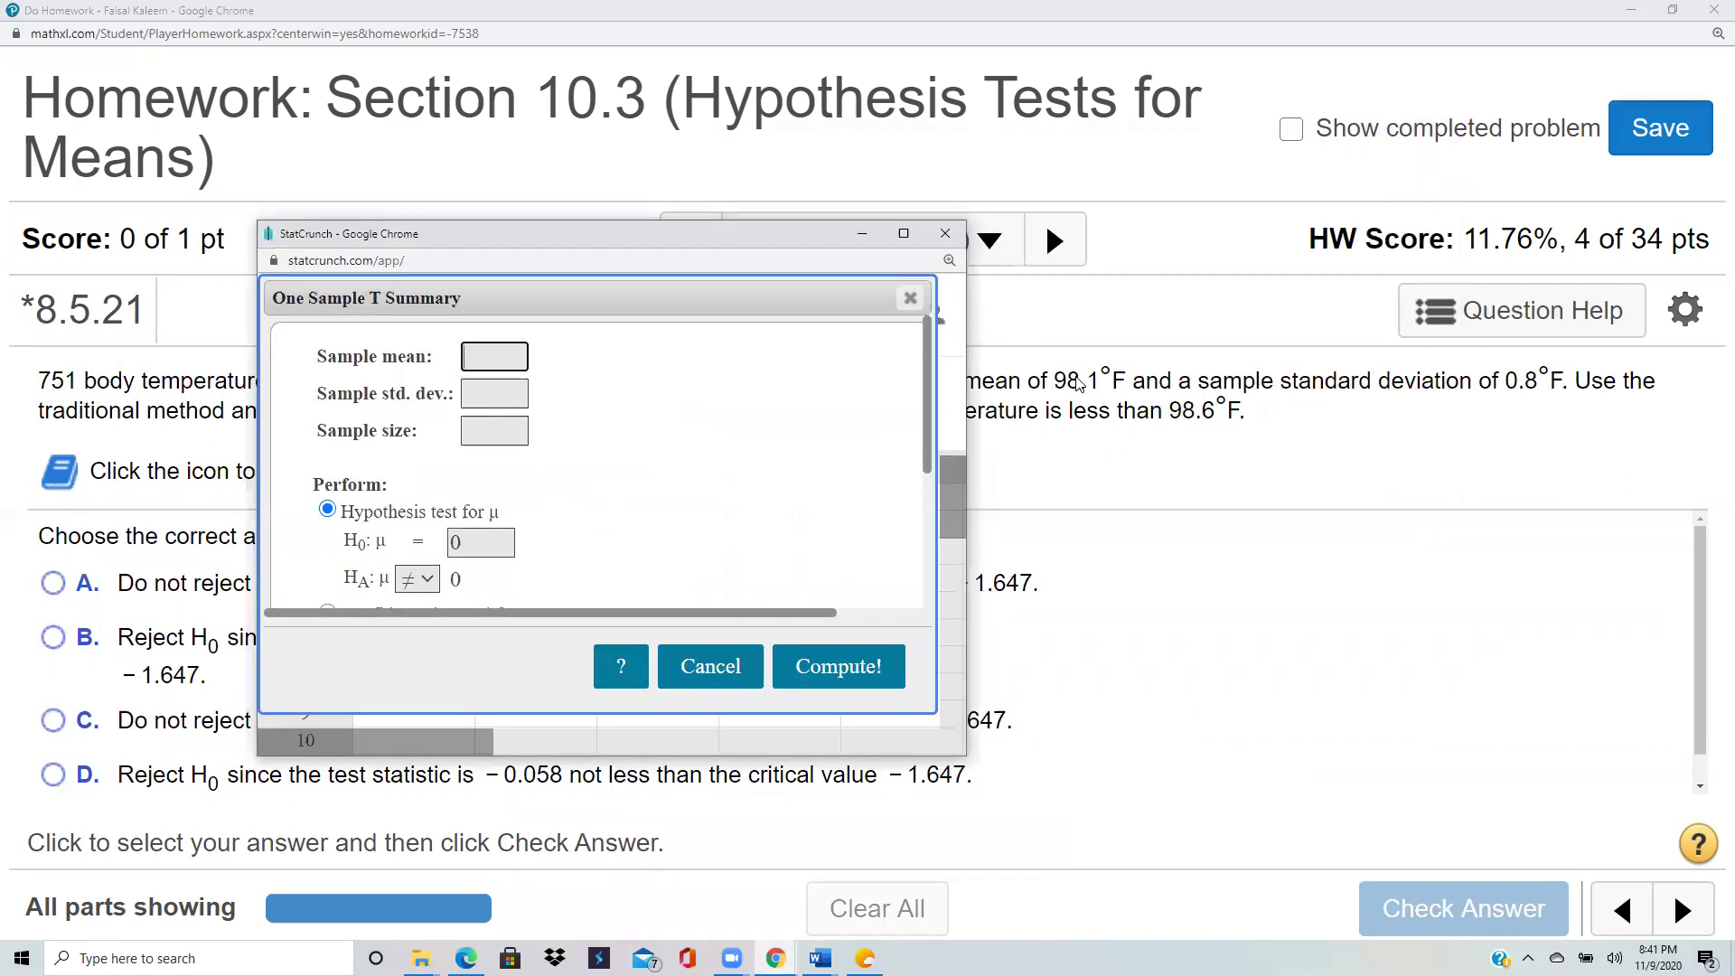
text(98.1)
click(488, 397)
text(.8)
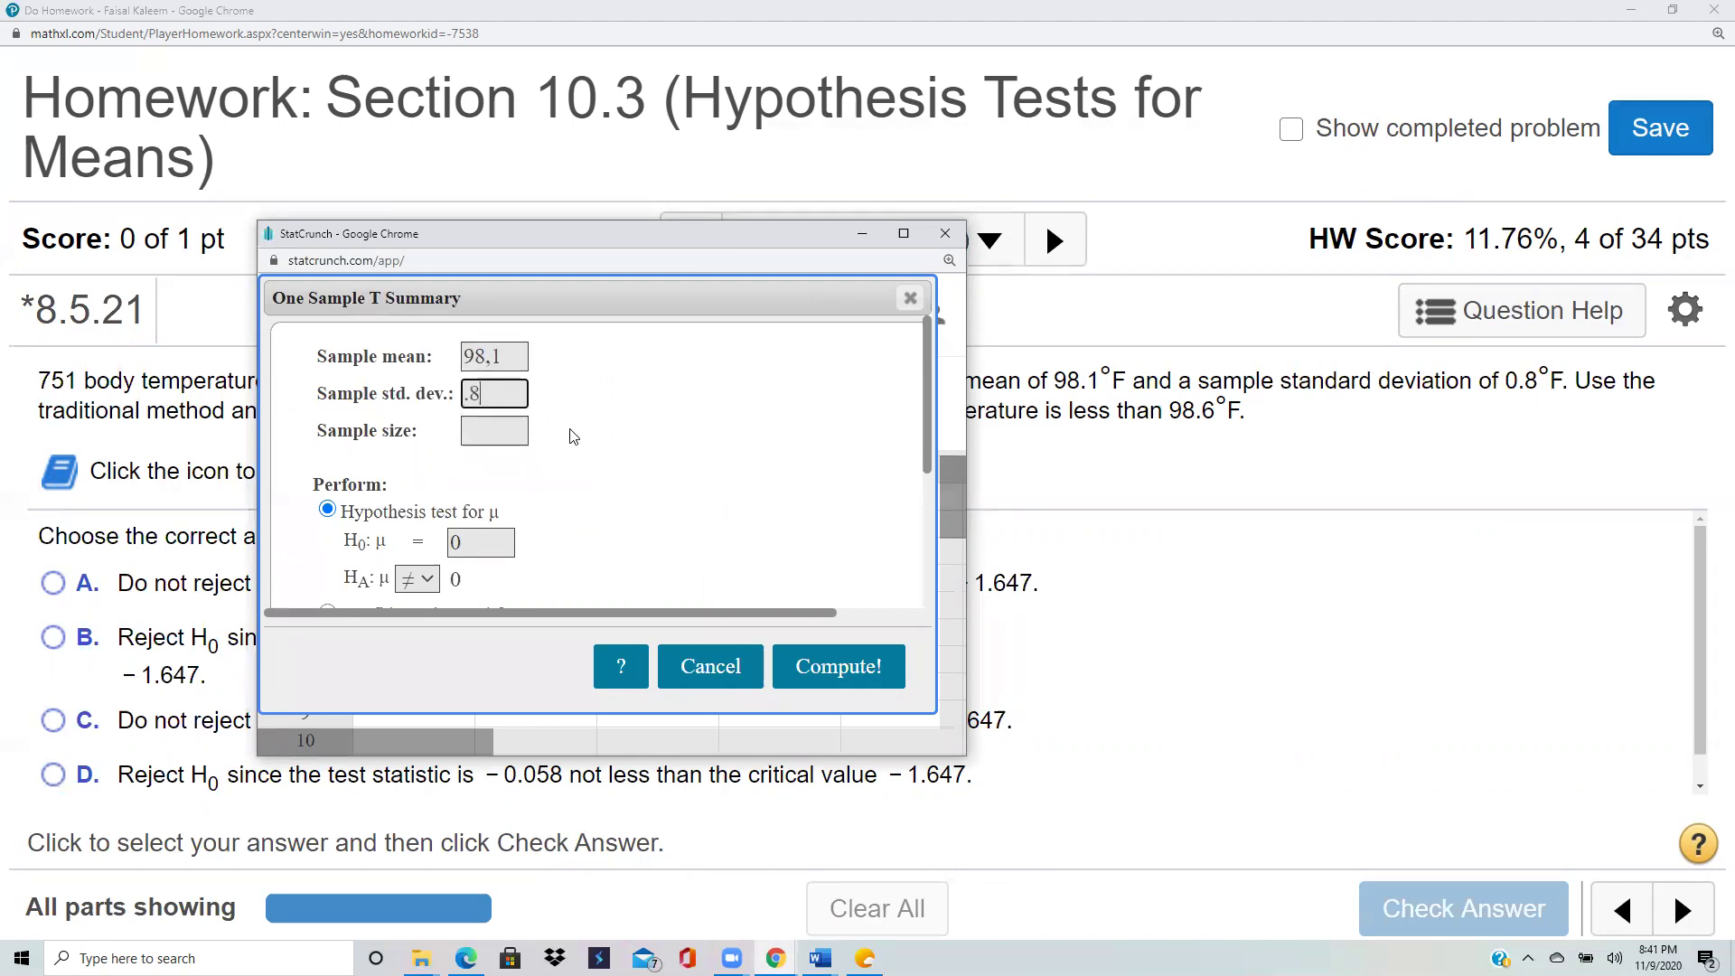
click(492, 435)
text(751)
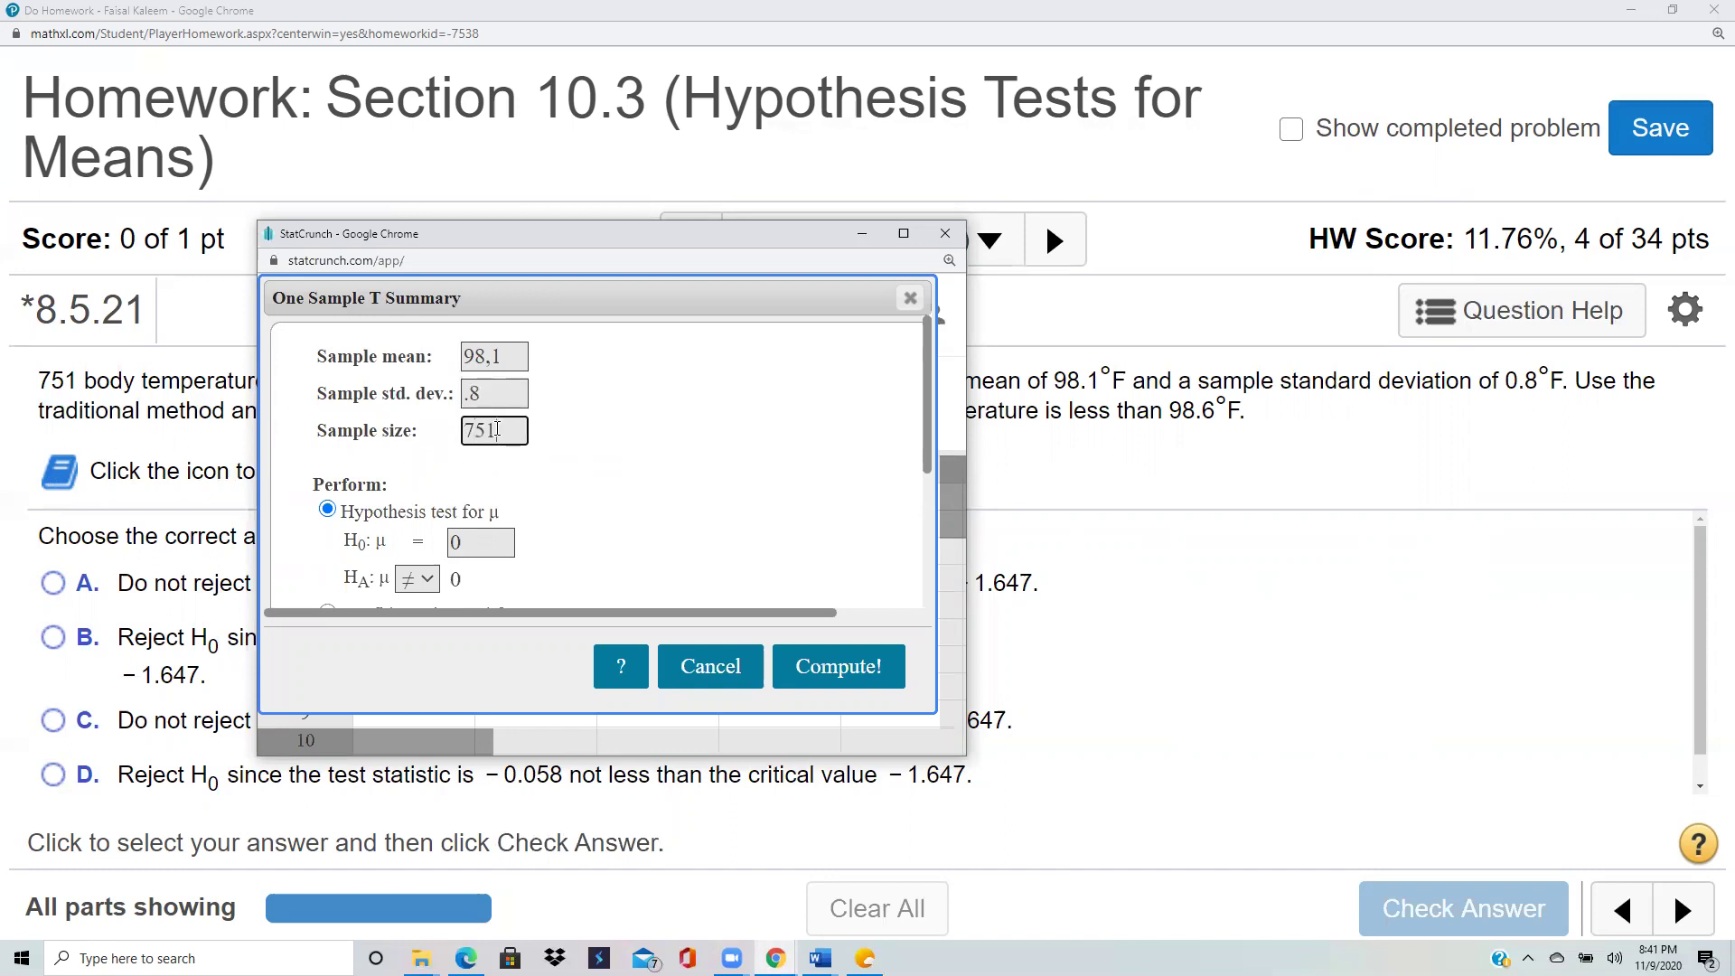
Step: Set the null hypothesis mean to 98.6 with a less-than alternative, and try to compute the test
click(456, 540)
click(476, 540)
text(98.6)
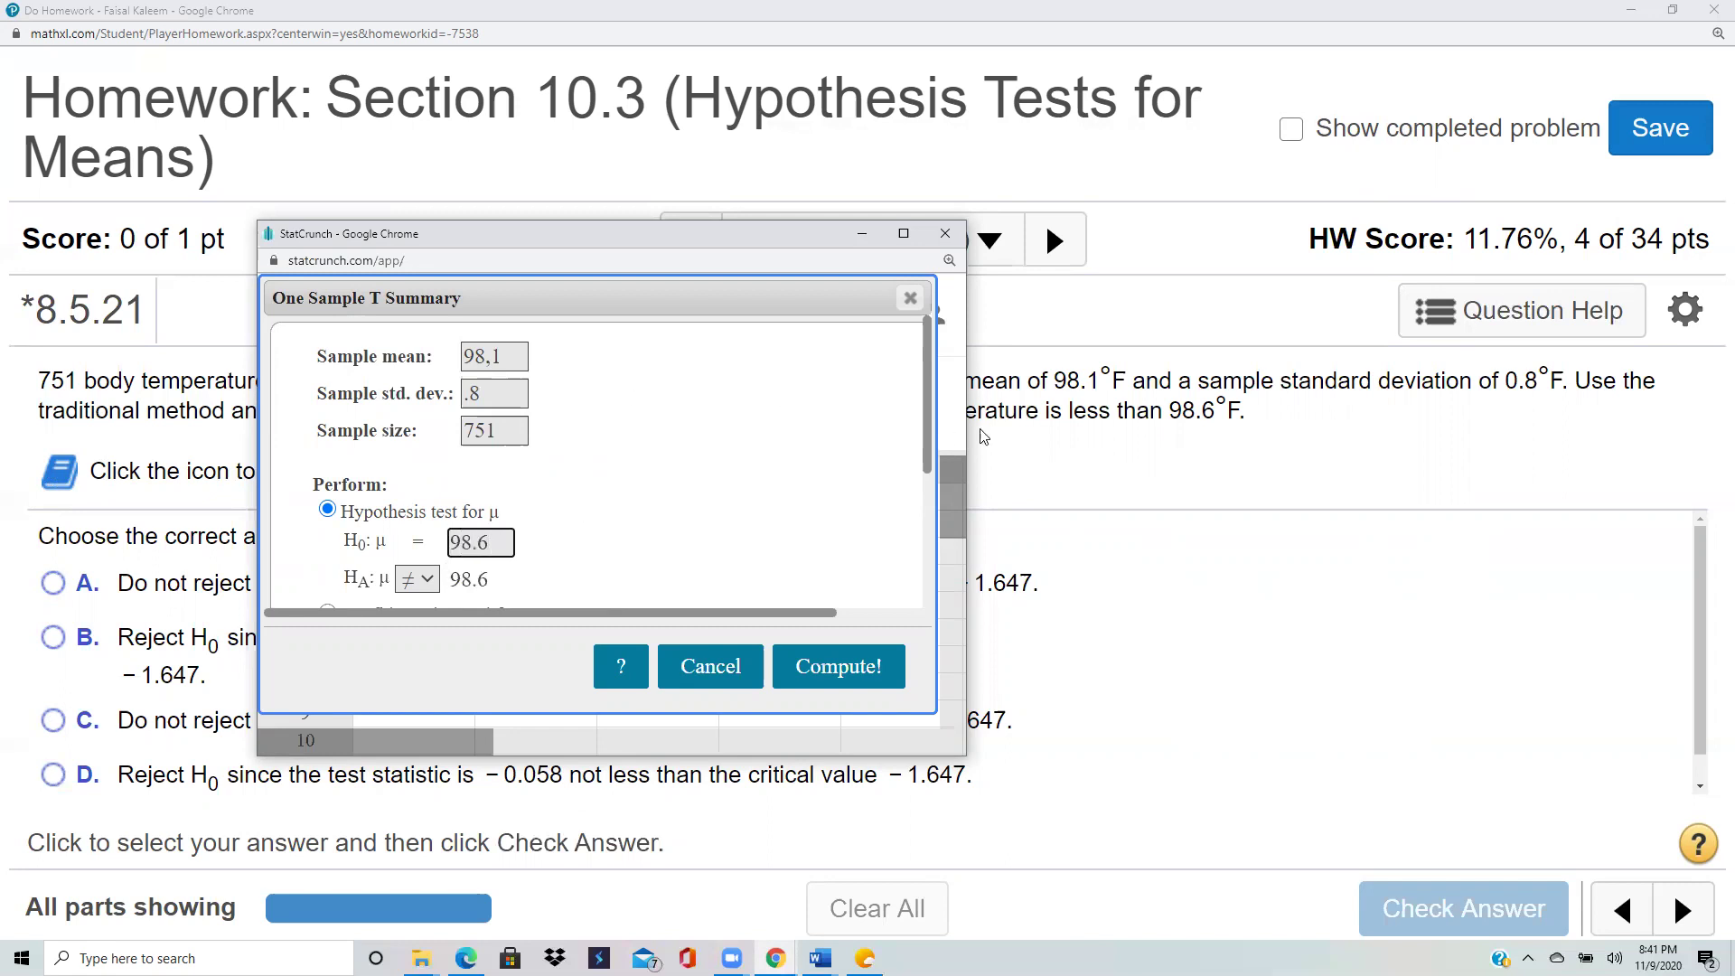
click(417, 579)
click(415, 642)
click(852, 666)
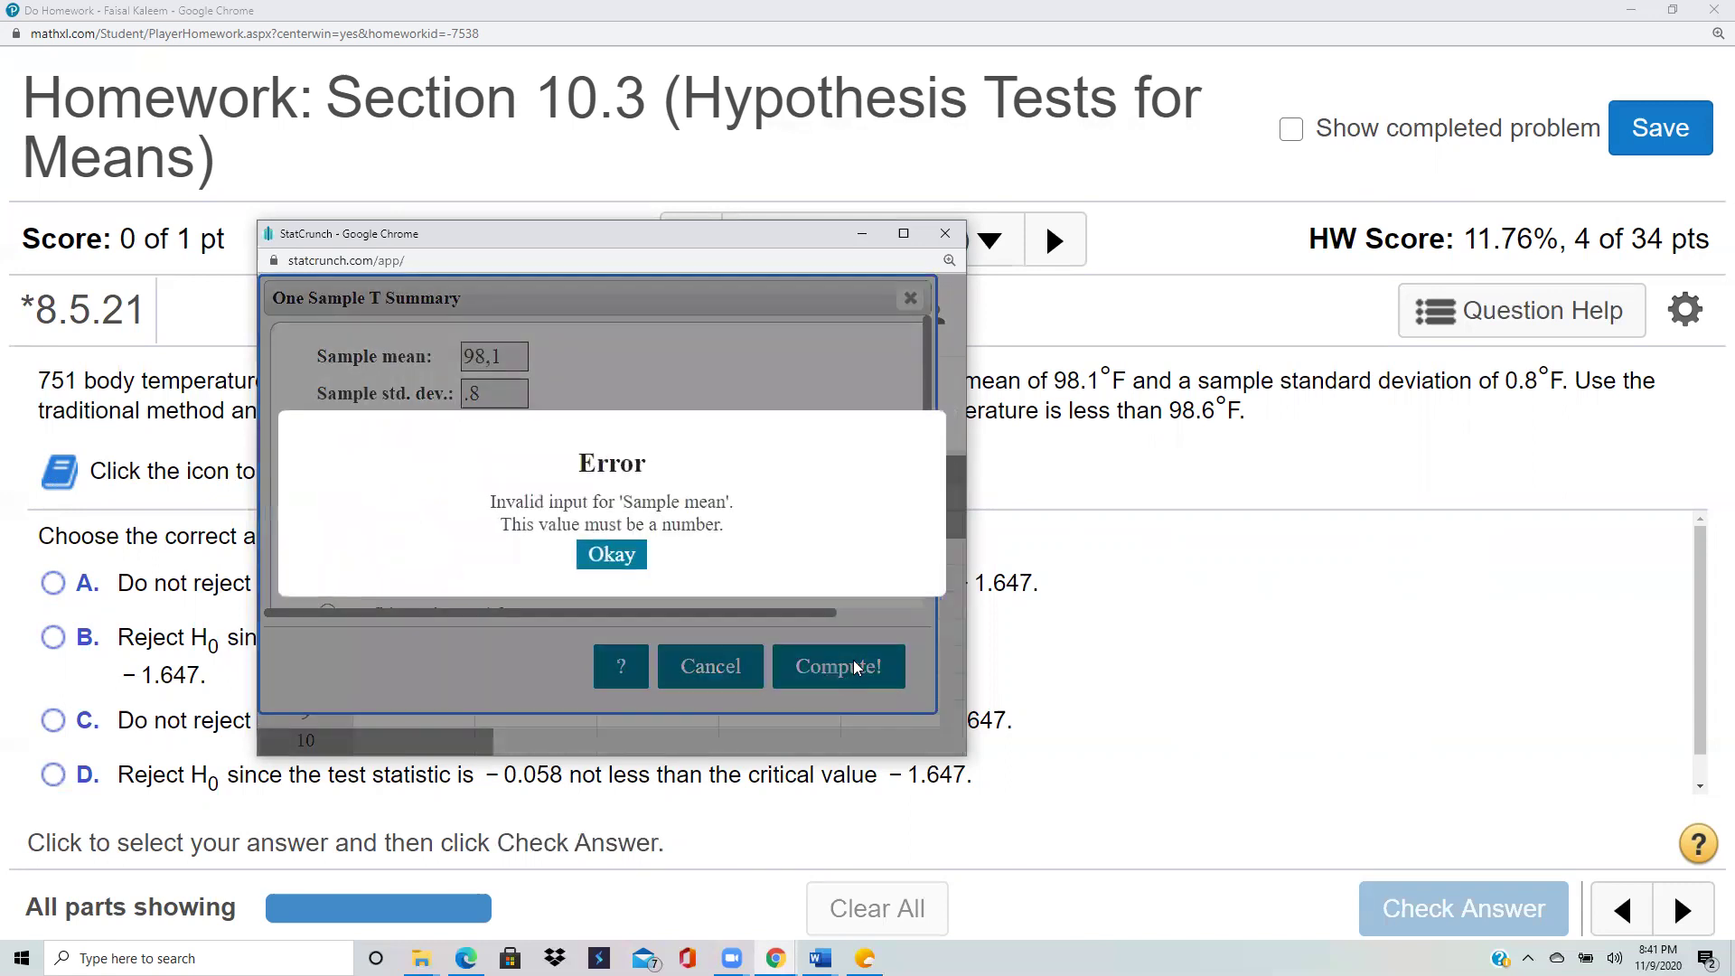
Step: Dismiss the error, correct the sample mean to 98.1, and compute the hypothesis test
click(611, 557)
click(506, 361)
key(BackSpace)
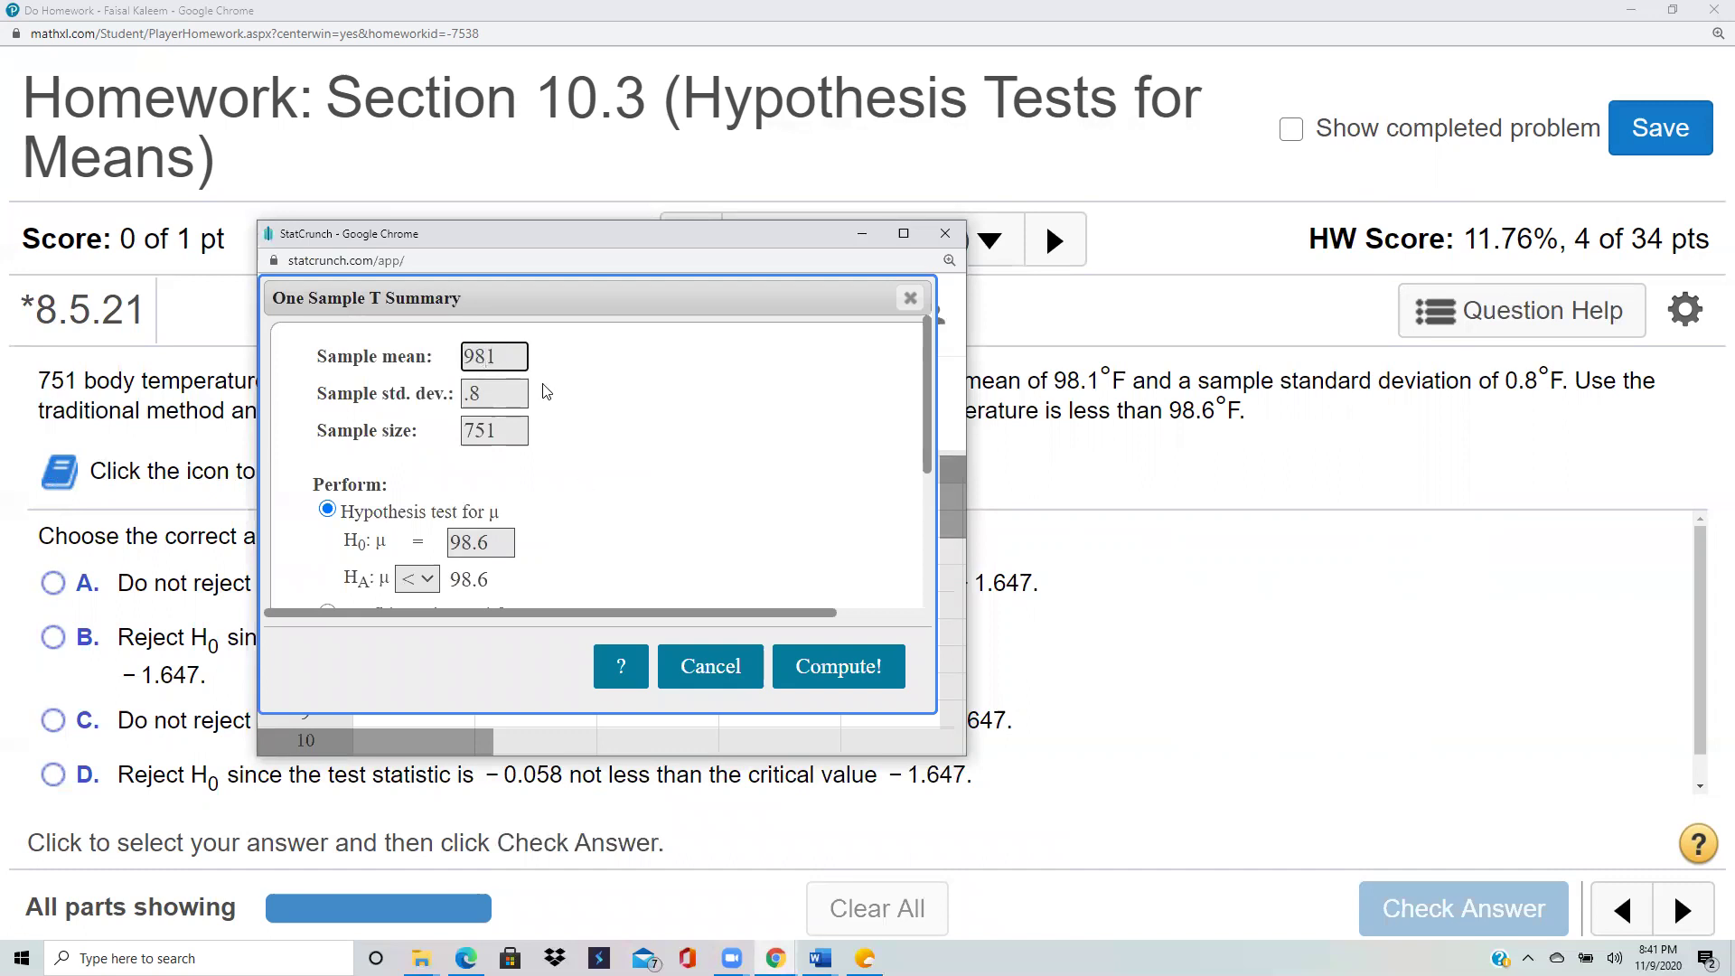
text(.)
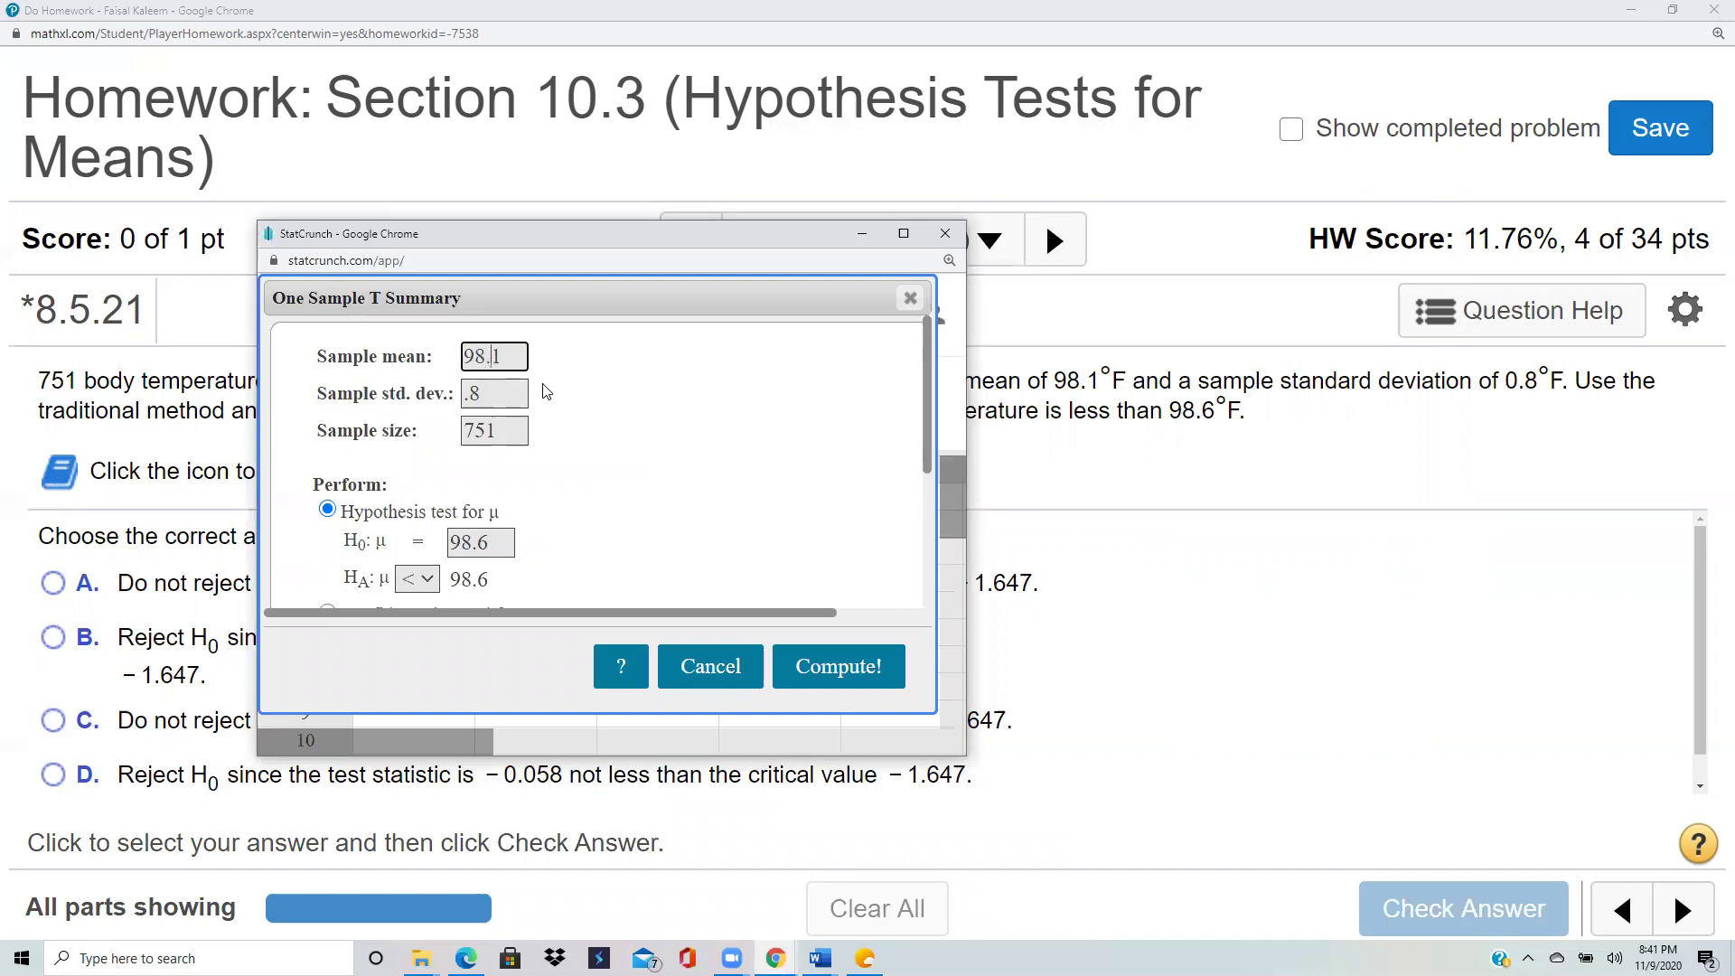
click(836, 673)
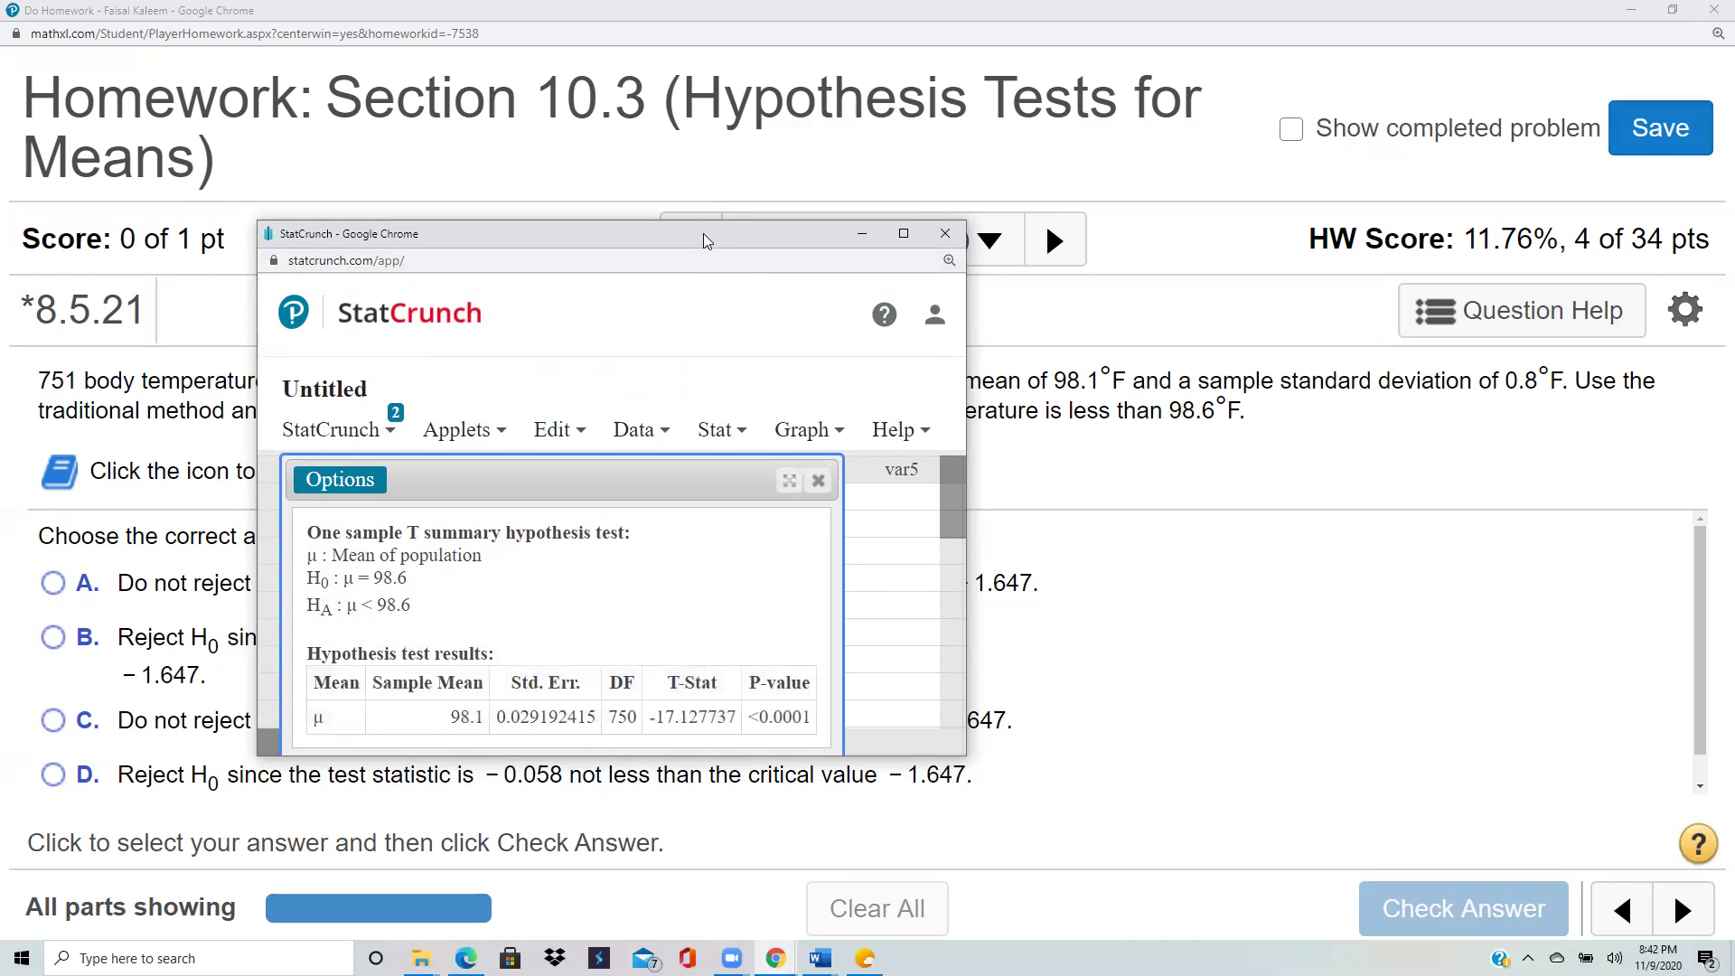
Step: Move the StatCrunch results clear of the question, answer problem 8.5.21 with choice B, rejecting H0, and check it
drag(704, 242, 1338, 277)
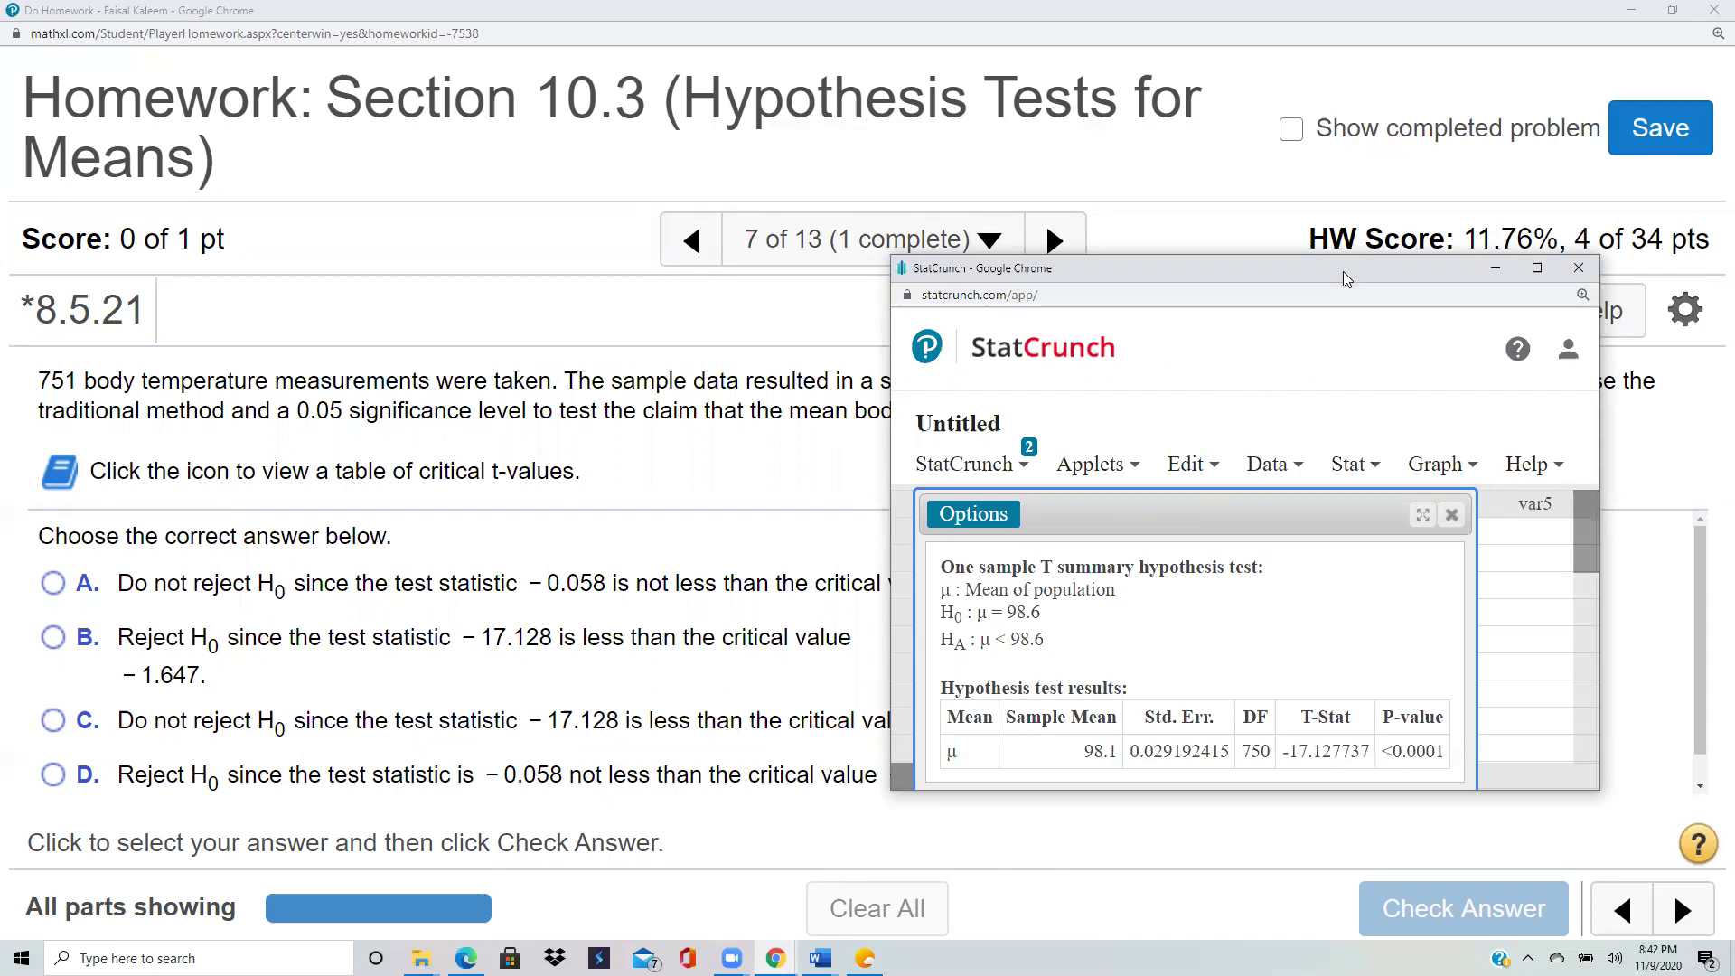
drag(1343, 277, 1315, 526)
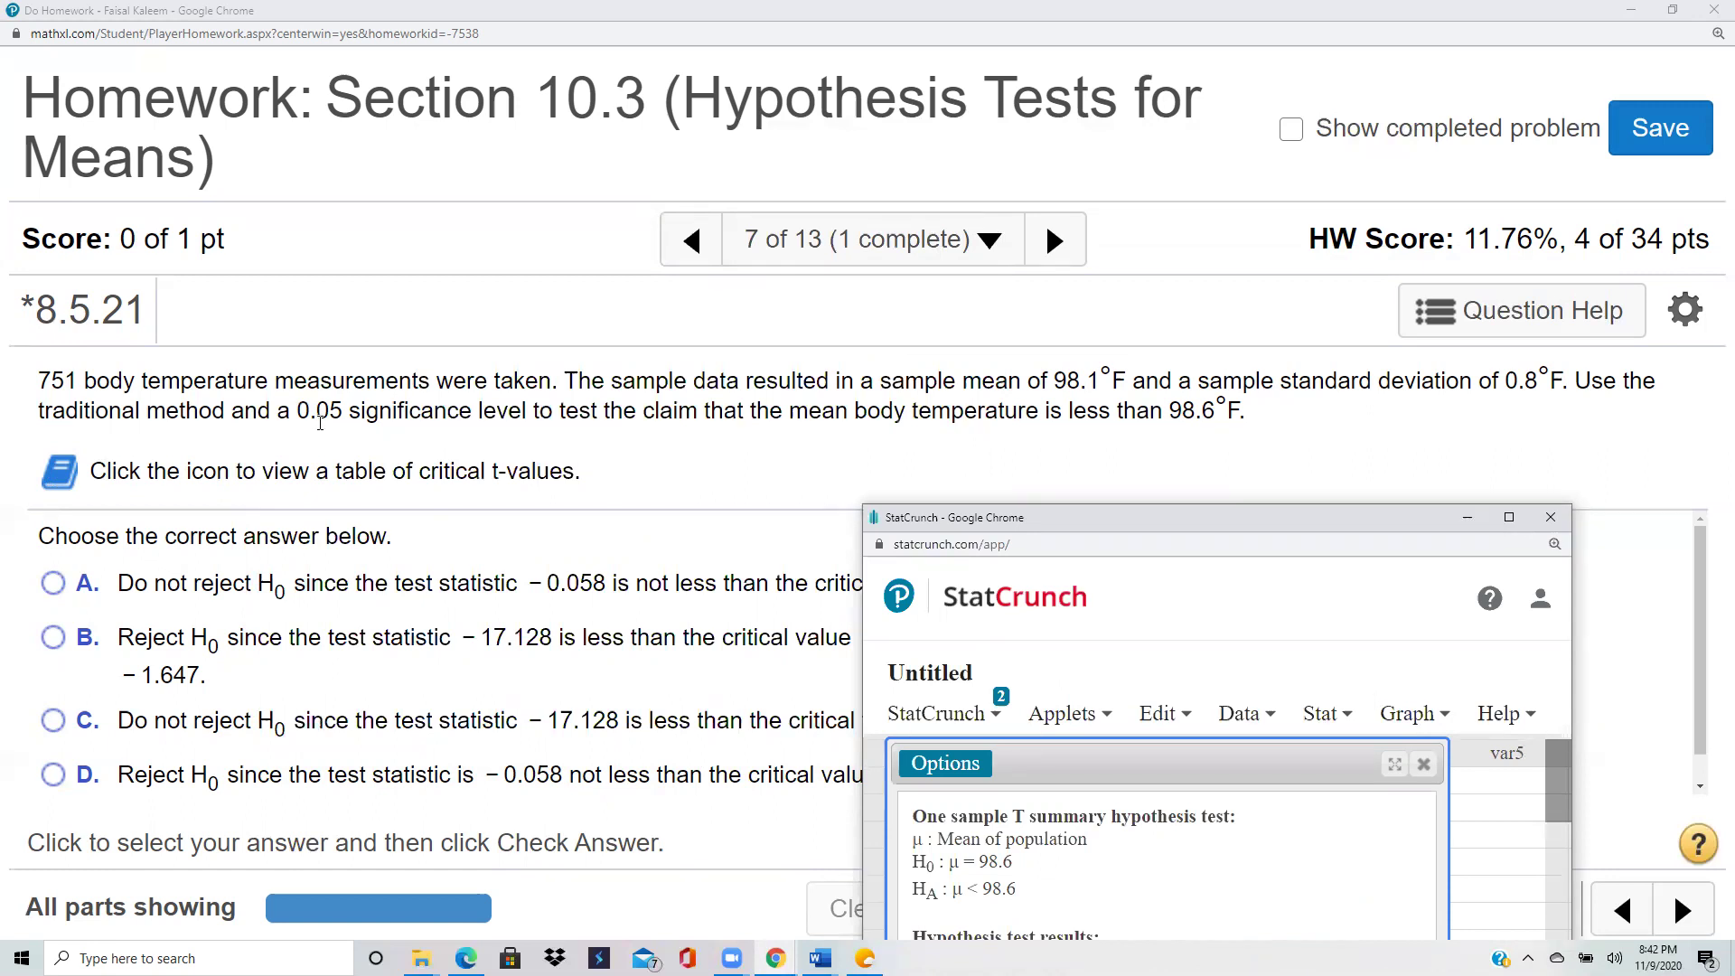
click(54, 638)
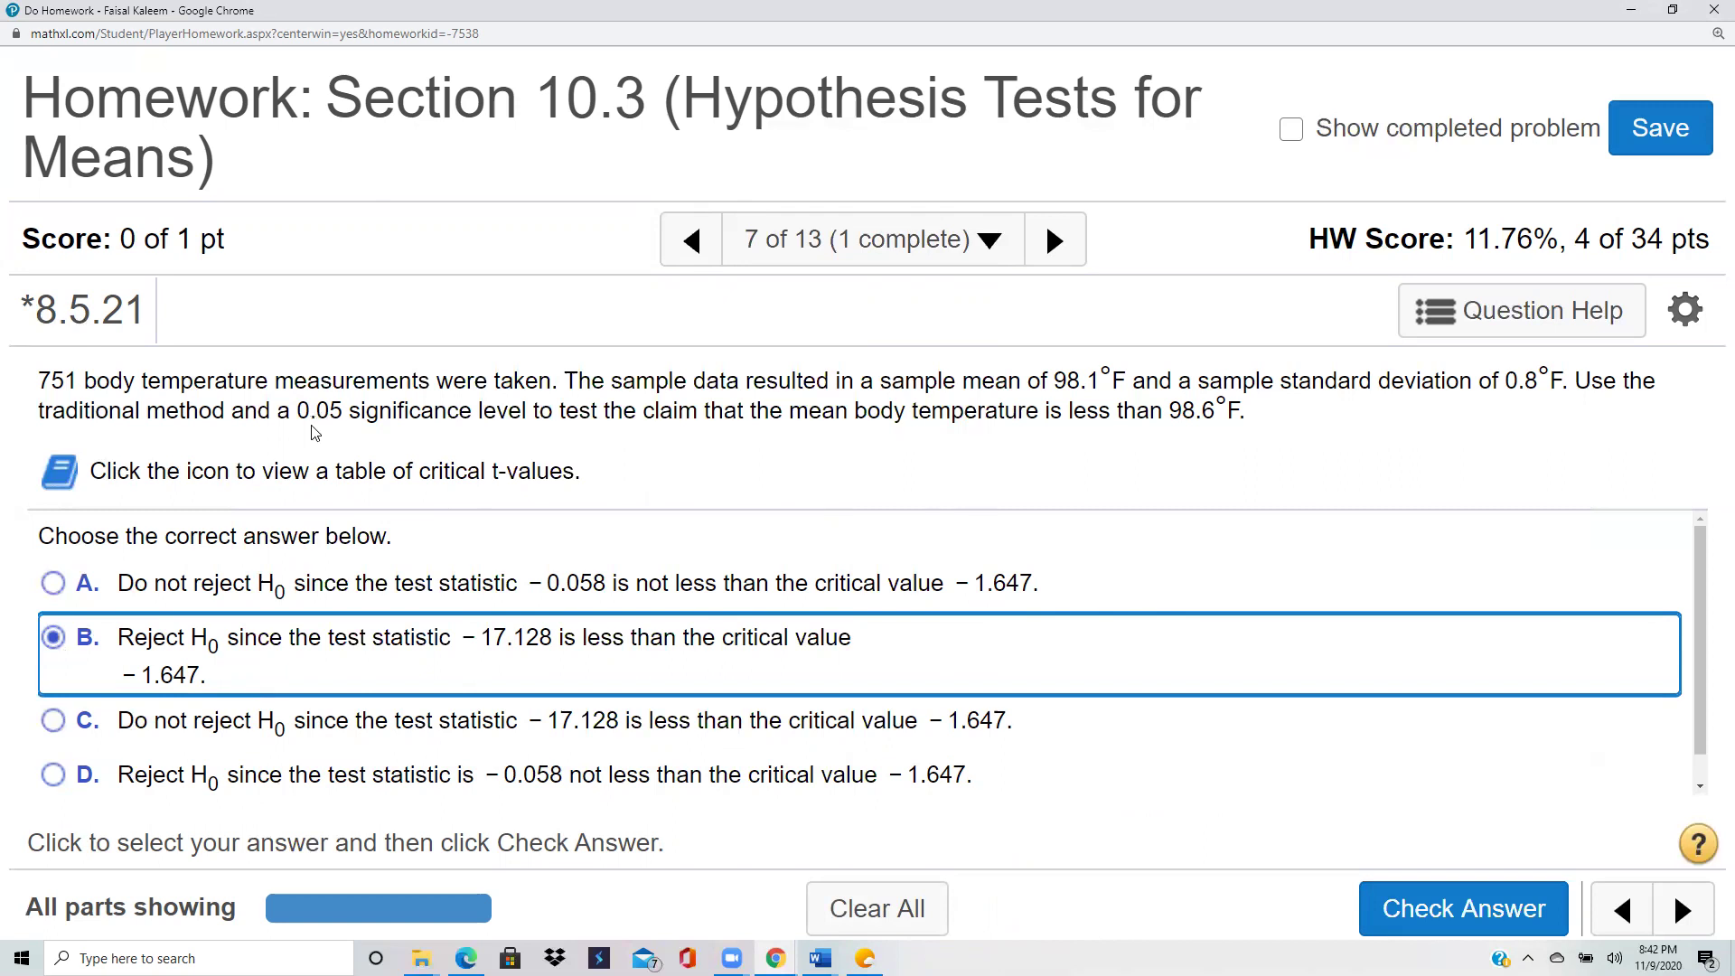
click(1491, 907)
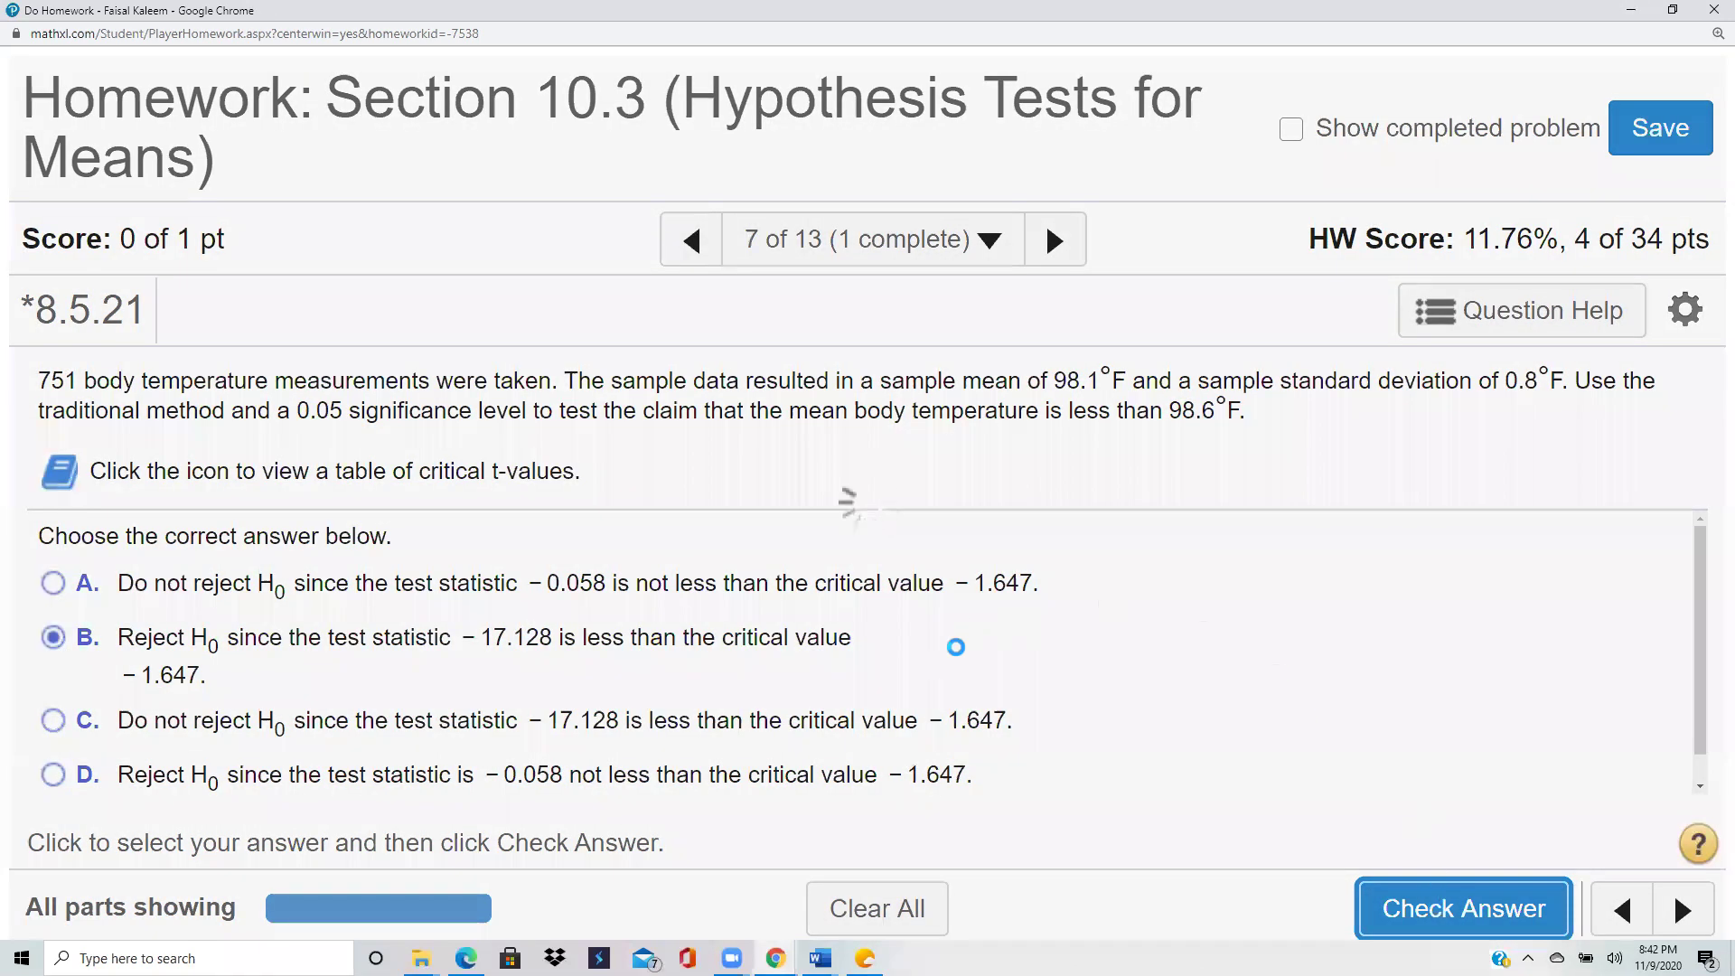